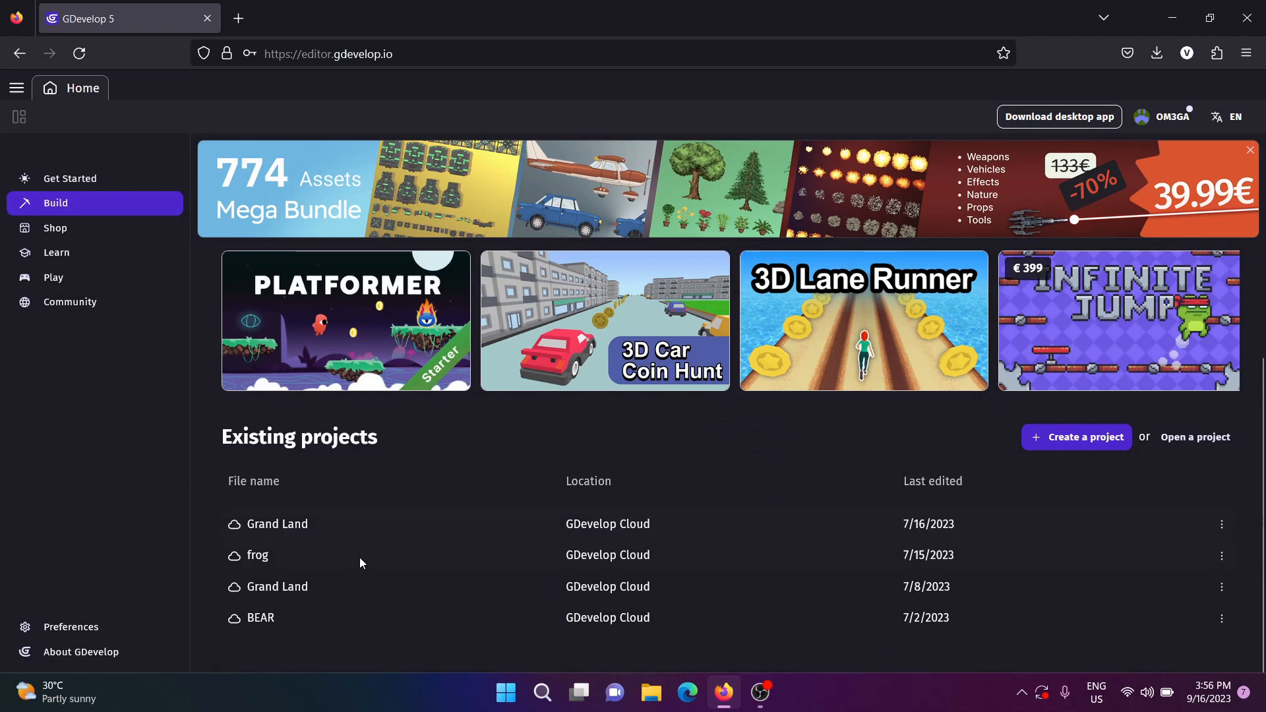
{"action": "left_click", "coordinate": [1055, 437]}
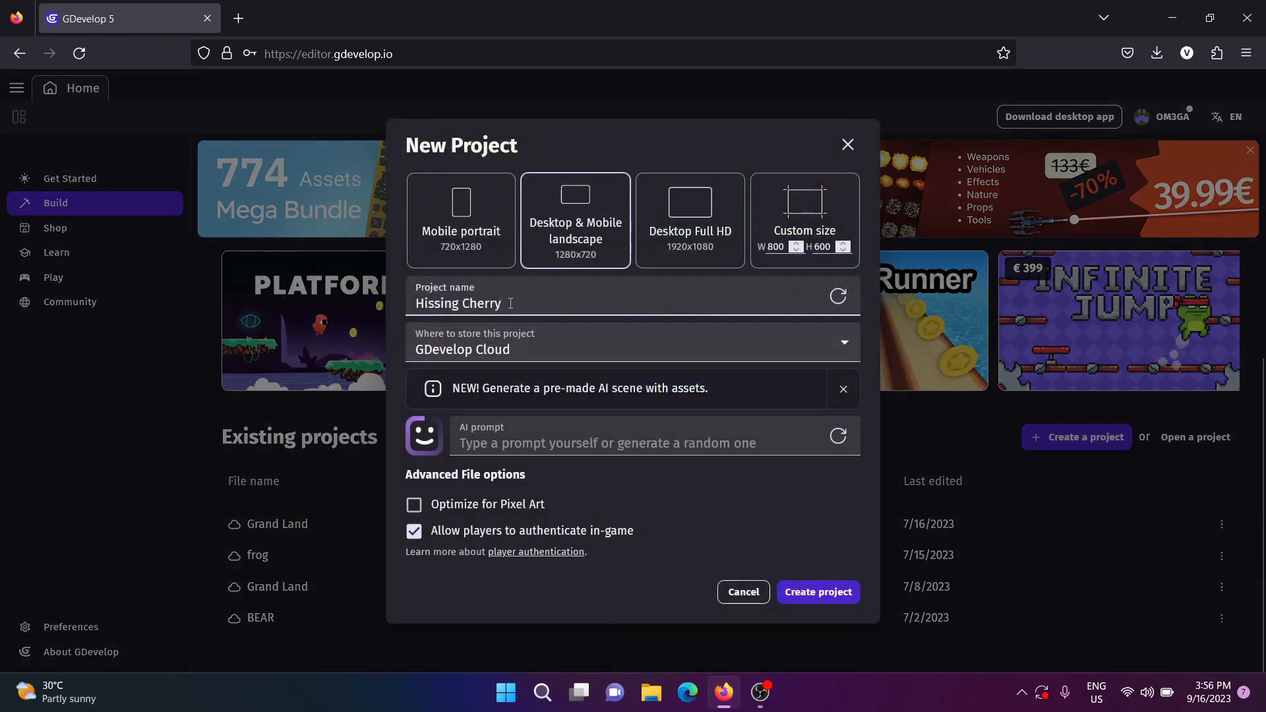
{"action": "left_click", "coordinate": [522, 295]}
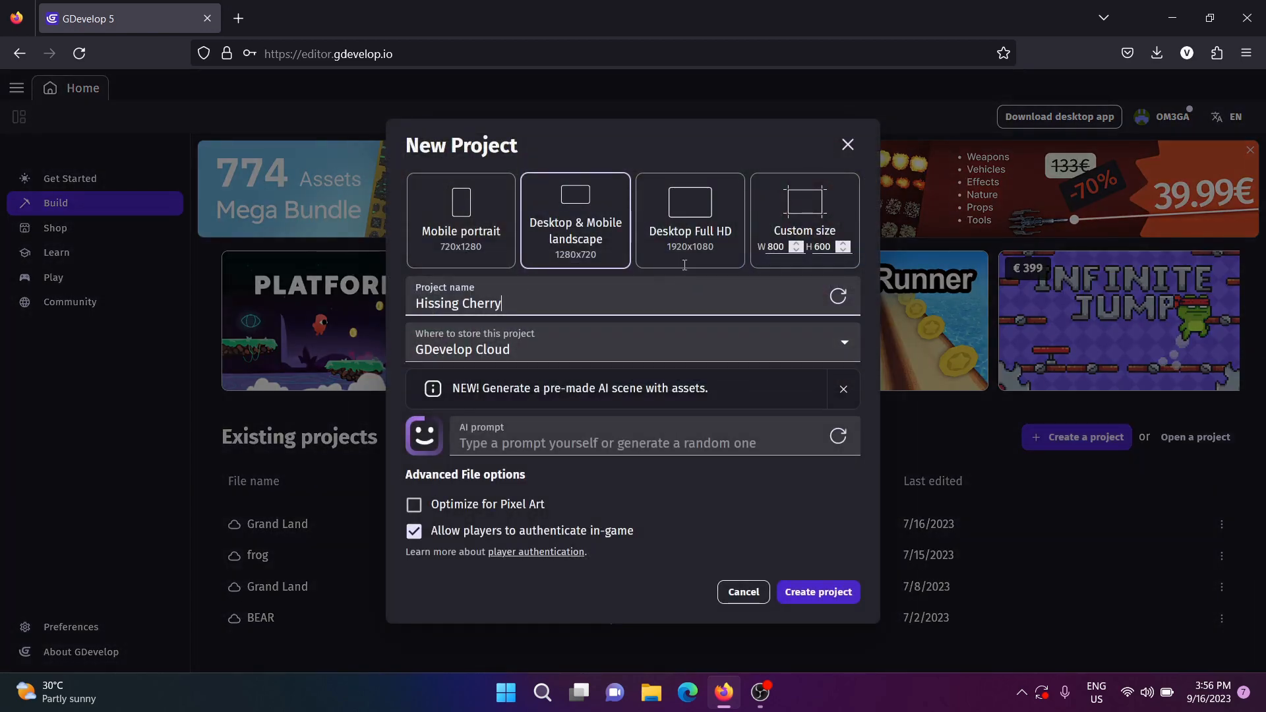
{"action": "left_click", "coordinate": [848, 143]}
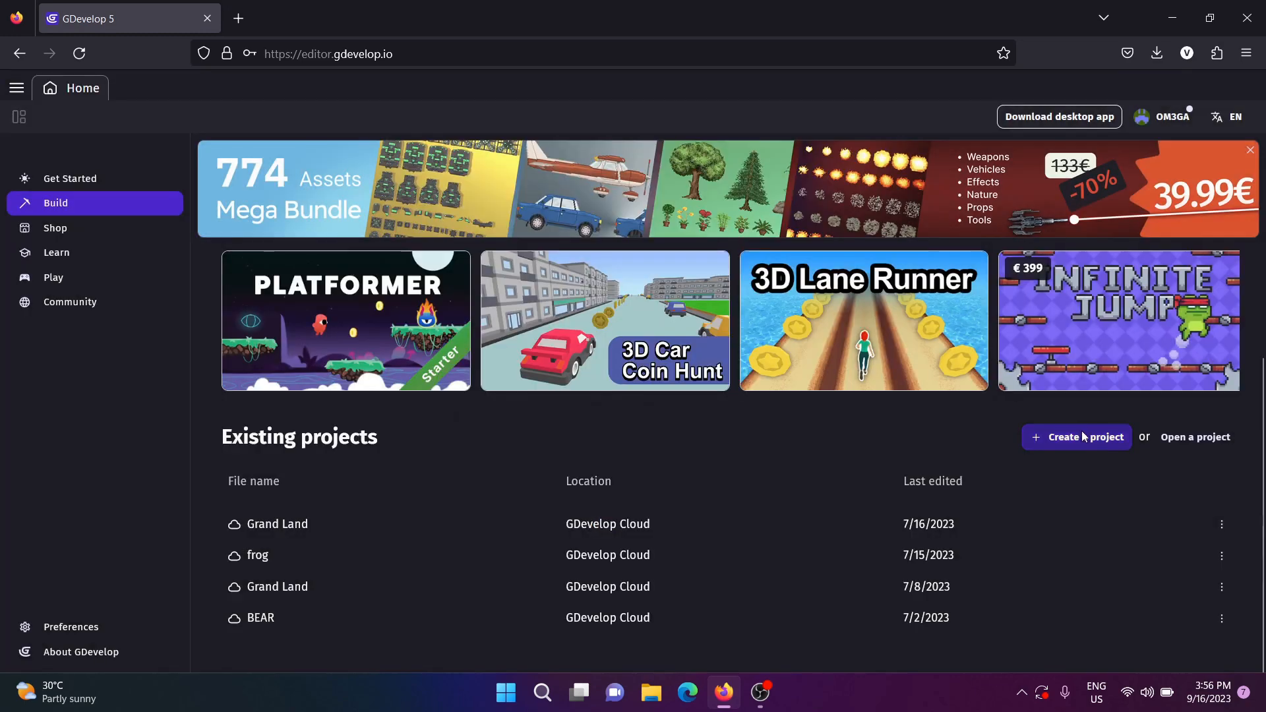
Set up a new project named platformer with Optimize for Pixel Art enabled and GDevelop Cloud as its storage.
{"action": "left_click", "coordinate": [1099, 440]}
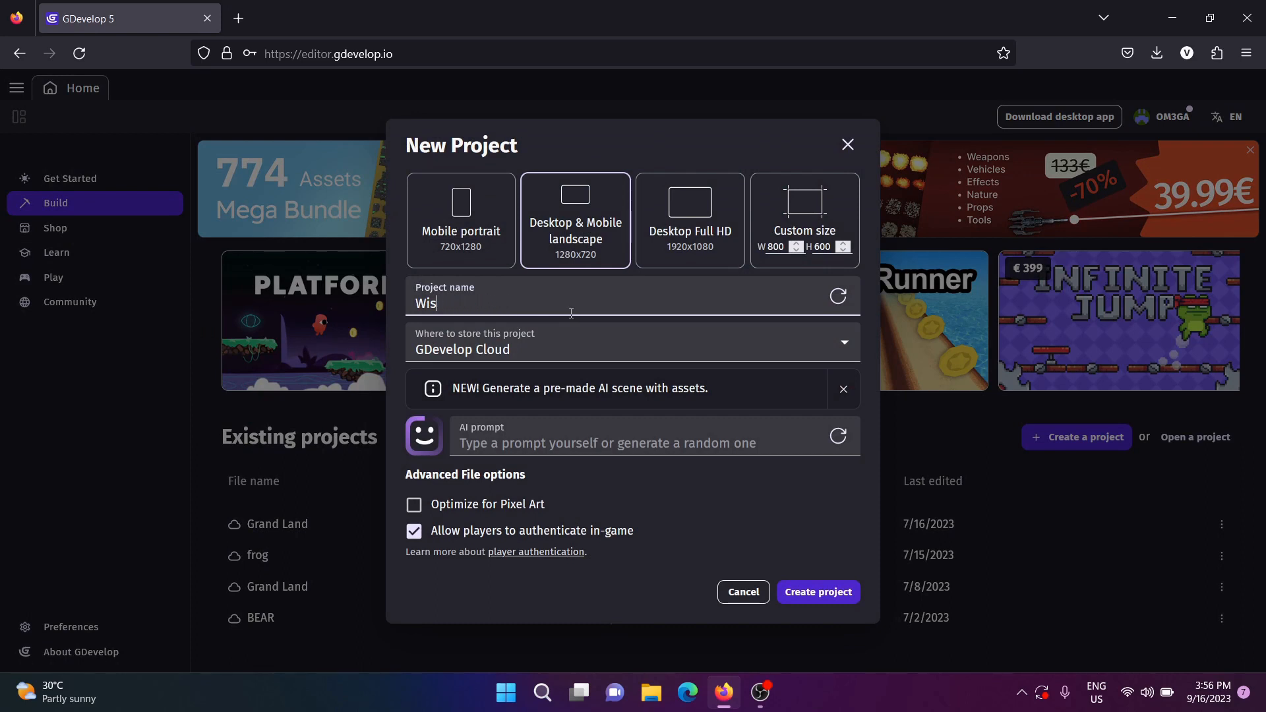
{"action": "key", "text": "BackSpace"}
{"action": "key", "text": "BackSpace"}
{"action": "left_click", "coordinate": [410, 505]}
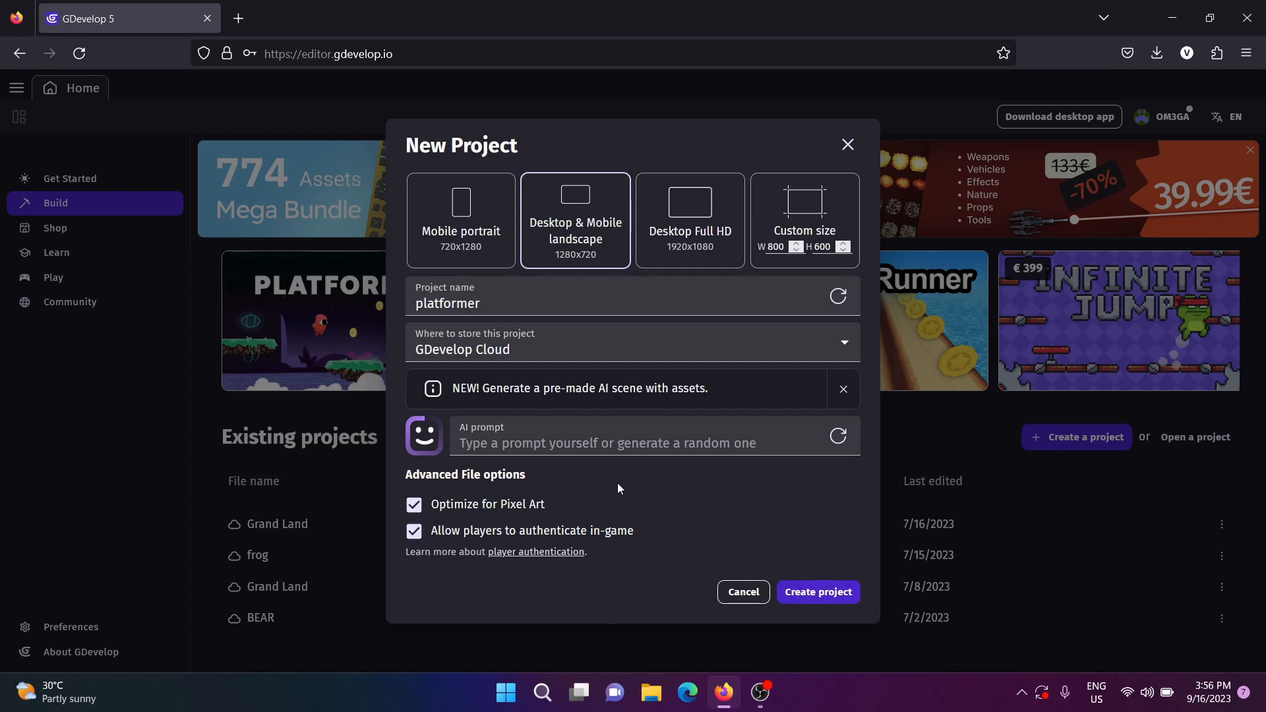
{"action": "left_click", "coordinate": [544, 348]}
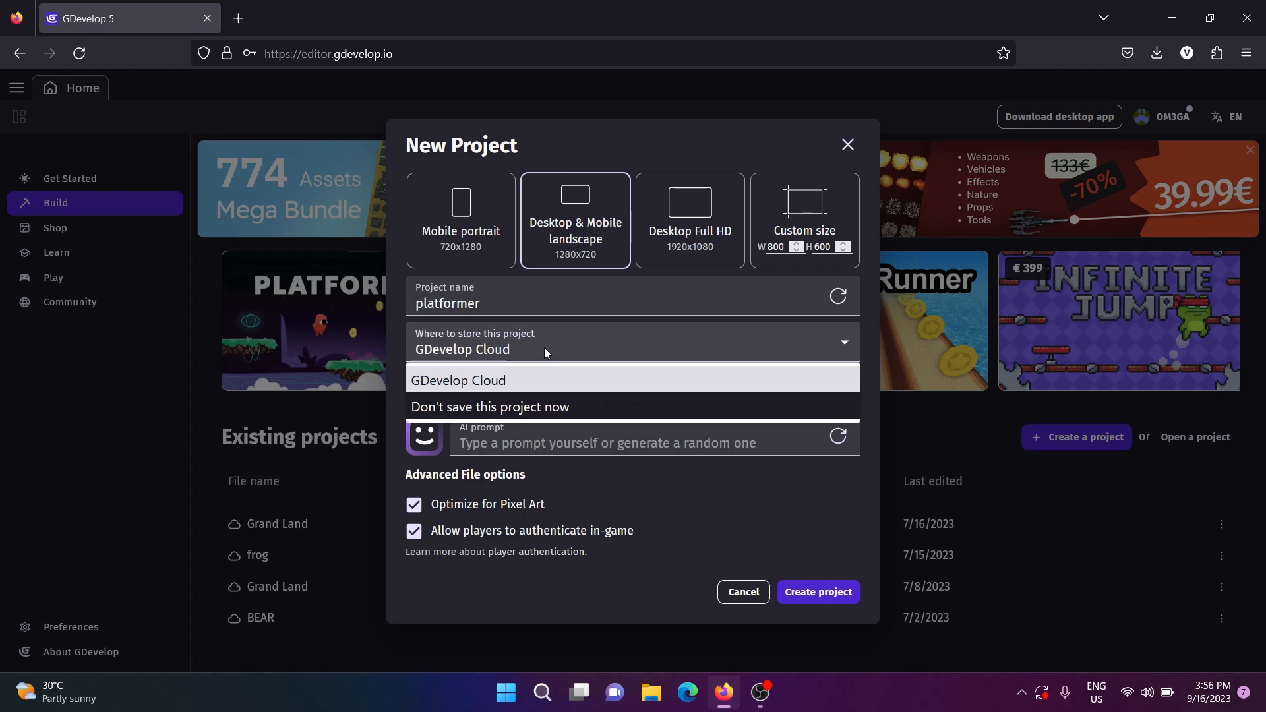
{"action": "left_click", "coordinate": [544, 347]}
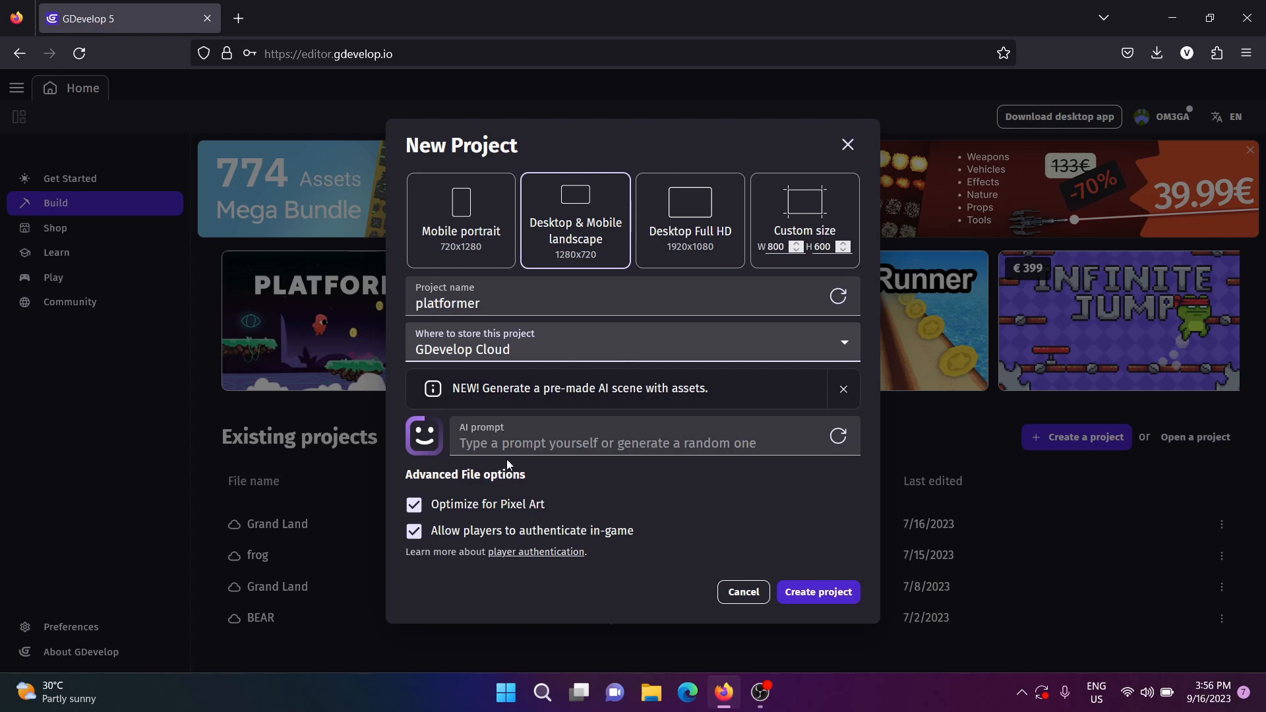
Search the web for pexel in a new browser tab.
{"action": "left_click", "coordinate": [238, 18]}
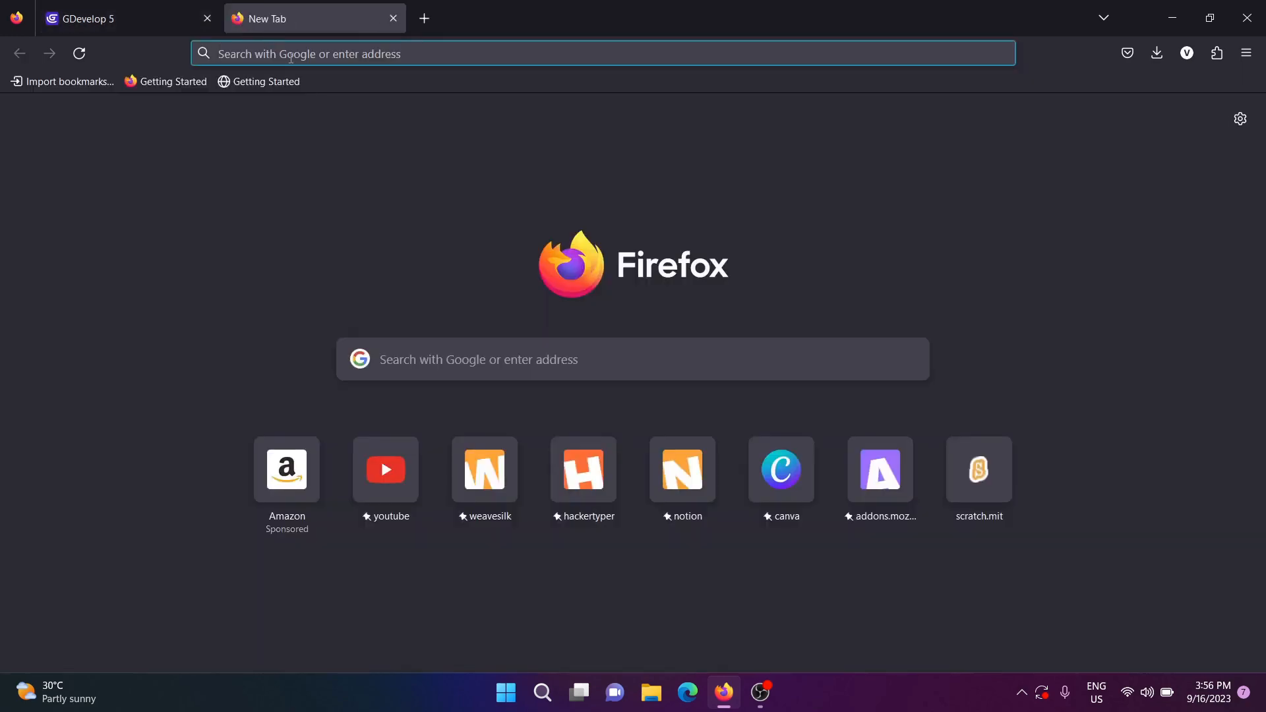
{"action": "left_click", "coordinate": [291, 56]}
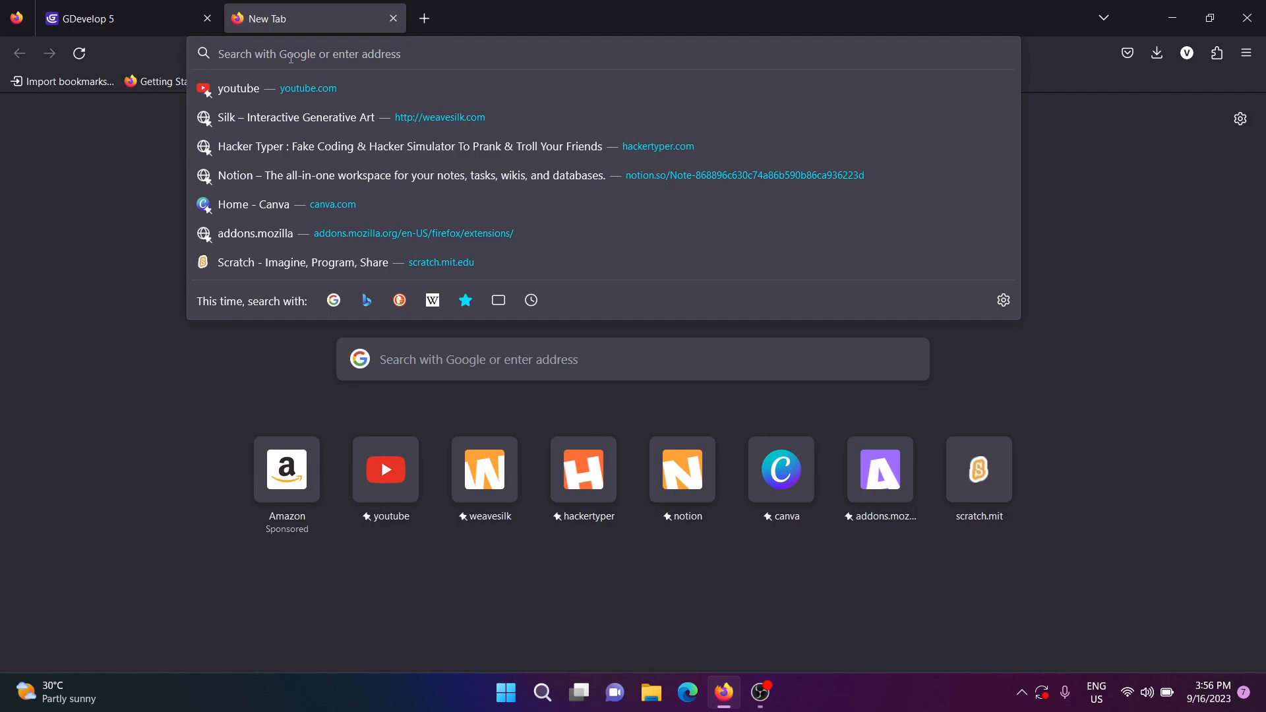
{"action": "type", "text": "pe"}
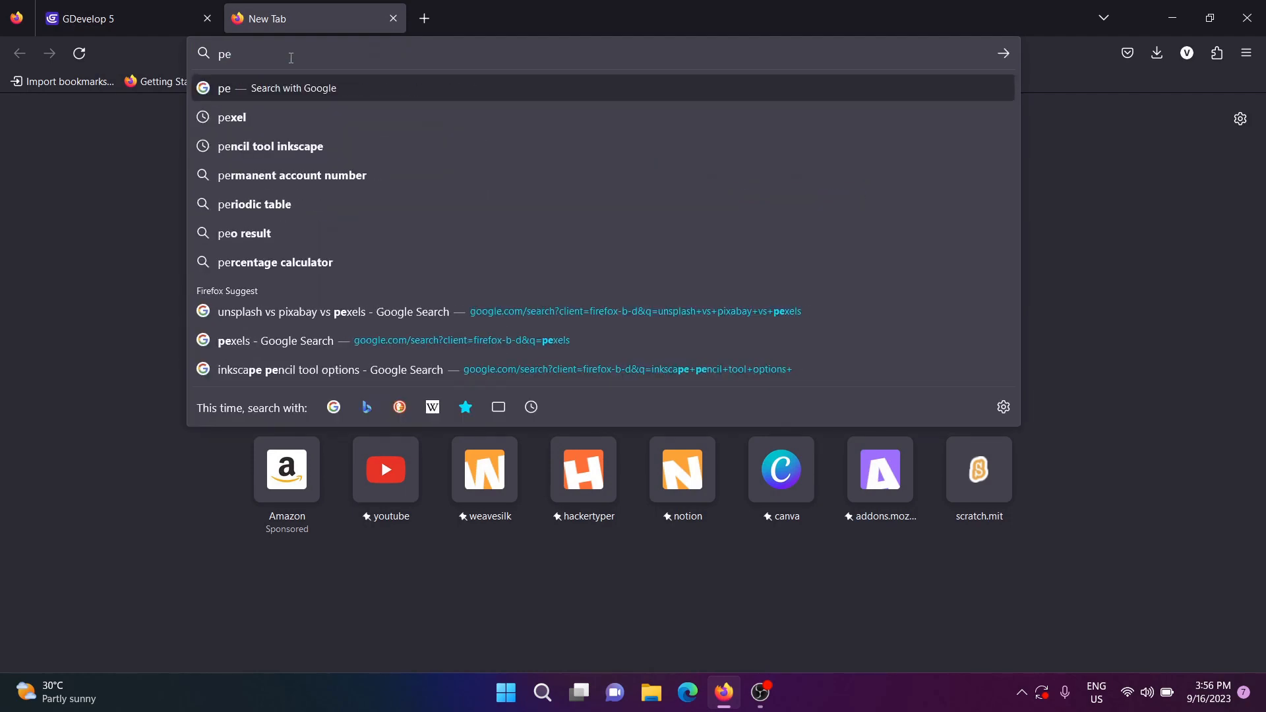
{"action": "left_click", "coordinate": [227, 116]}
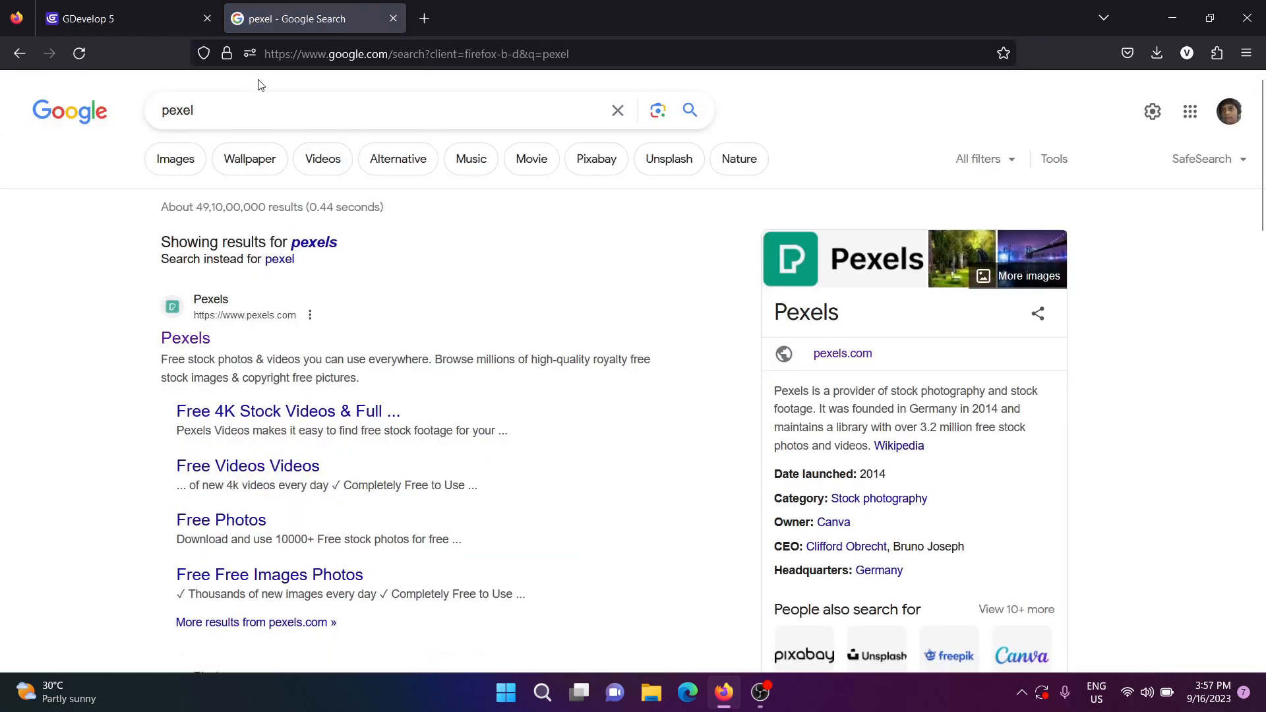
{"action": "left_click", "coordinate": [302, 65]}
{"action": "key", "text": "BackSpace"}
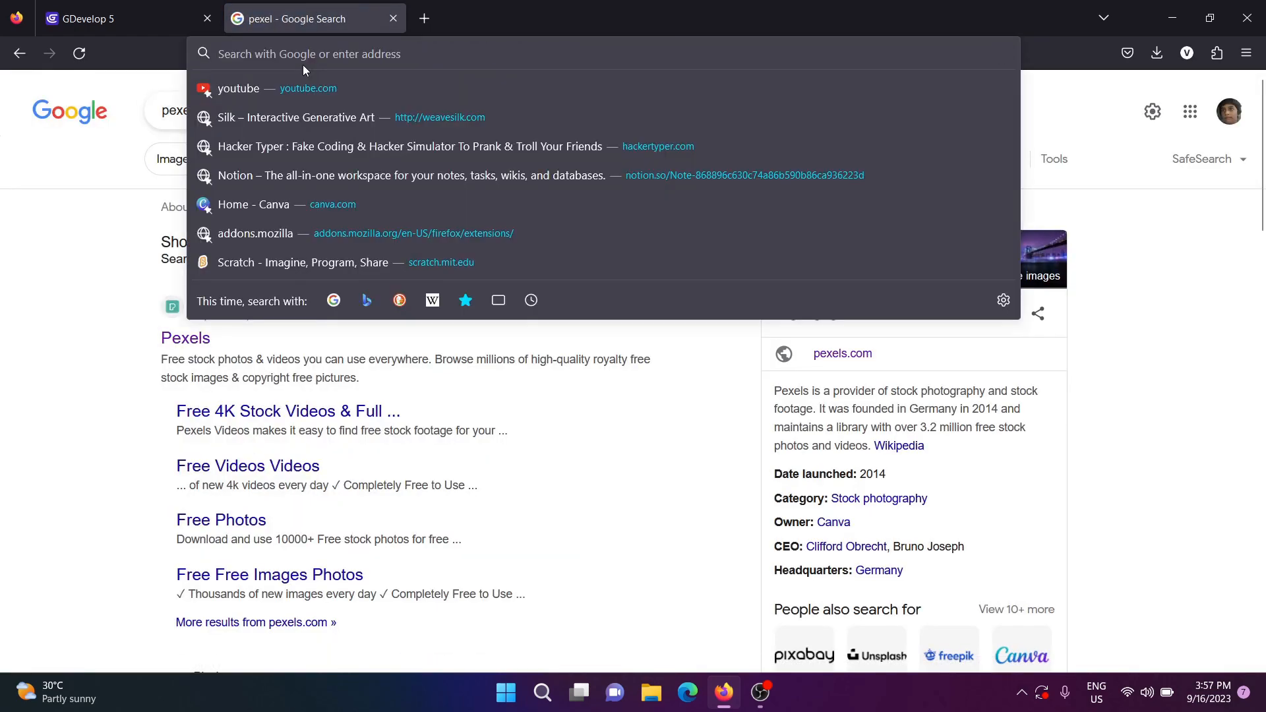
Search the web for pixel art and open Pixilart's free online drawing tool.
{"action": "type", "text": "pa"}
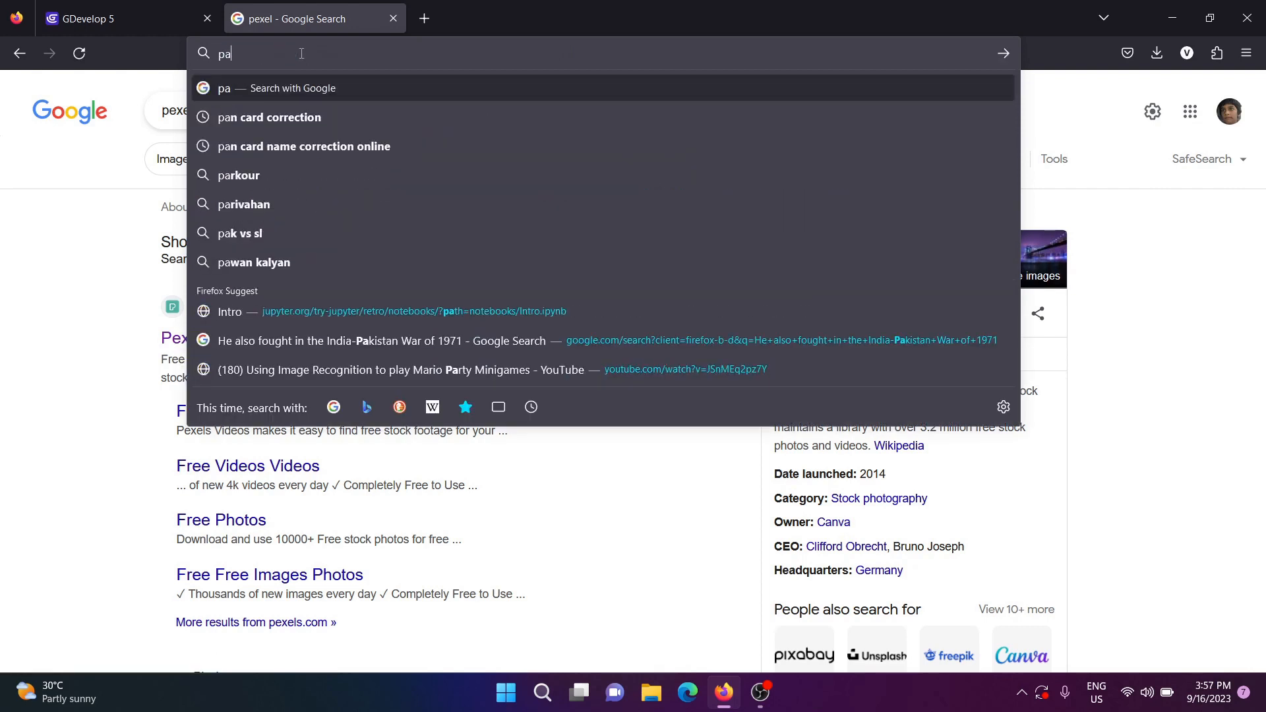
{"action": "type", "text": "xil"}
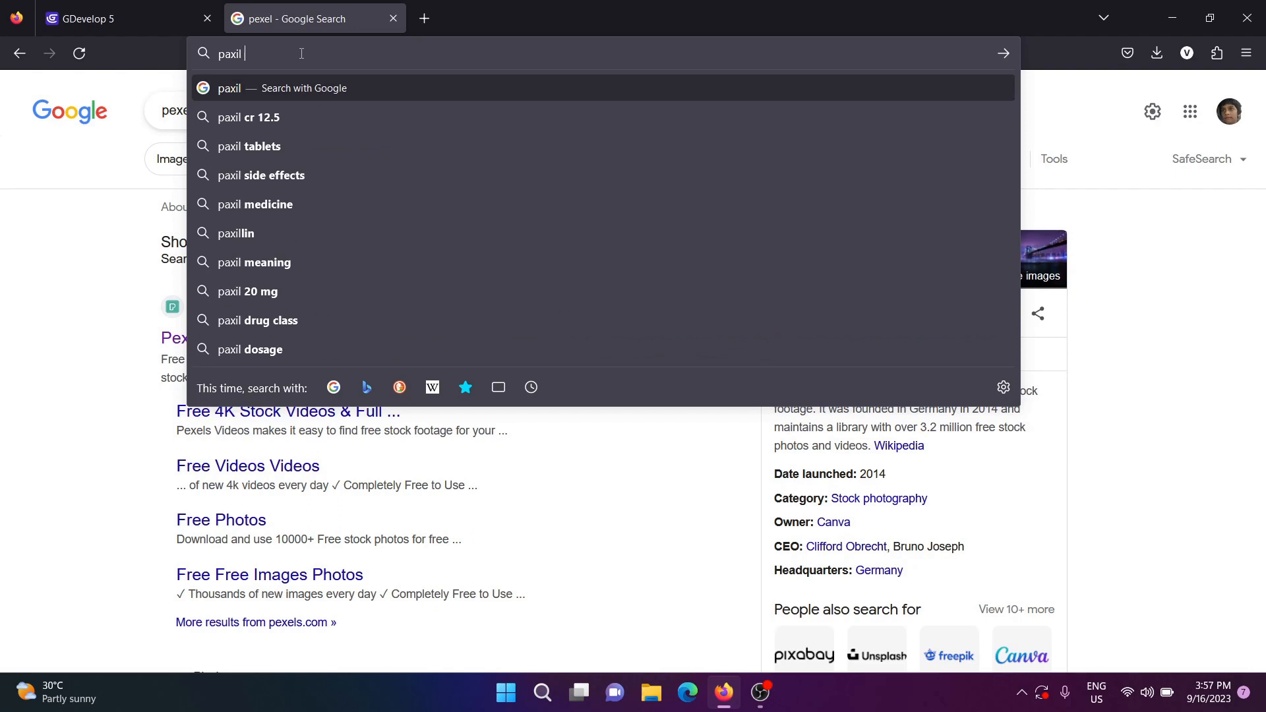
{"action": "type", "text": " art"}
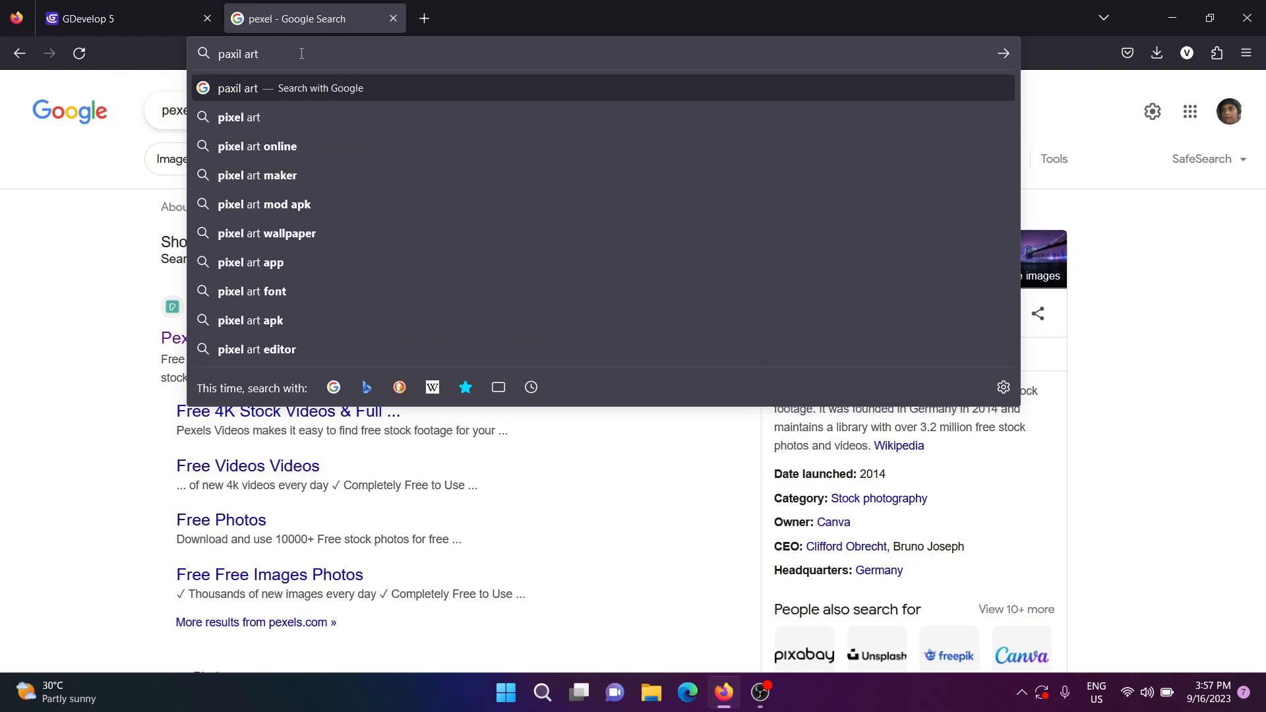
{"action": "left_click", "coordinate": [255, 125]}
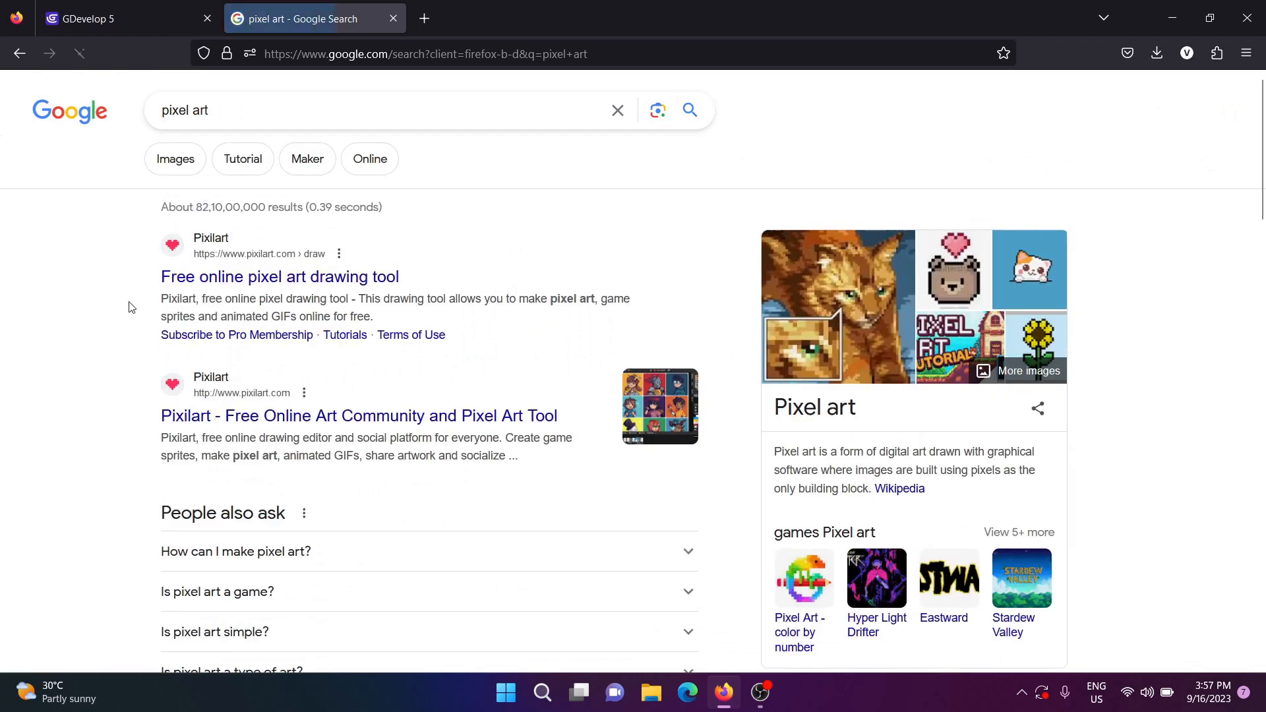
{"action": "left_click", "coordinate": [218, 282]}
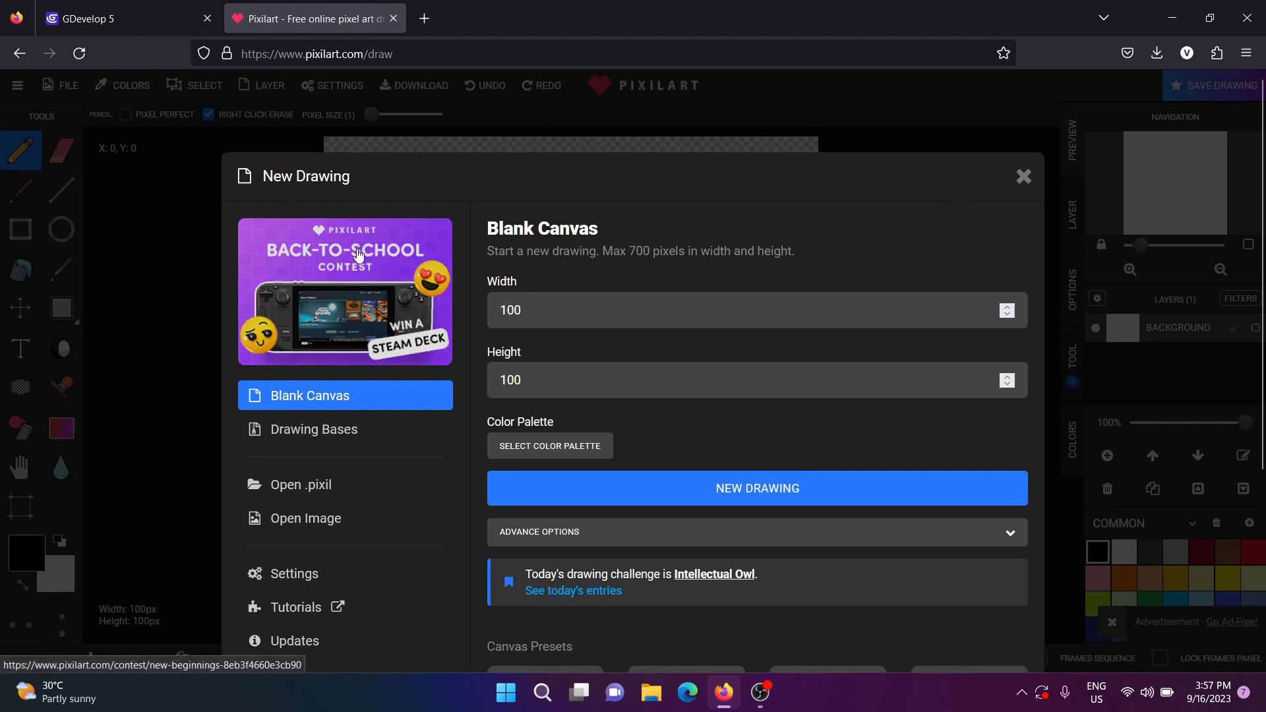
Switch back to GDevelop, create the configured project, and check the untitled scene's events sheet before returning to the scene.
{"action": "left_click", "coordinate": [153, 14]}
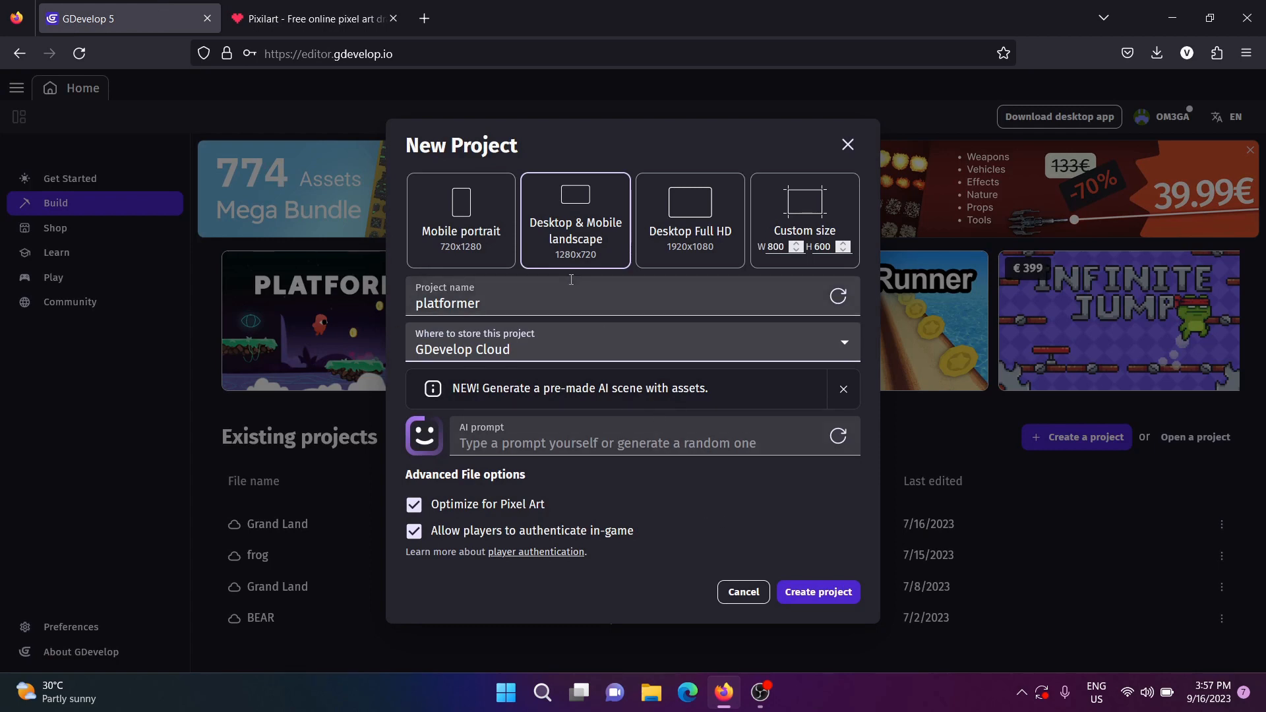
{"action": "left_click", "coordinate": [824, 591]}
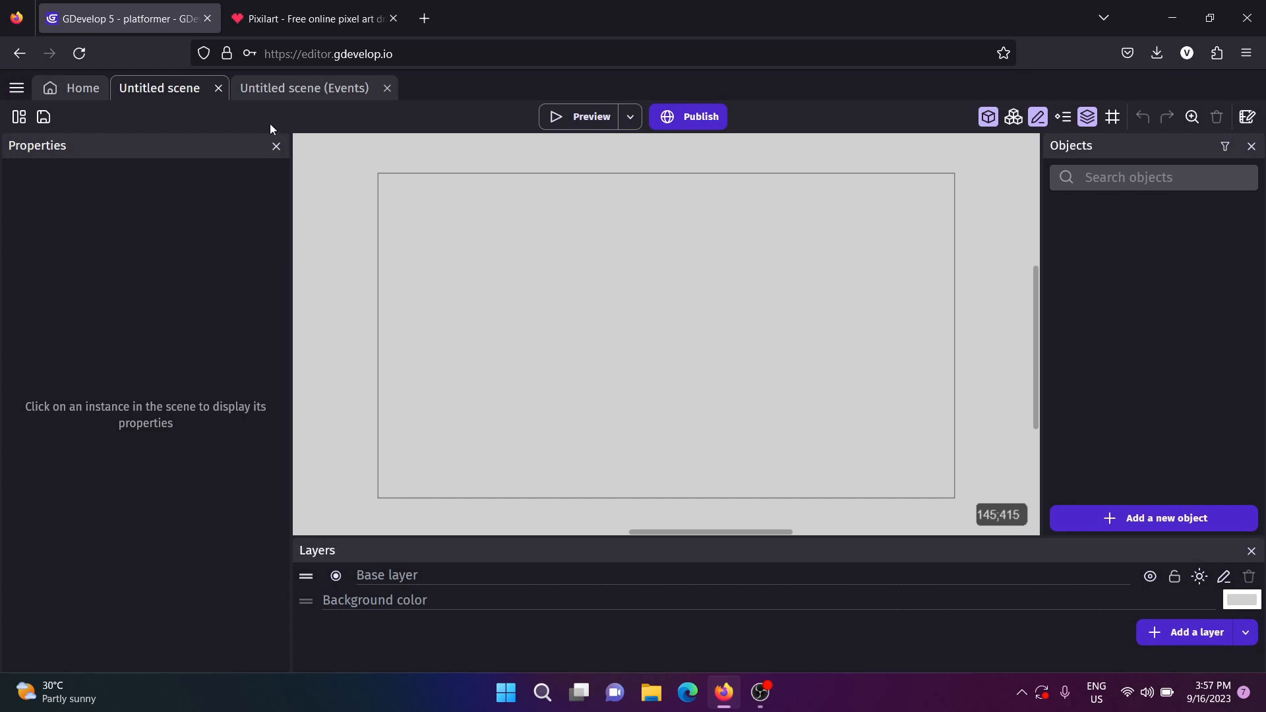
{"action": "left_click", "coordinate": [308, 86]}
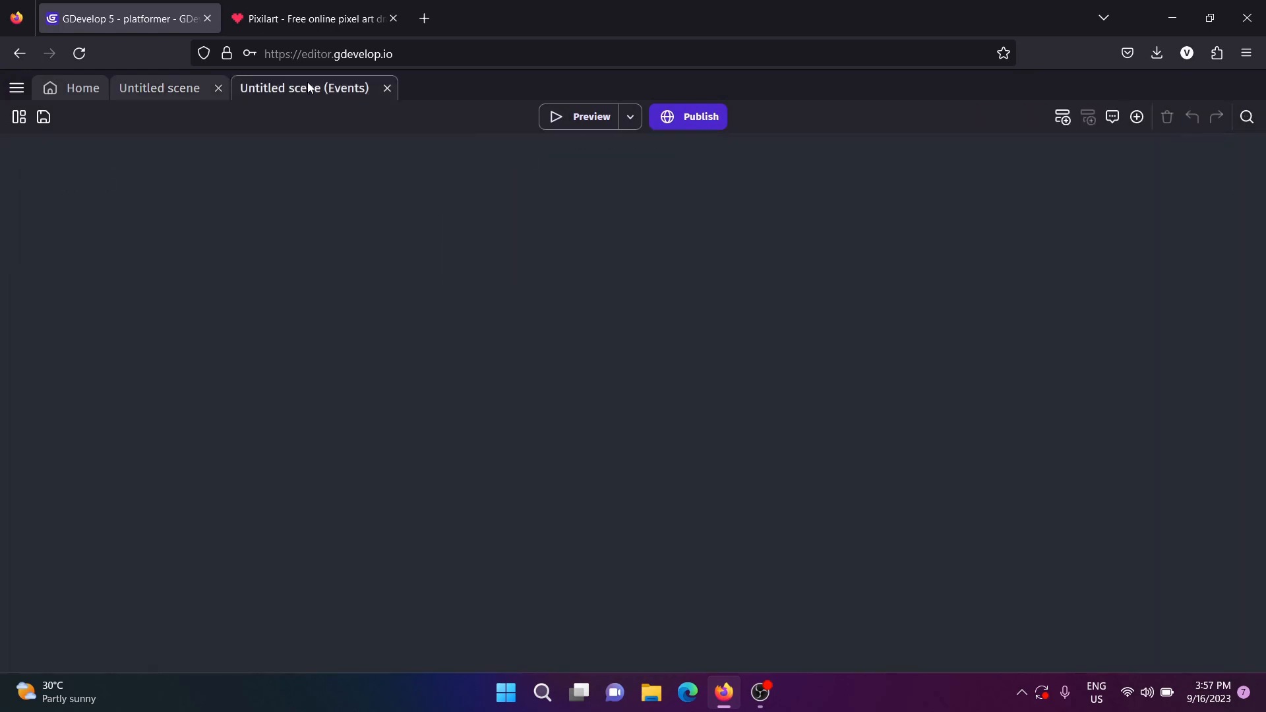
{"action": "left_click", "coordinate": [156, 86]}
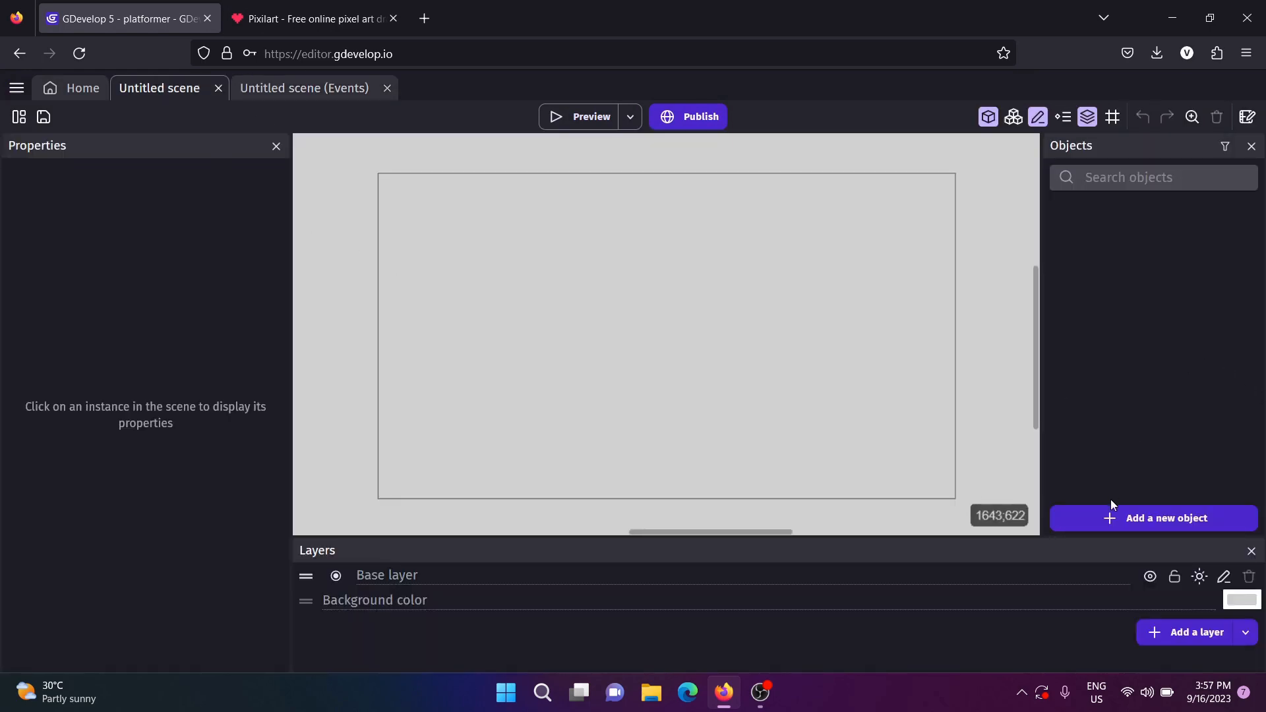
Browse the new object choices and examine the RPG Characters pack in the asset store's Characters category.
{"action": "left_click", "coordinate": [1113, 528]}
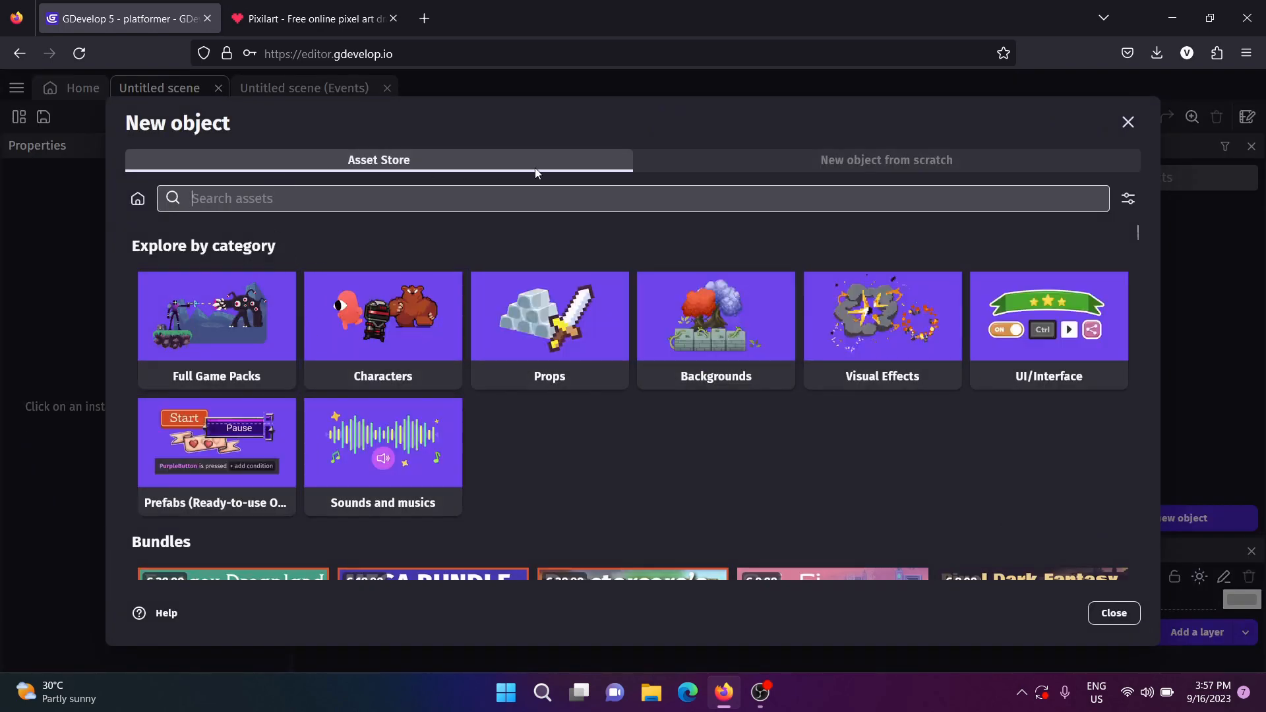
{"action": "left_click", "coordinate": [679, 167]}
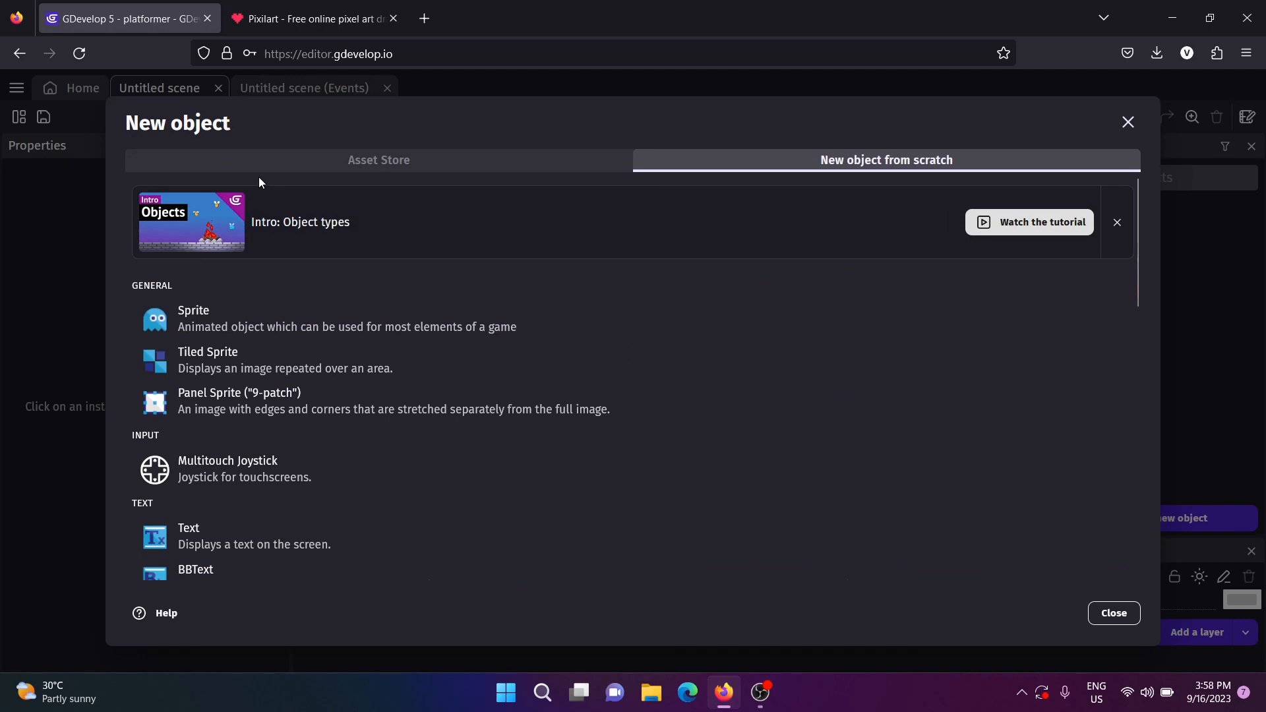
{"action": "left_click", "coordinate": [293, 164]}
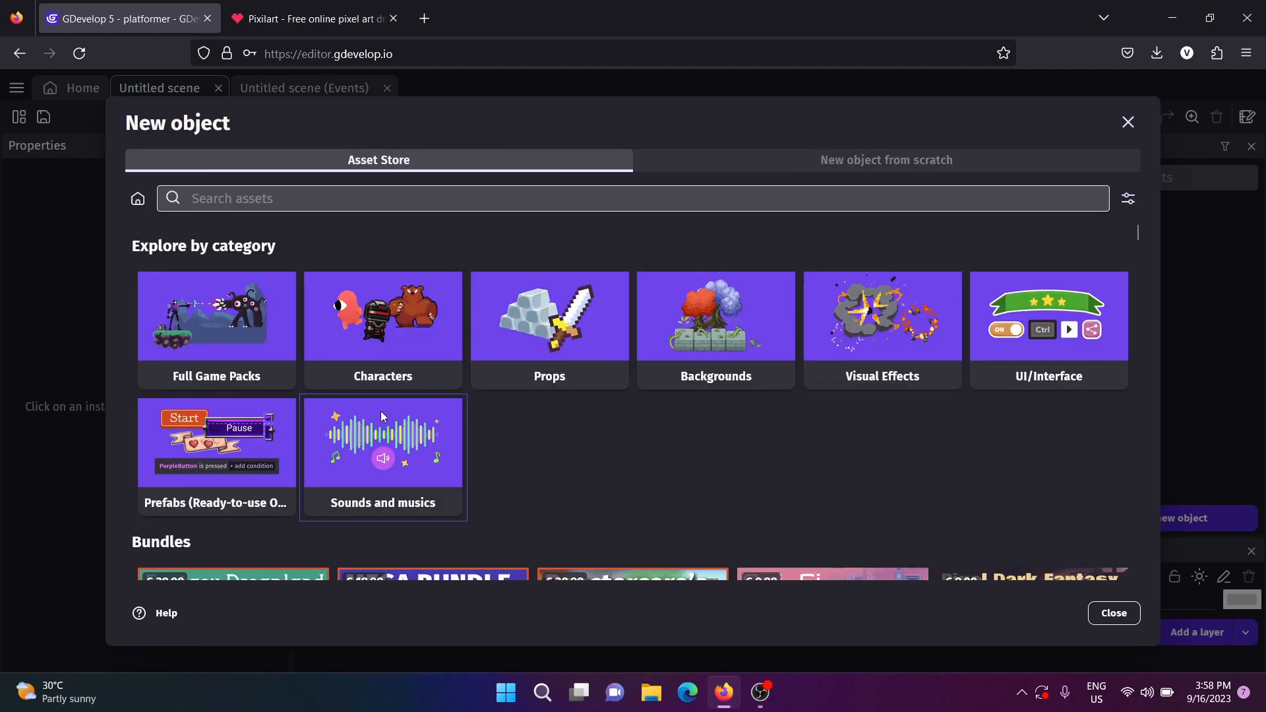
{"action": "left_click", "coordinate": [422, 311]}
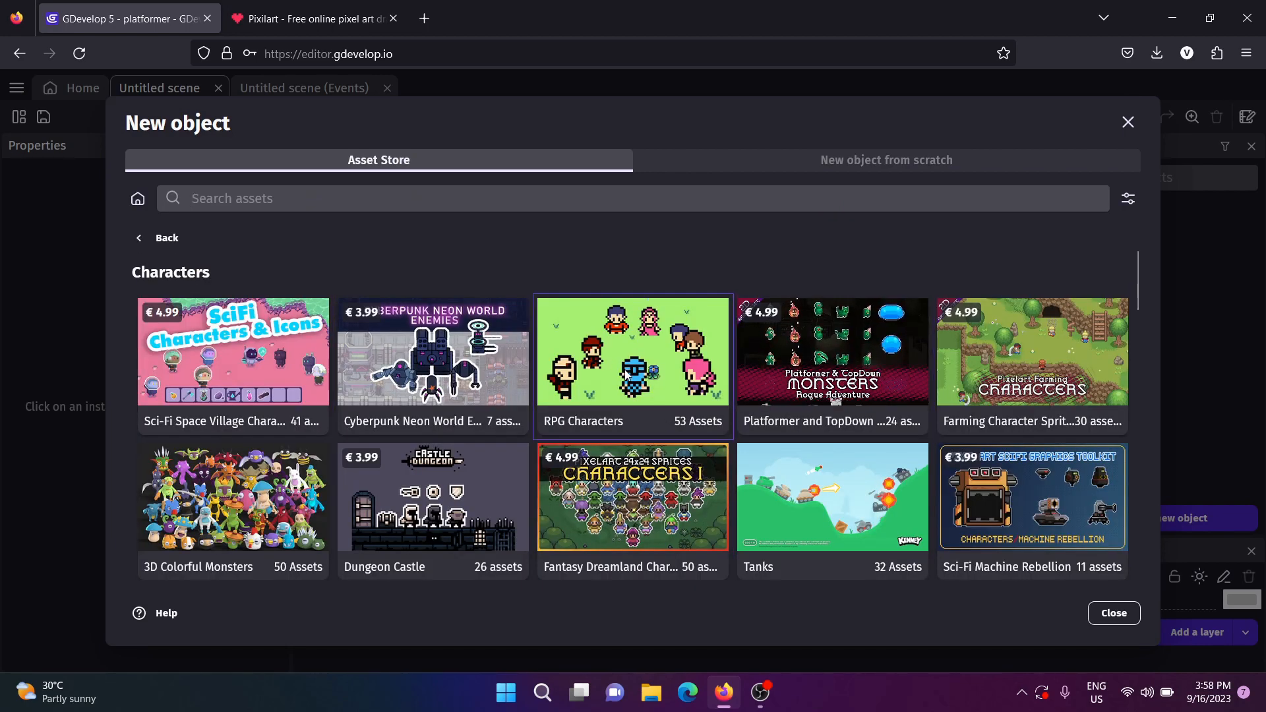
{"action": "left_click", "coordinate": [600, 358]}
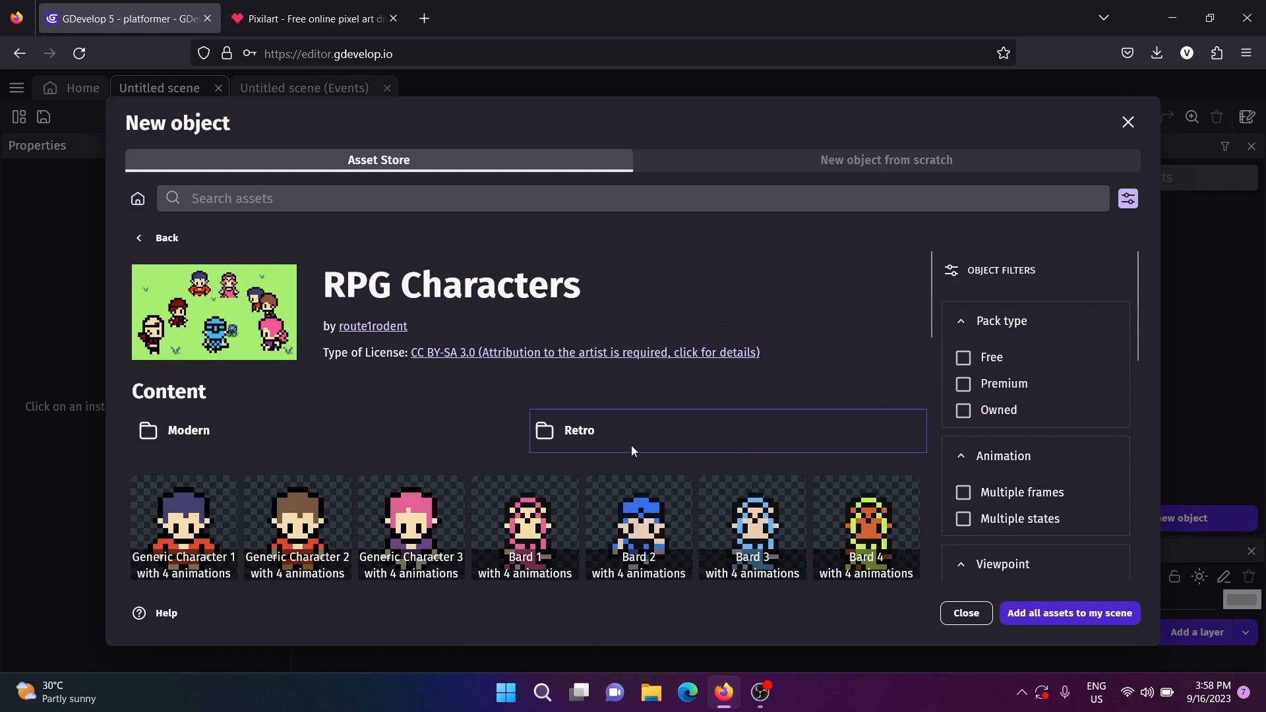
{"action": "scroll", "coordinate": [631, 445], "scroll_direction": "down", "scroll_amount": 3}
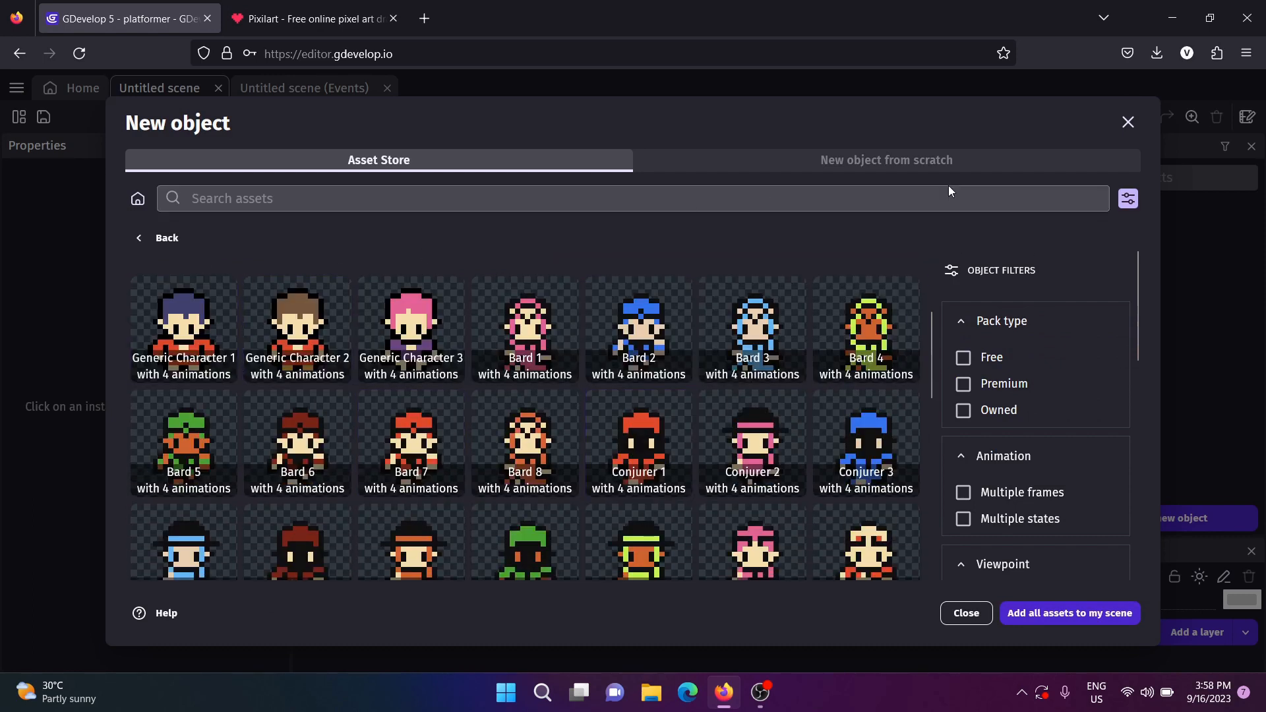
{"action": "left_click", "coordinate": [1128, 122]}
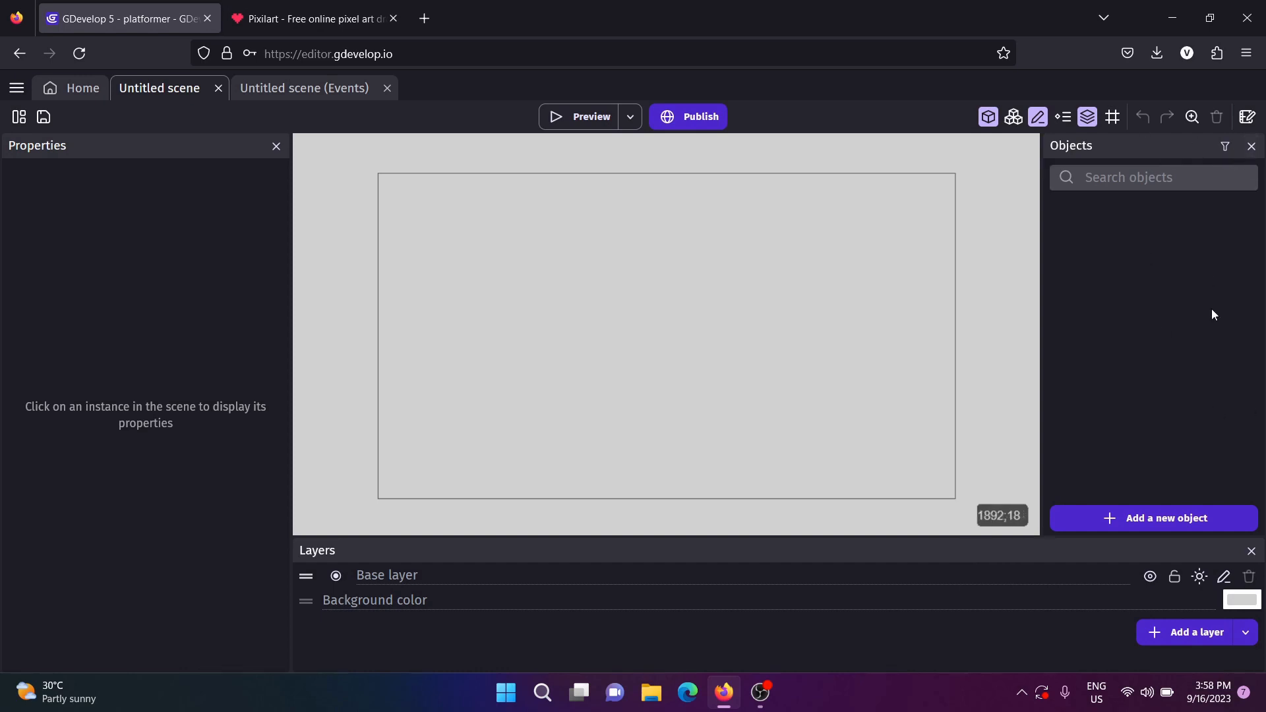
Create a new Sprite object from scratch in the untitled scene.
{"action": "left_click", "coordinate": [1126, 526]}
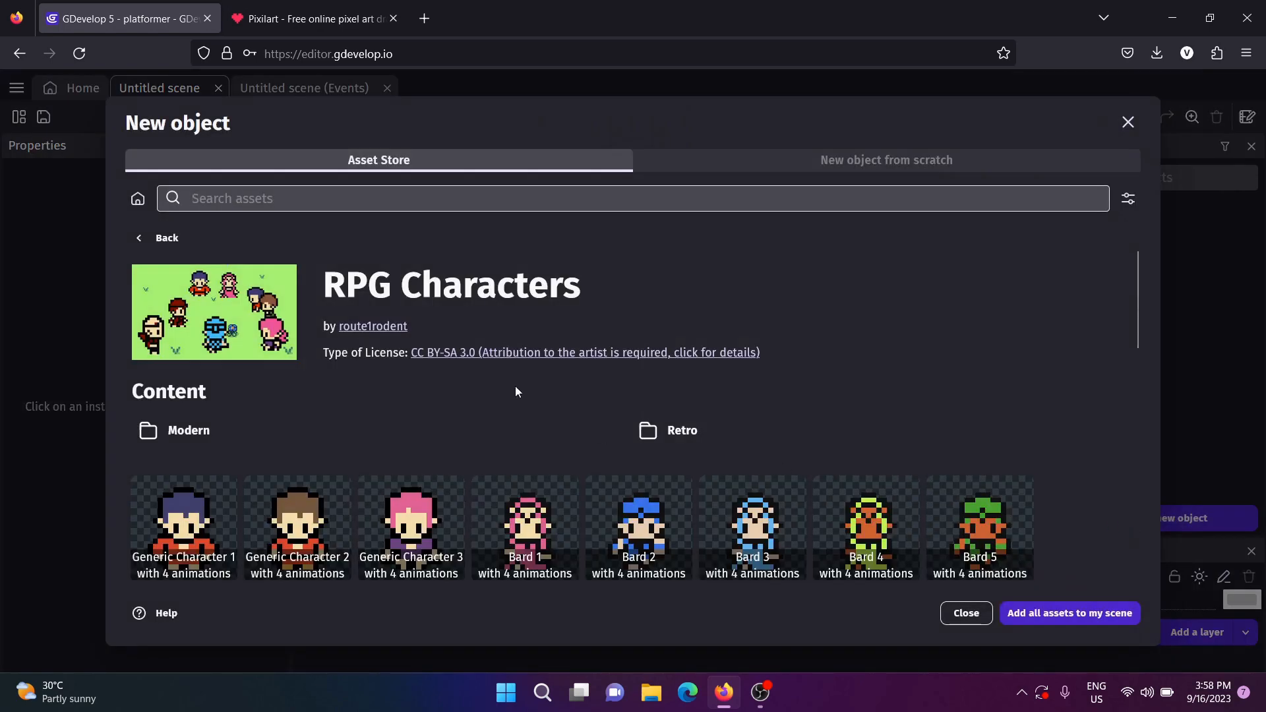
{"action": "left_click", "coordinate": [749, 160]}
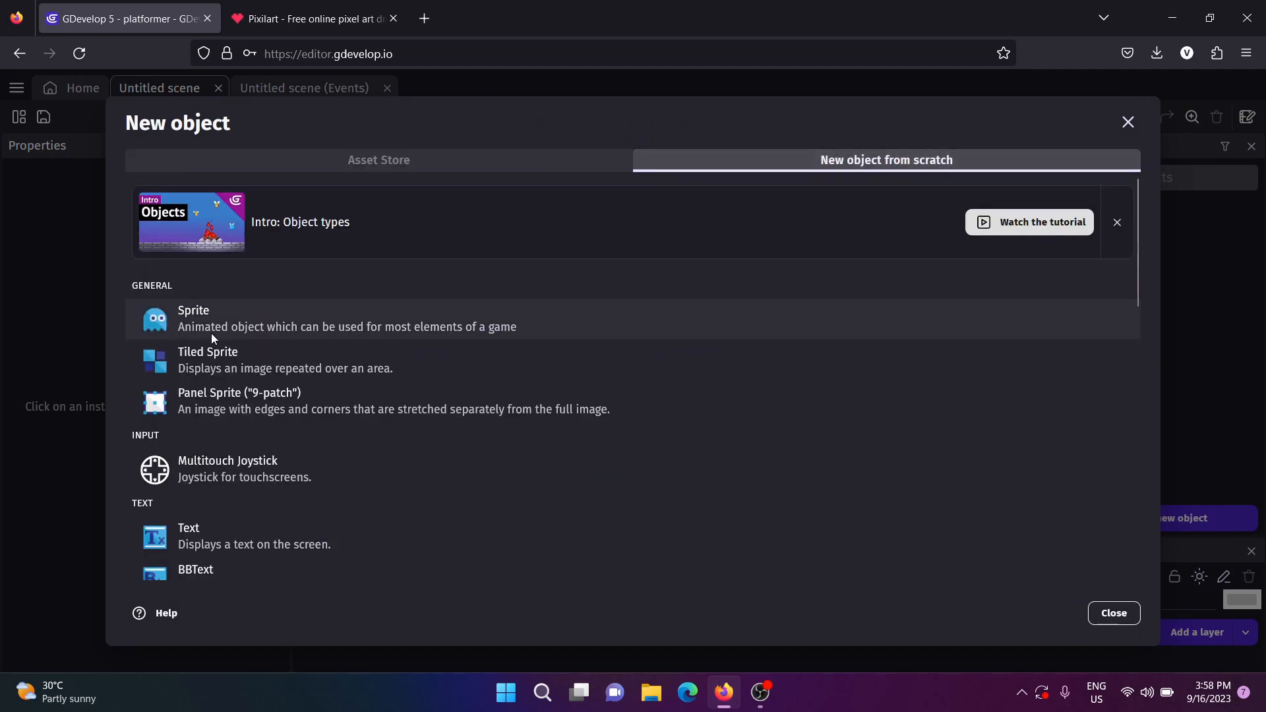
{"action": "left_click", "coordinate": [307, 322]}
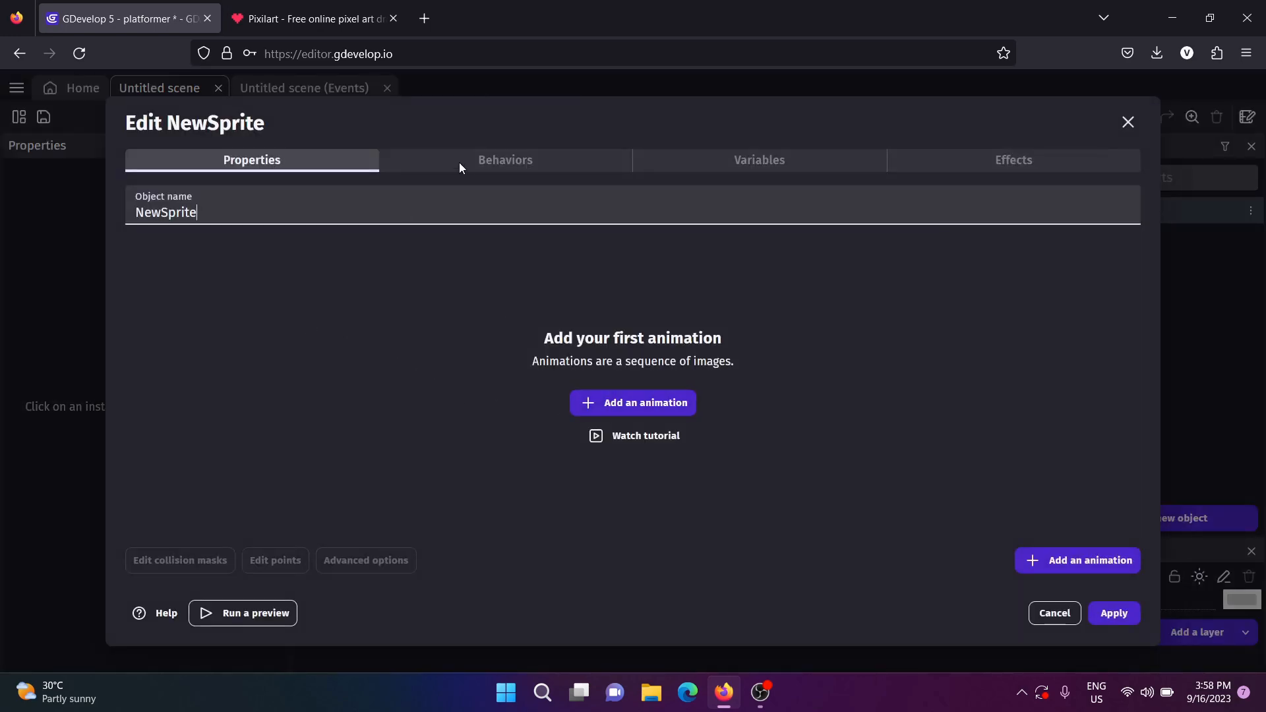
Add the Platformer character behavior to the new sprite and review its jump, ledge and walk settings.
{"action": "left_click", "coordinate": [460, 167]}
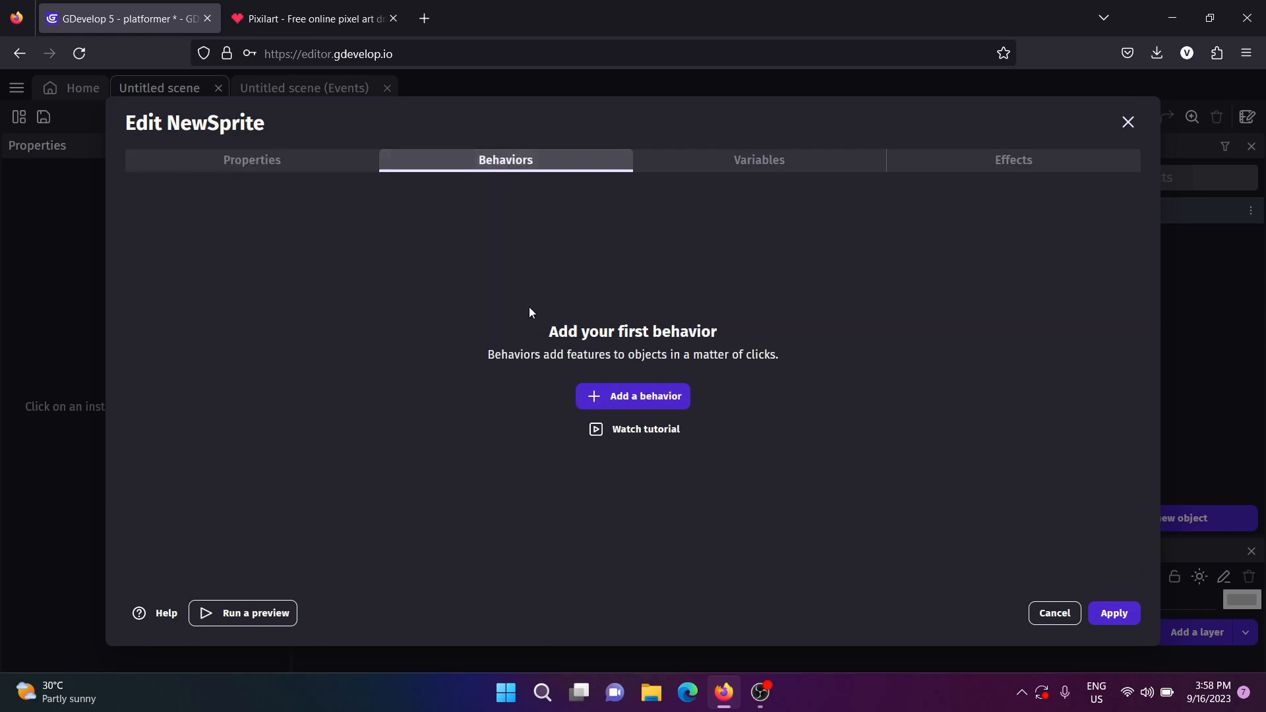
{"action": "left_click", "coordinate": [599, 397]}
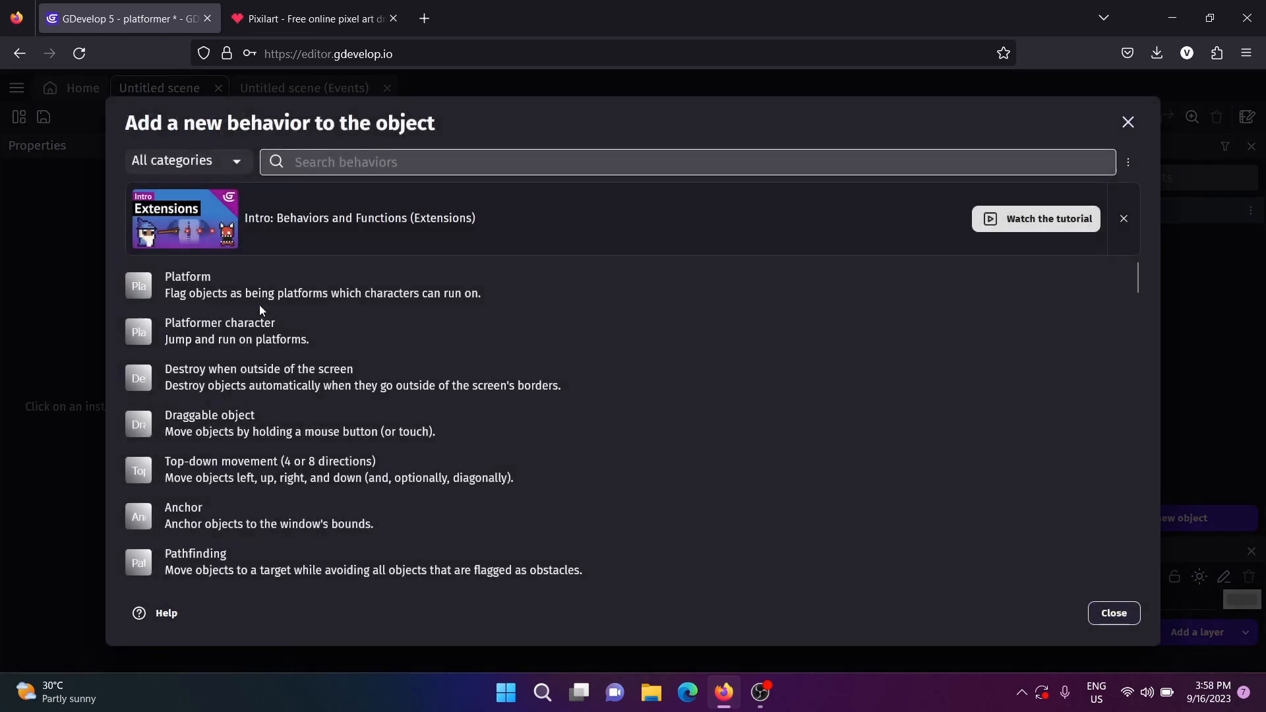
{"action": "left_click", "coordinate": [181, 329]}
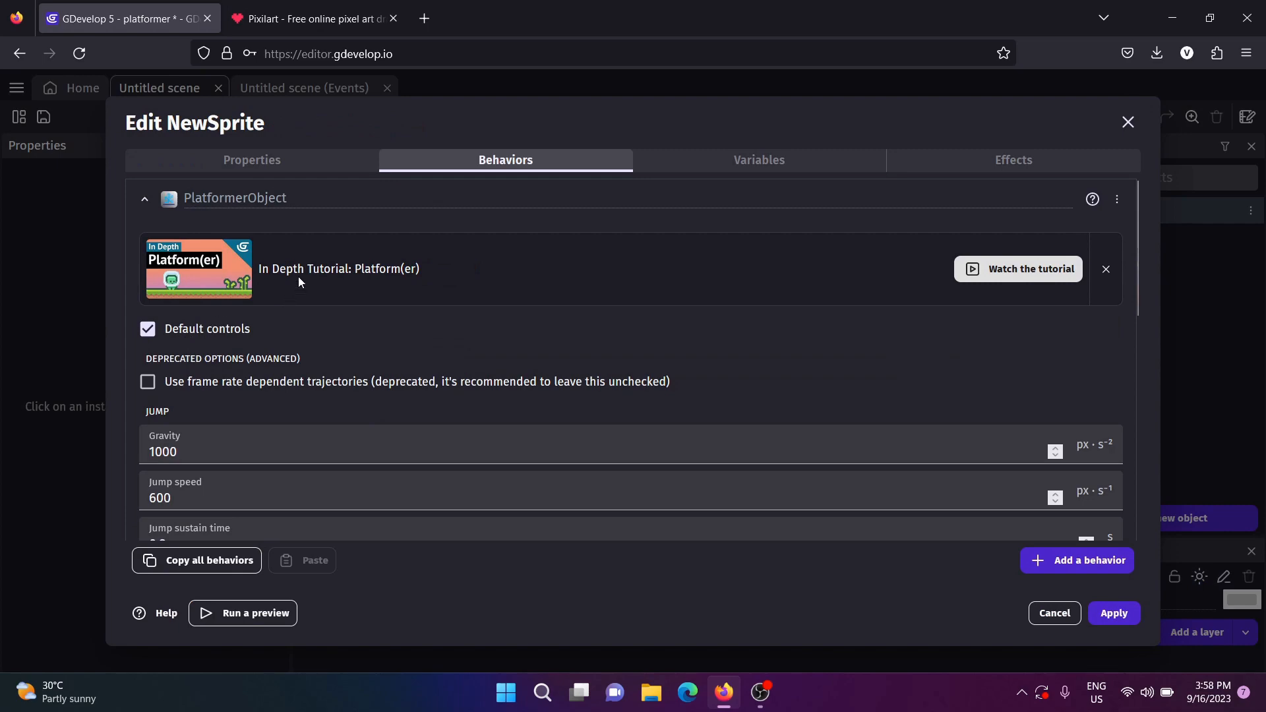
{"action": "scroll", "coordinate": [594, 501], "scroll_direction": "down", "scroll_amount": 8}
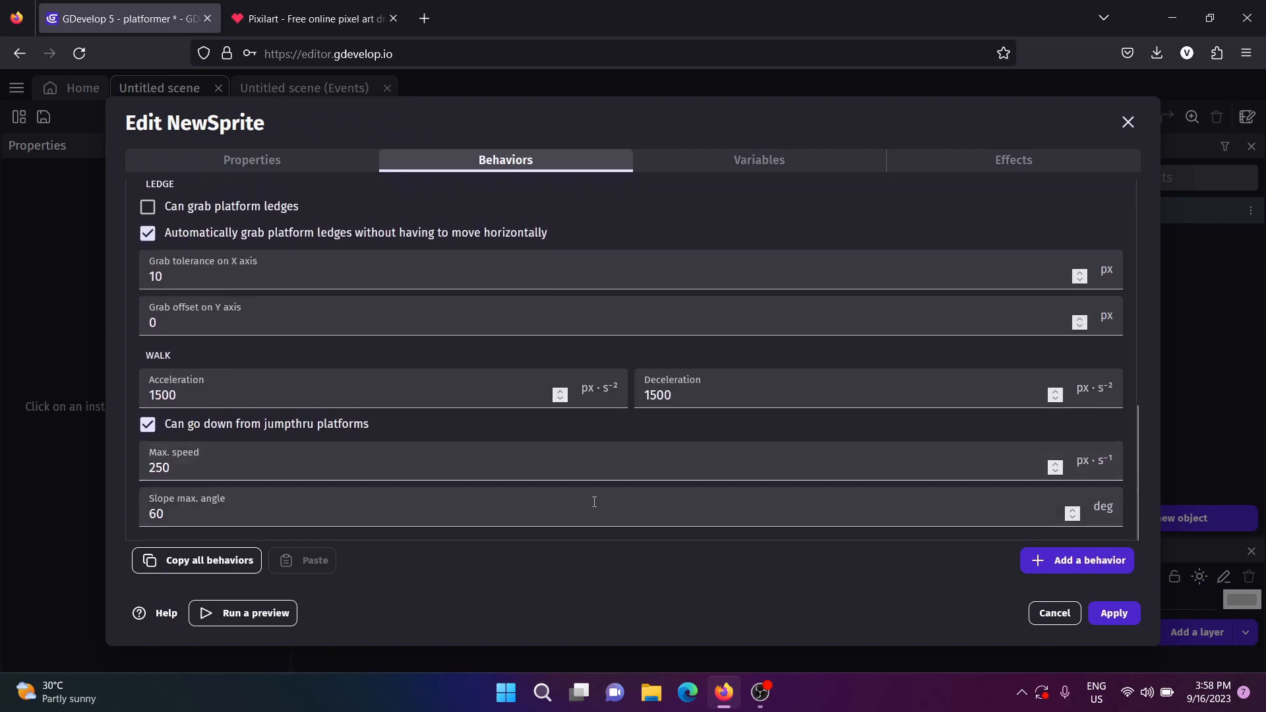
Add a first animation to the new sprite and open it for drawing in a maximized Piskel editor.
{"action": "left_click", "coordinate": [231, 165]}
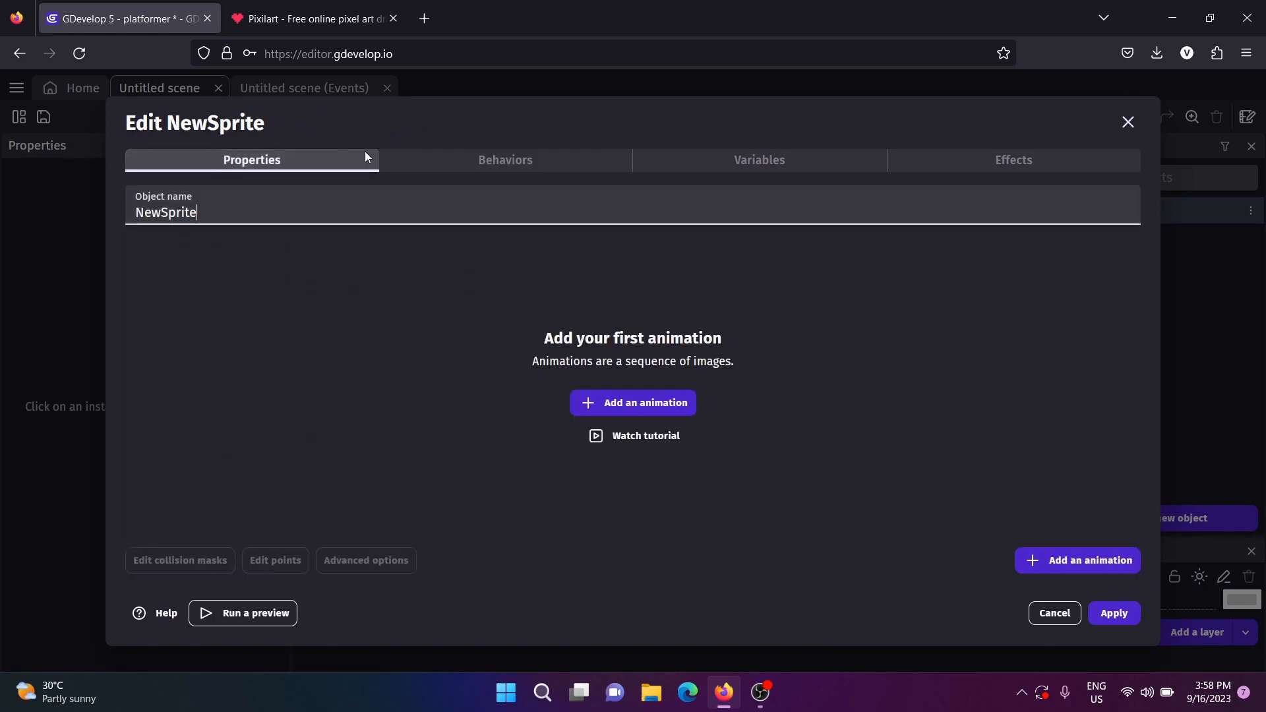
{"action": "left_click", "coordinate": [594, 403]}
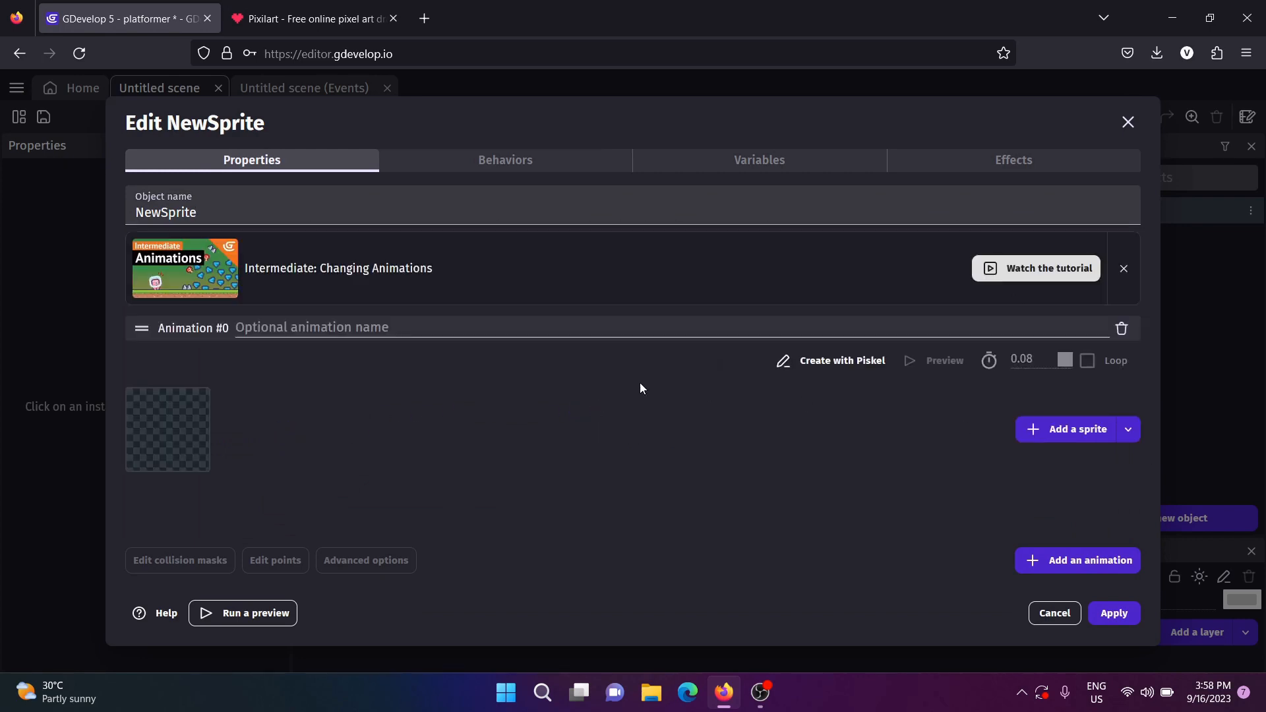
{"action": "left_click", "coordinate": [829, 361]}
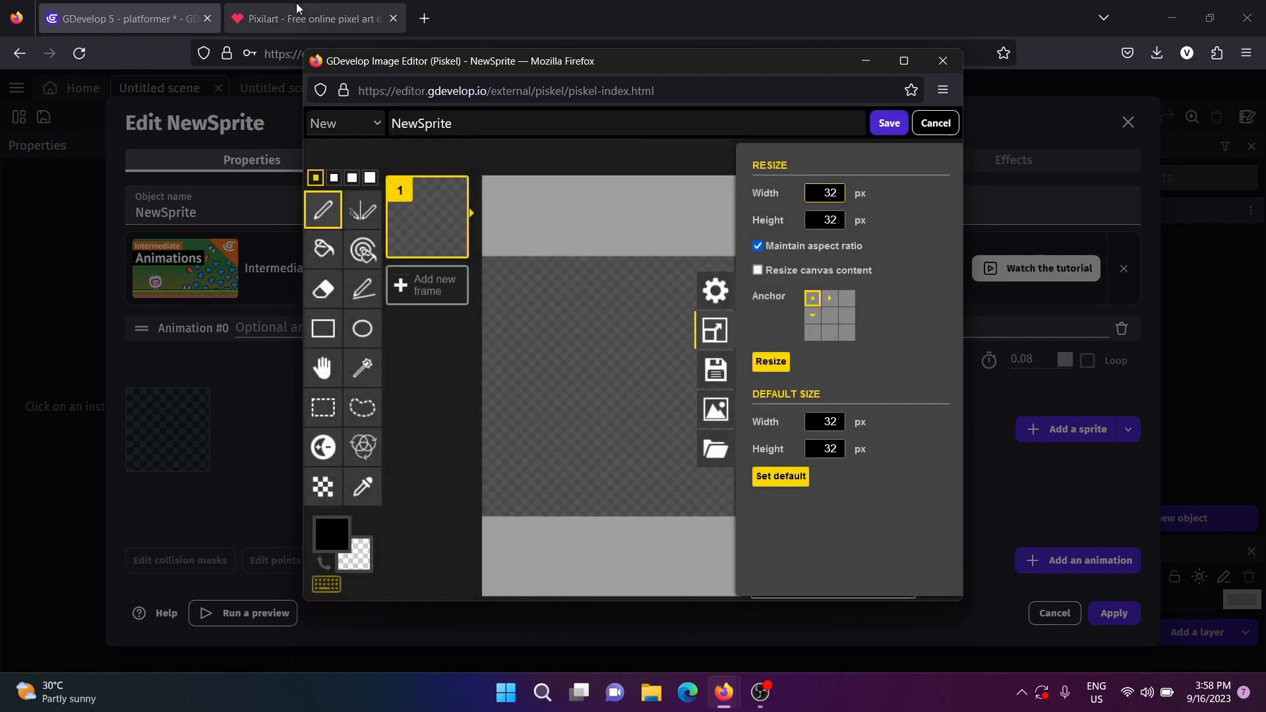
{"action": "left_click_drag", "start_coordinate": [456, 61], "coordinate": [464, 10]}
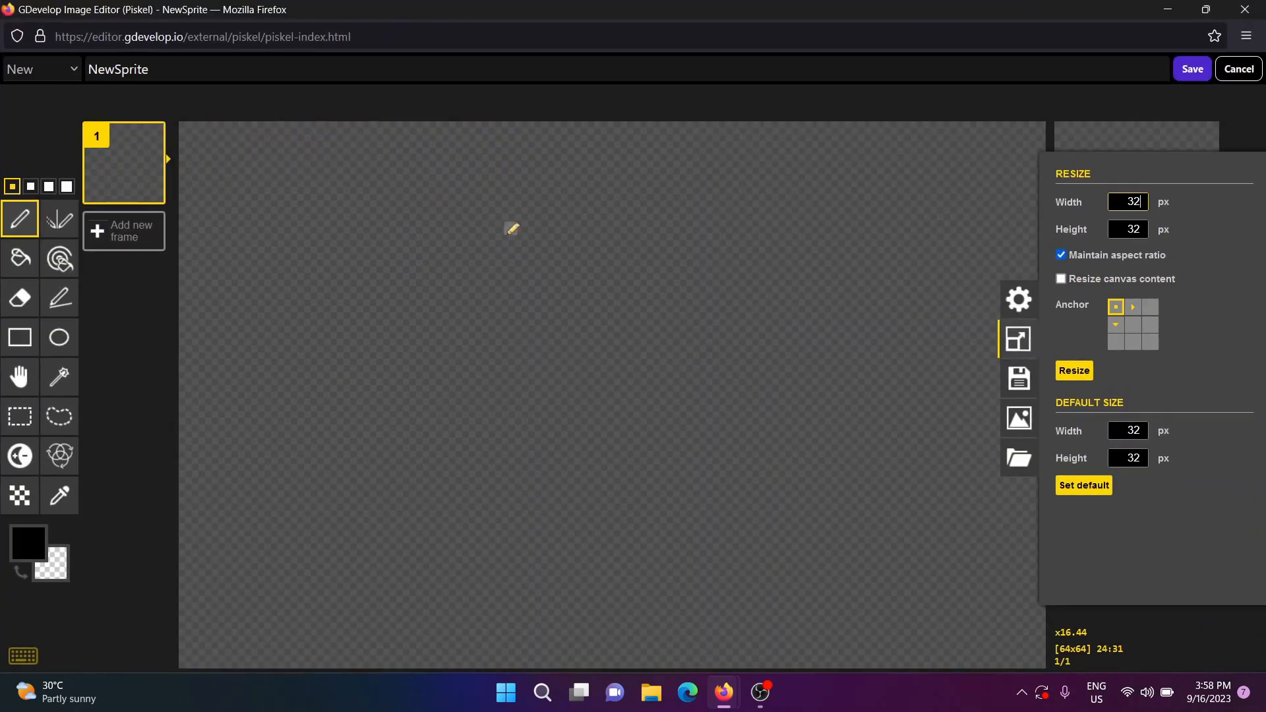
Resize the sprite canvas to 16 x 16 px.
{"action": "scroll", "coordinate": [512, 228], "scroll_direction": "down", "scroll_amount": 10}
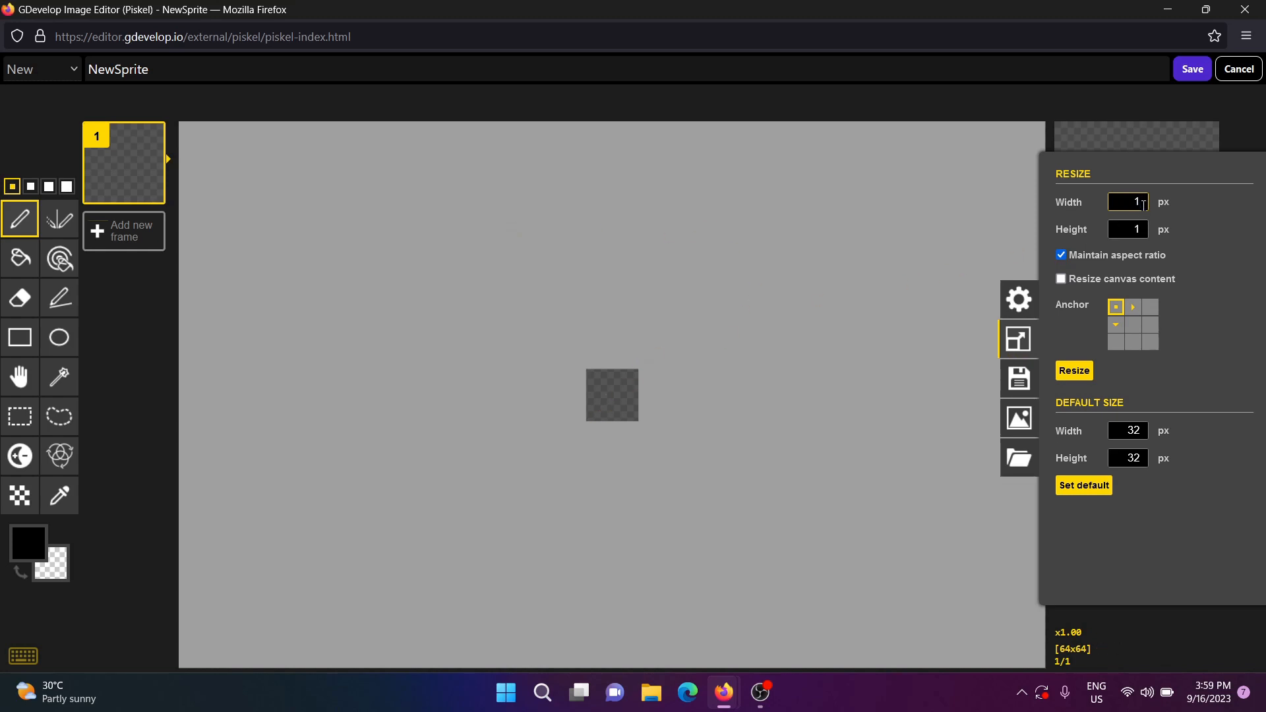
{"action": "type", "text": "6"}
{"action": "key", "text": "Return"}
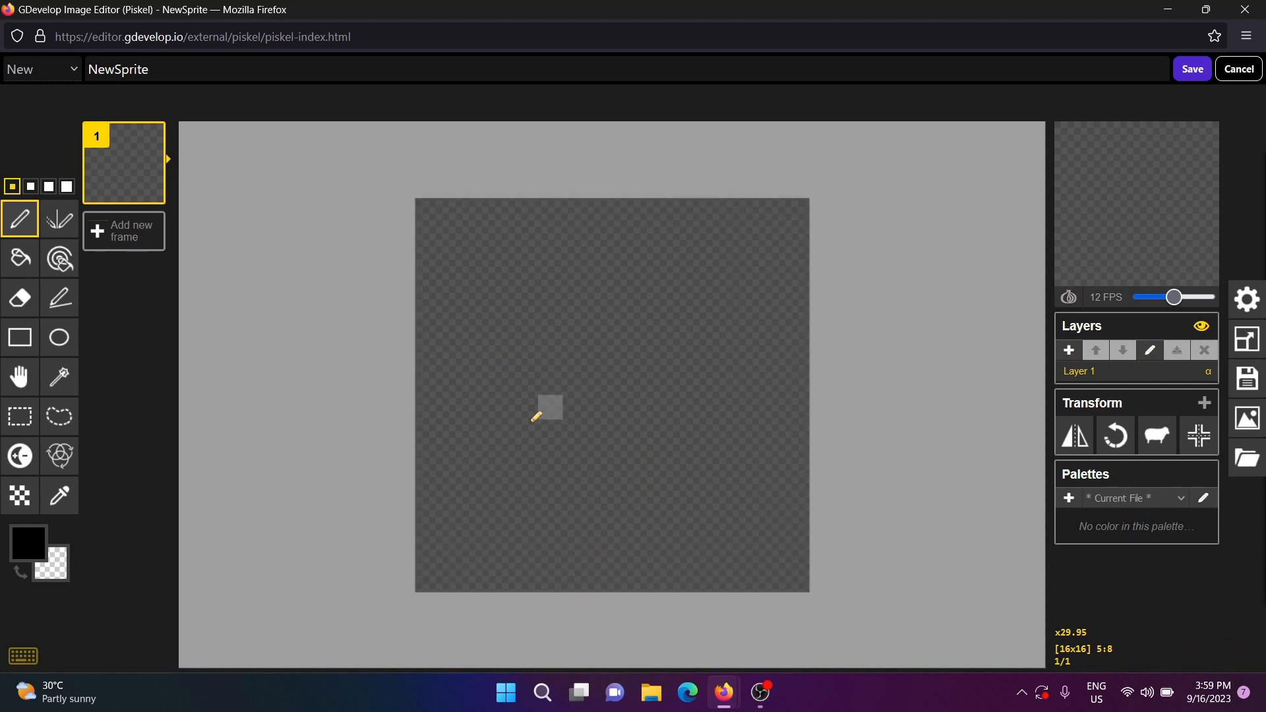
{"action": "scroll", "coordinate": [567, 409], "scroll_direction": "down", "scroll_amount": 3}
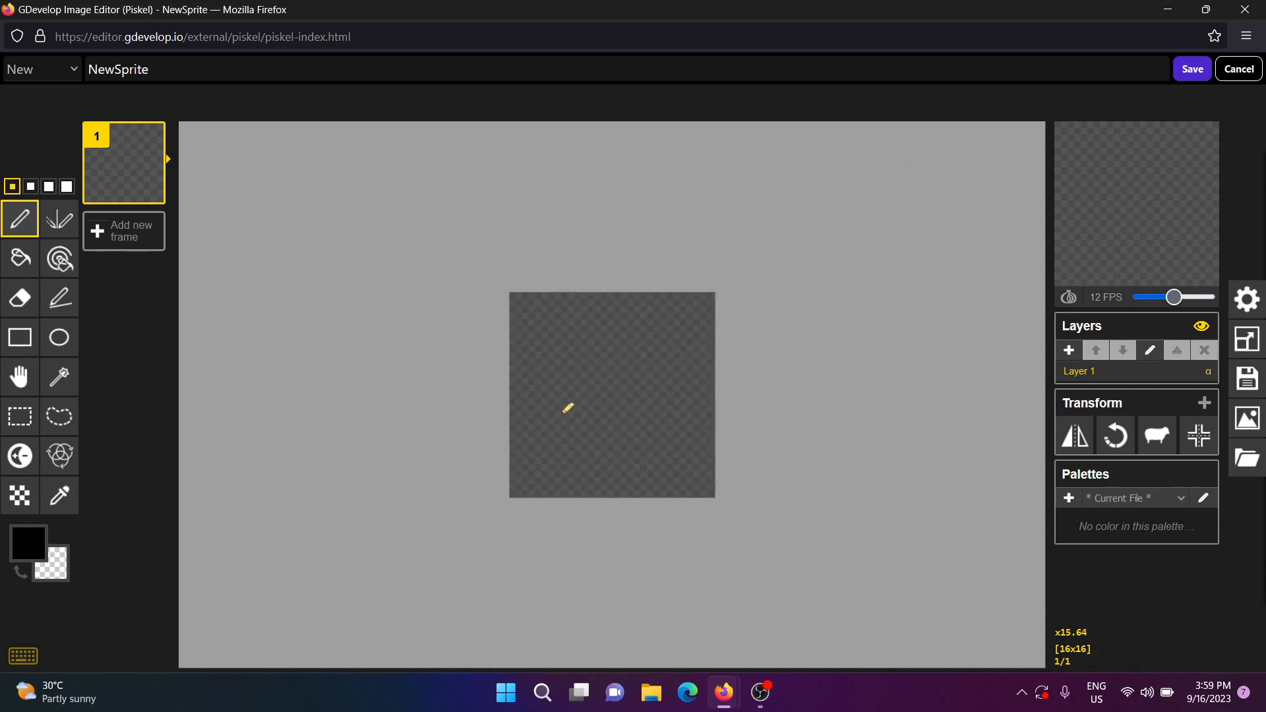
{"action": "scroll", "coordinate": [567, 409], "scroll_direction": "up", "scroll_amount": 5}
{"action": "scroll", "coordinate": [567, 409], "scroll_direction": "down", "scroll_amount": 10}
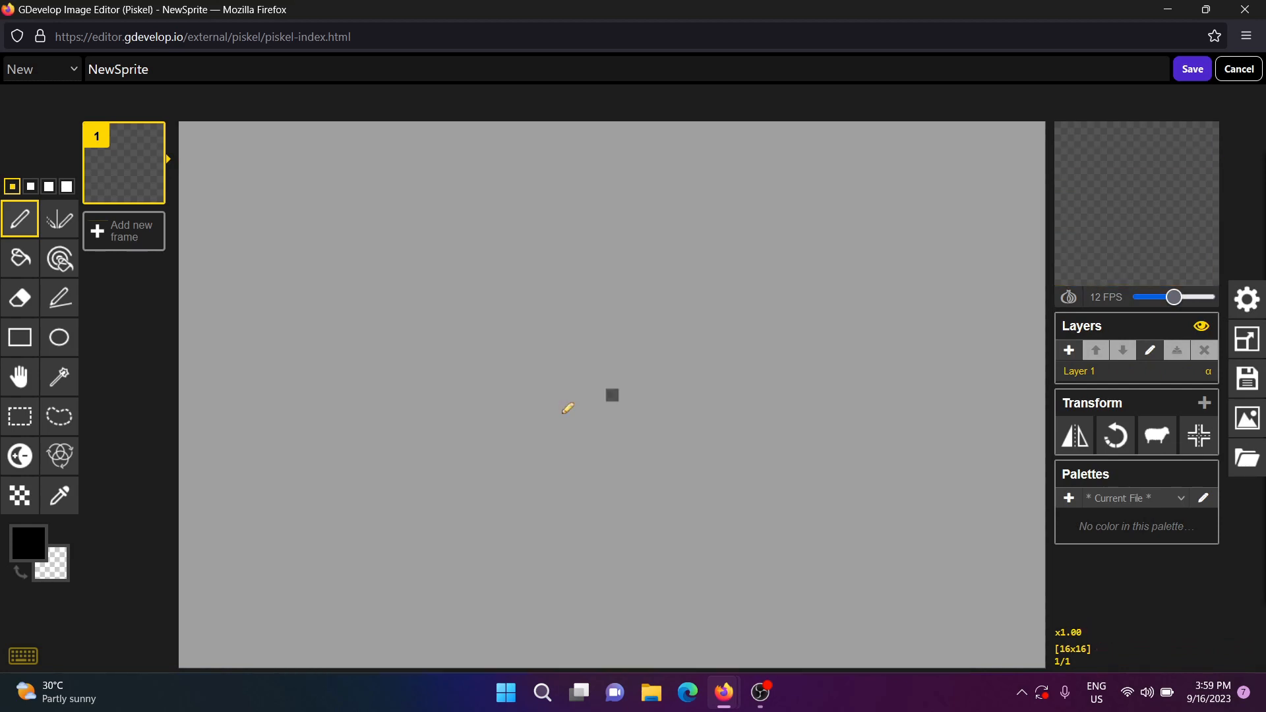
{"action": "scroll", "coordinate": [565, 412], "scroll_direction": "up", "scroll_amount": 5}
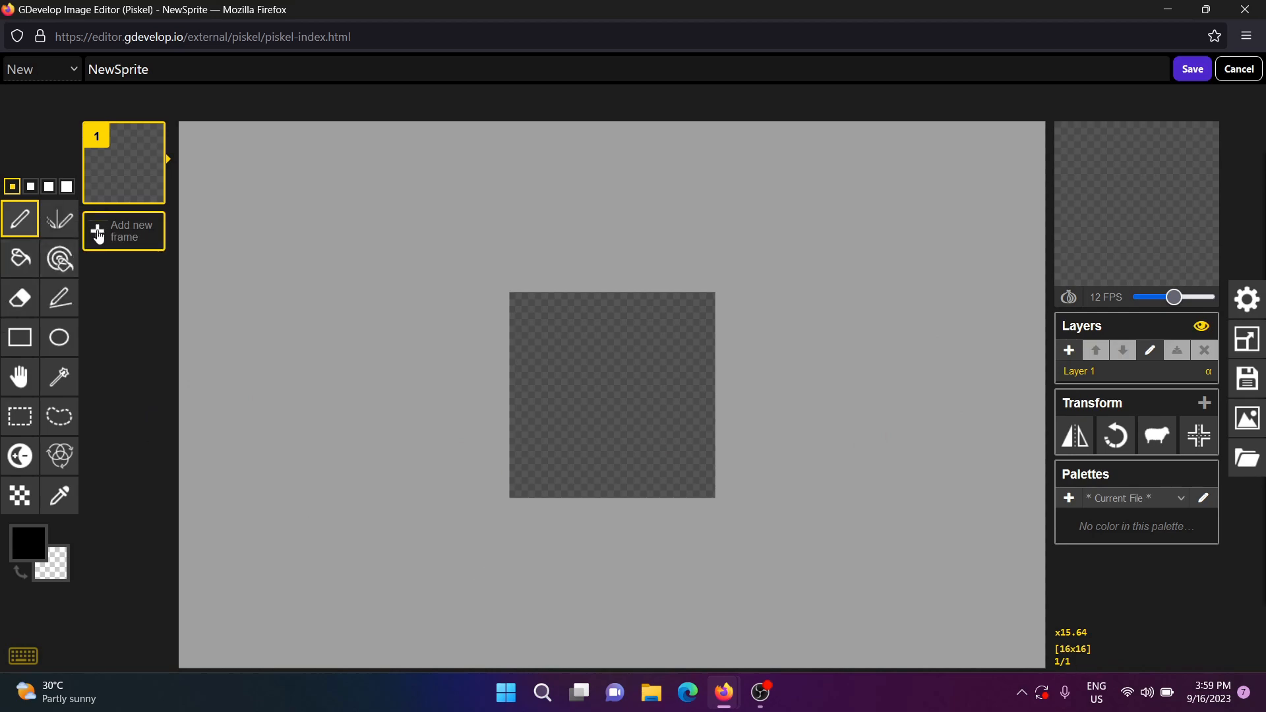
Choose the largest pen size and fill the entire canvas with black using the paint bucket.
{"action": "left_click", "coordinate": [67, 187]}
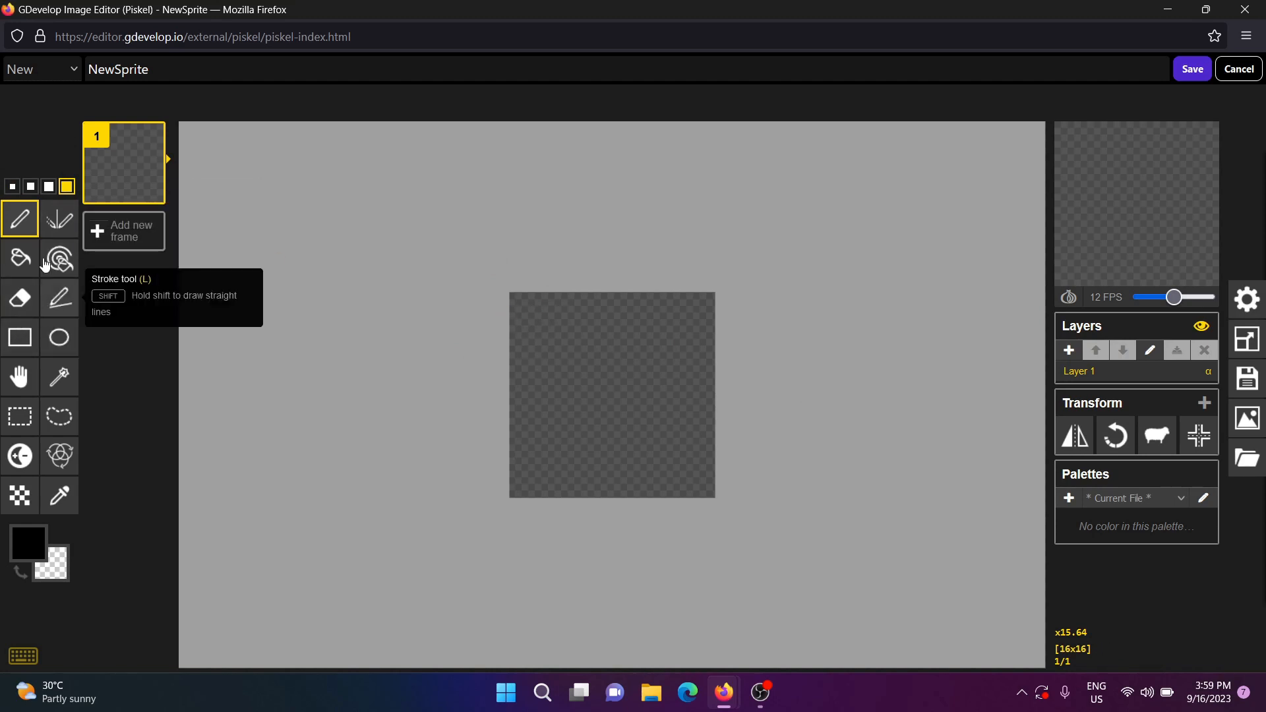
{"action": "left_click", "coordinate": [21, 259]}
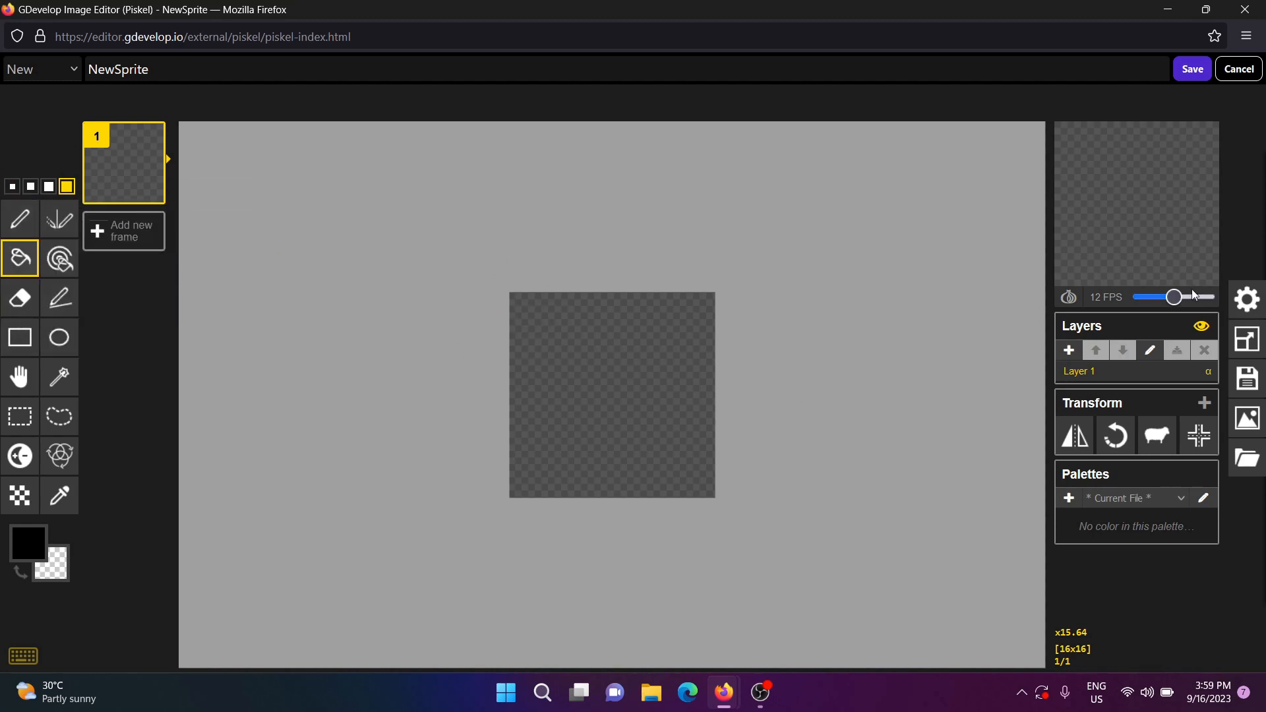
{"action": "left_click", "coordinate": [1246, 421]}
{"action": "left_click", "coordinate": [862, 221]}
{"action": "left_click", "coordinate": [552, 347]}
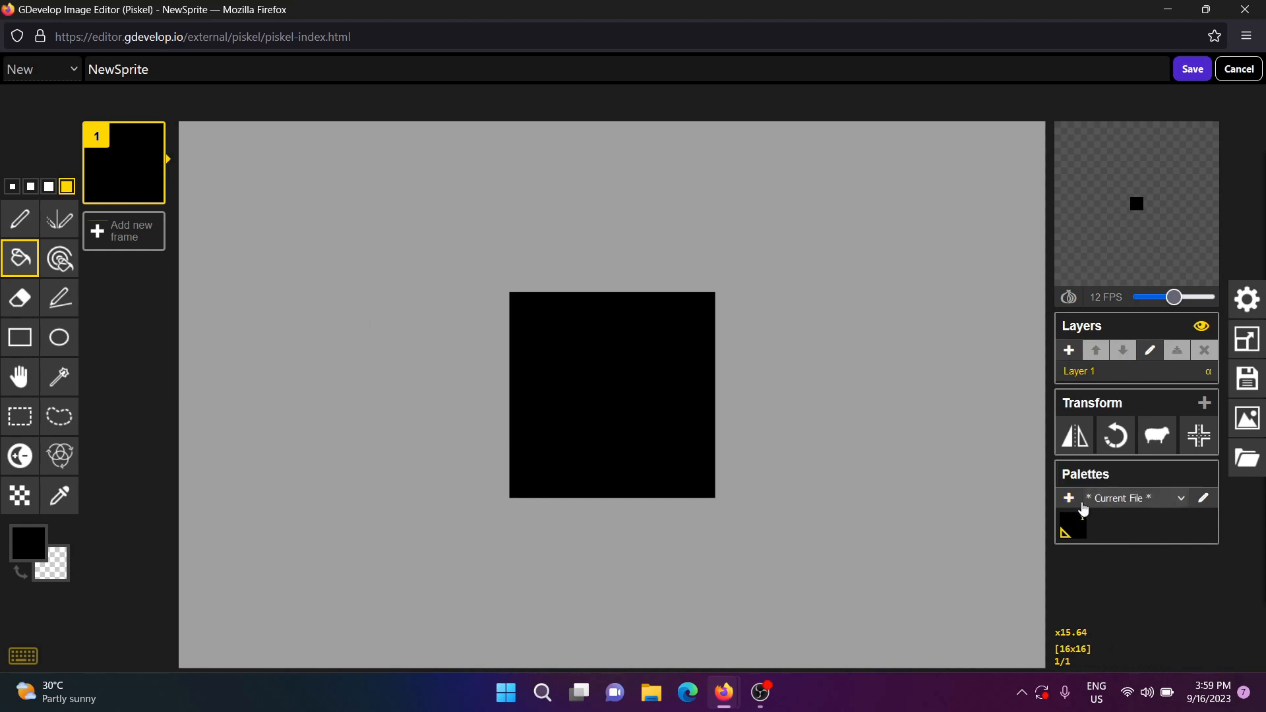
Save a new palette with its colour changed to teal #11ADAF and fill the entire canvas with that teal.
{"action": "left_click", "coordinate": [1069, 498]}
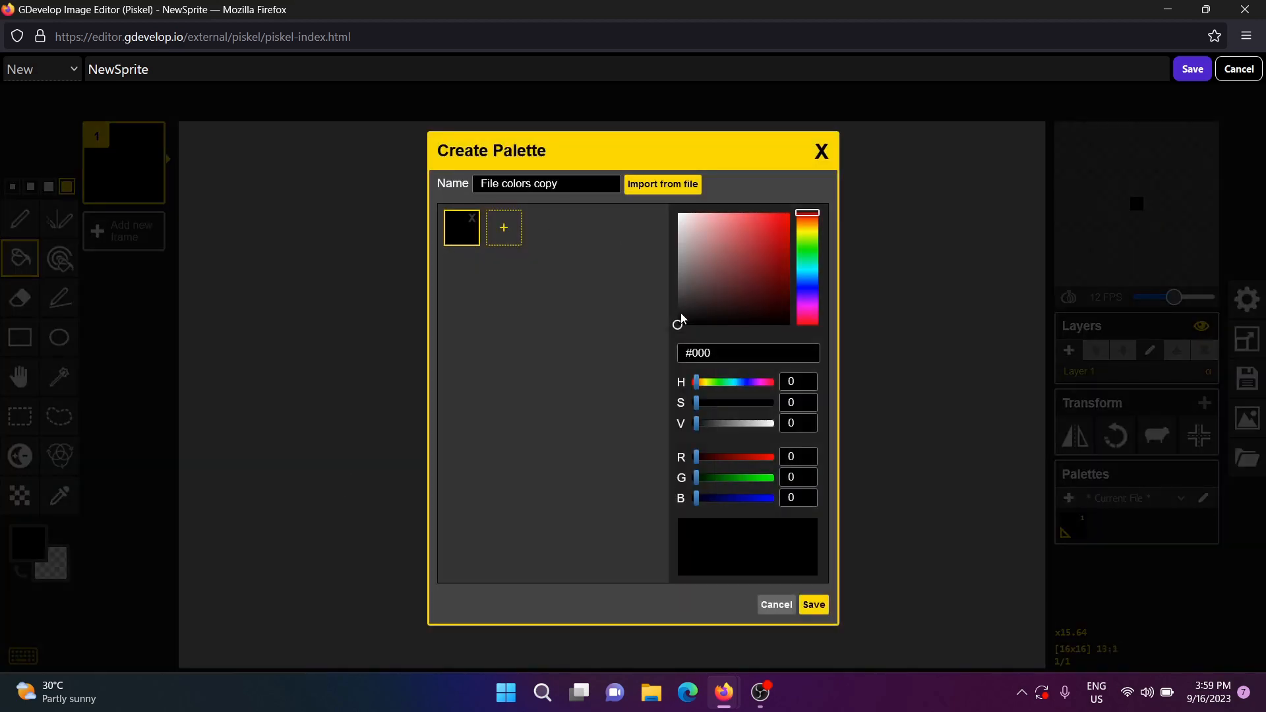
{"action": "left_click_drag", "start_coordinate": [804, 280], "coordinate": [778, 248]}
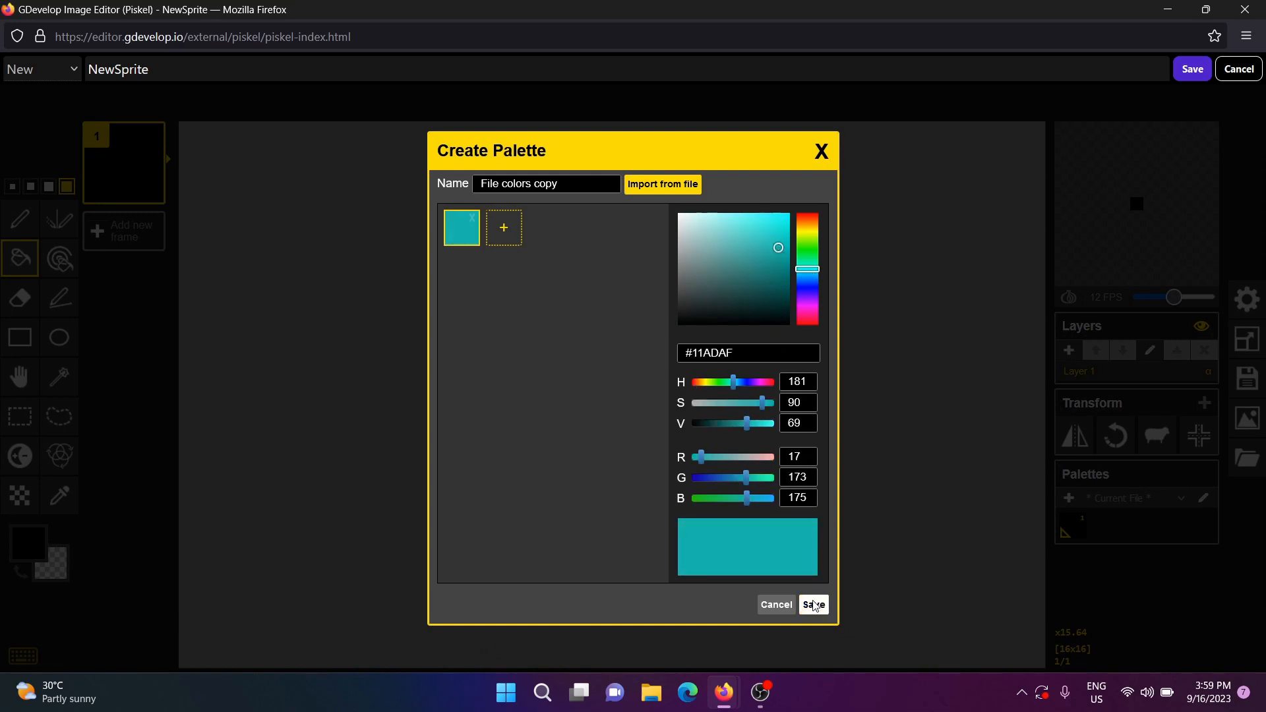
{"action": "left_click", "coordinate": [813, 604]}
{"action": "left_click", "coordinate": [1079, 534]}
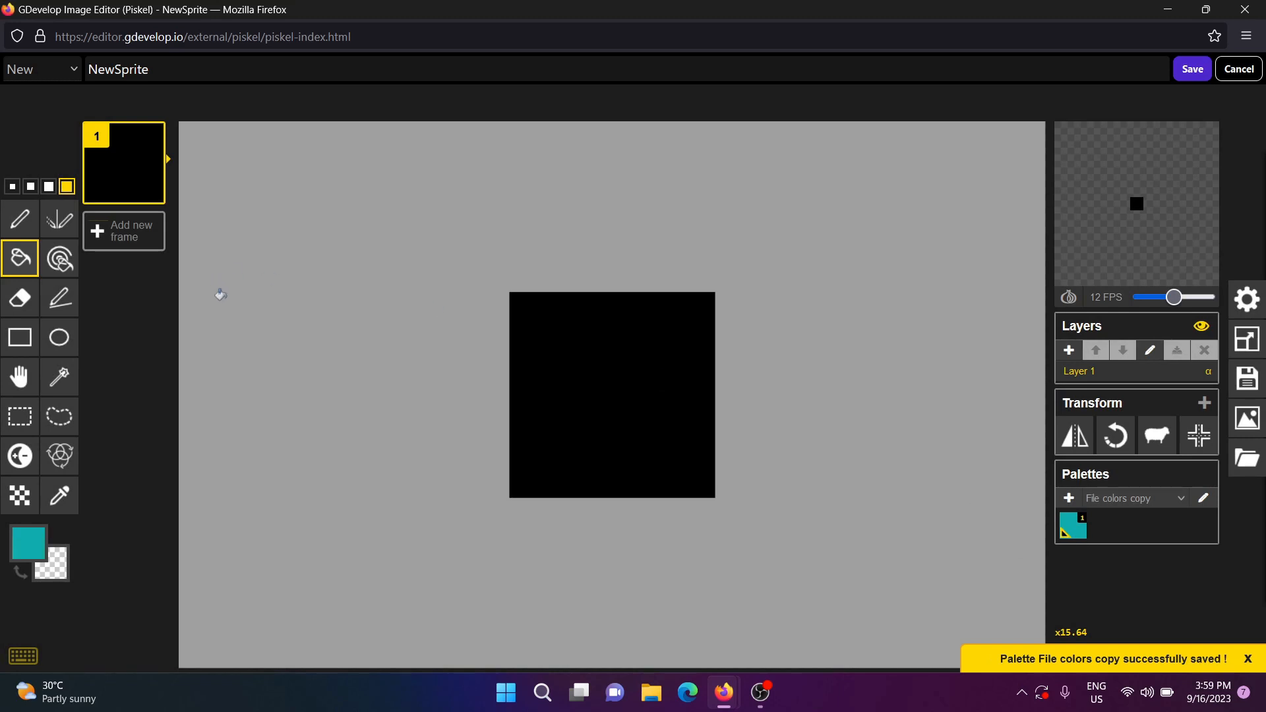
{"action": "left_click", "coordinate": [598, 423]}
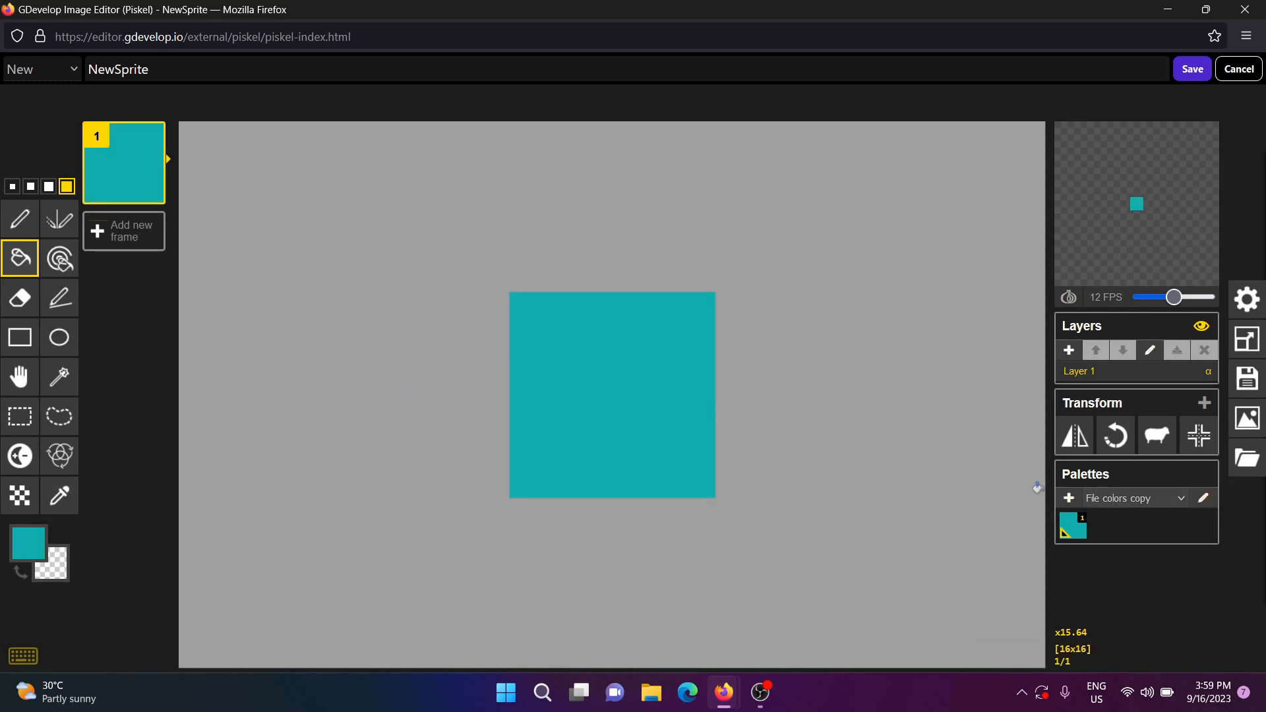
Add pure black #000 as a second colour to the palette and save it.
{"action": "left_click", "coordinate": [1069, 499]}
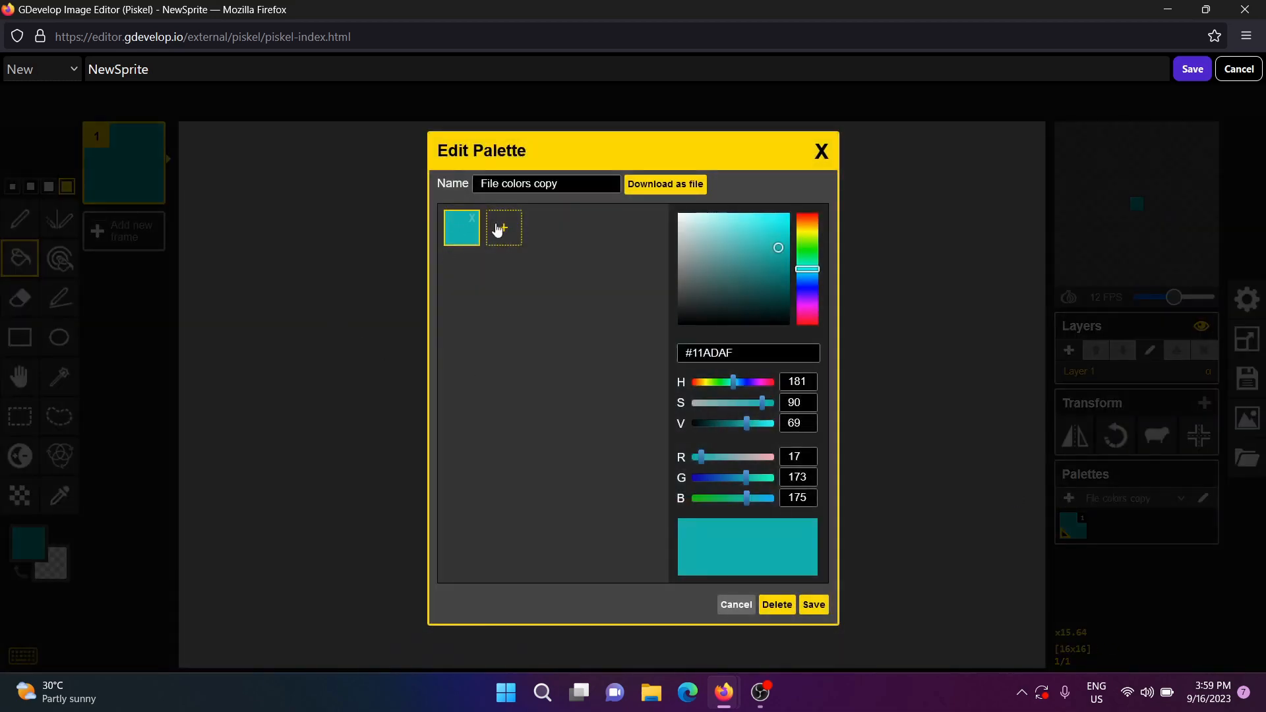
{"action": "left_click", "coordinate": [505, 228]}
{"action": "left_click_drag", "start_coordinate": [788, 246], "coordinate": [627, 323]}
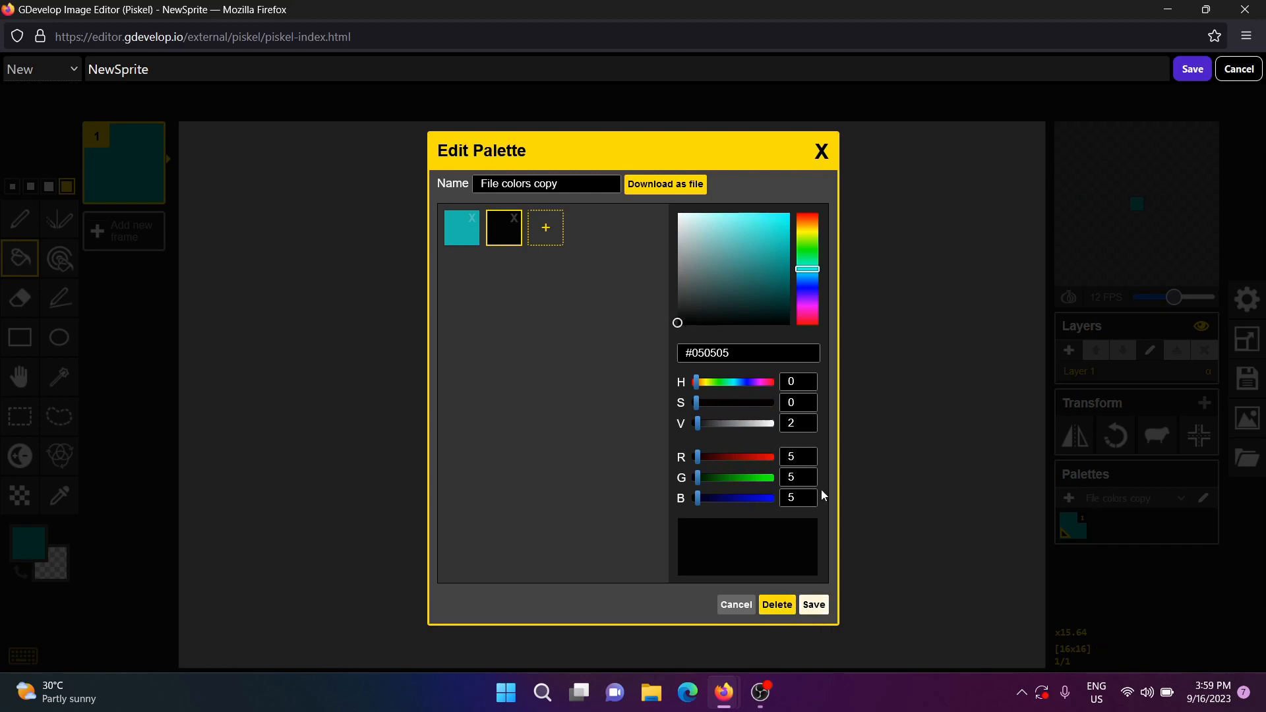
{"action": "left_click", "coordinate": [804, 425]}
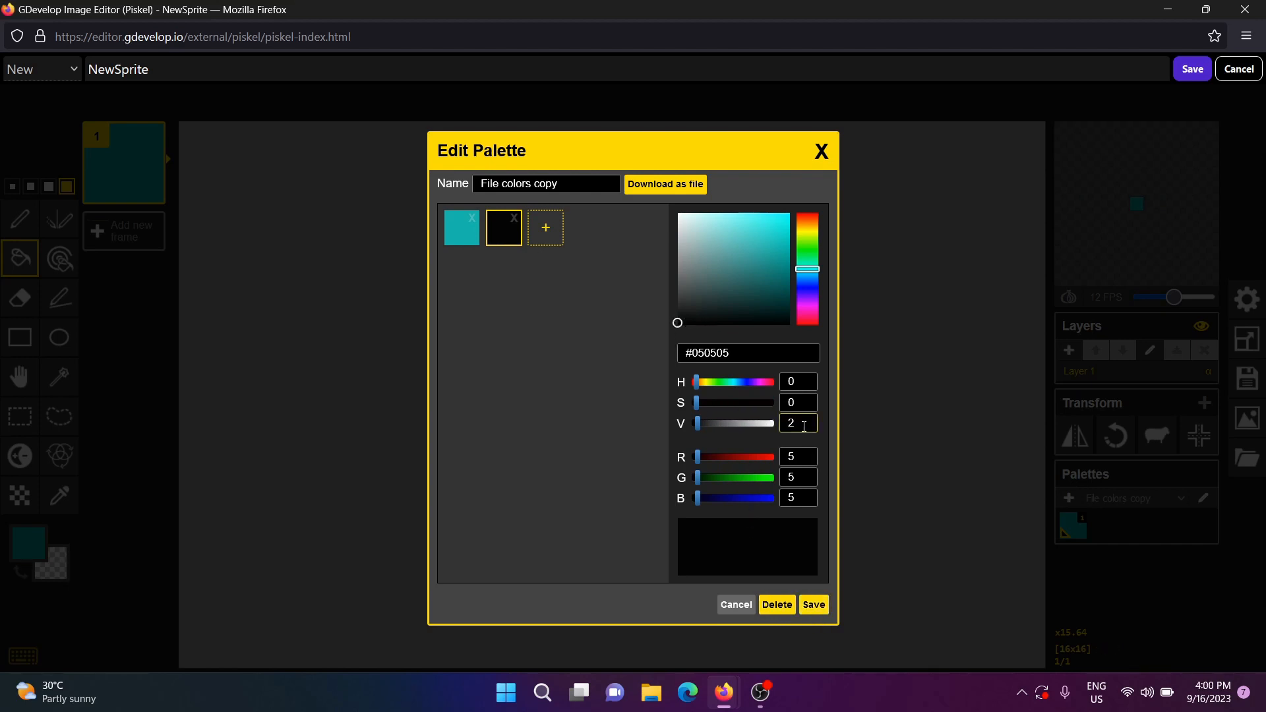
{"action": "type", "text": "1"}
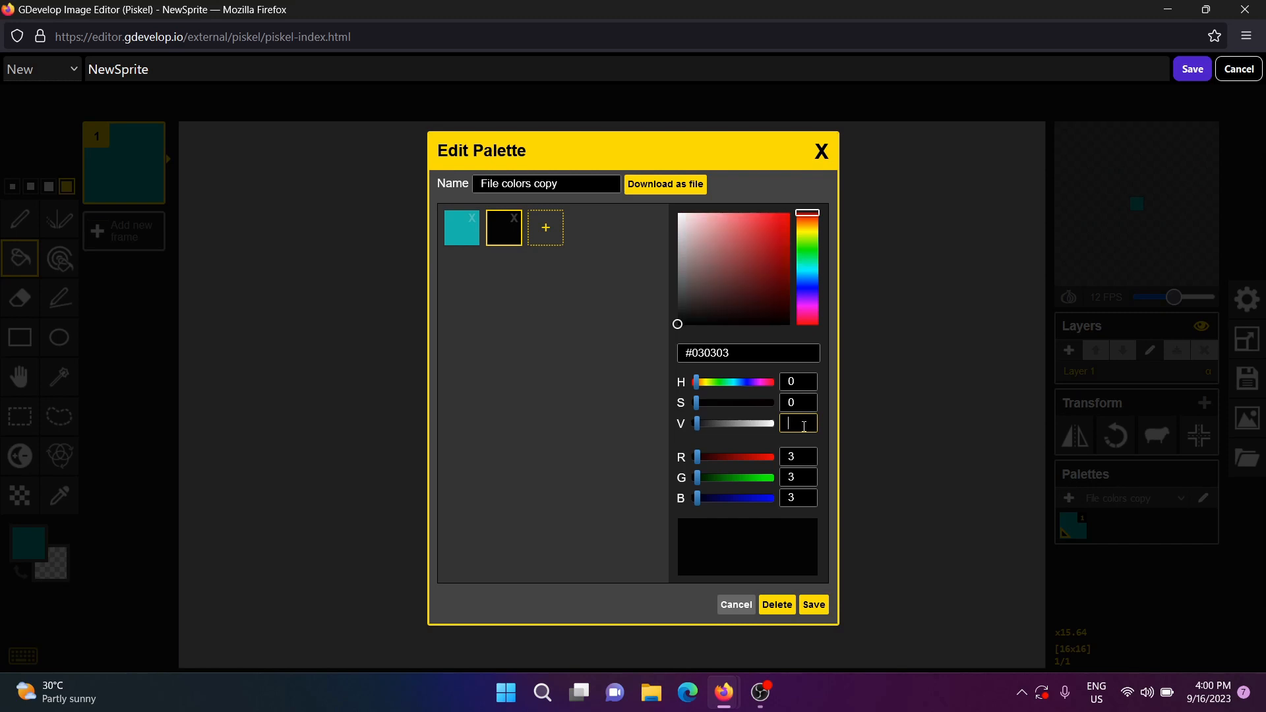
{"action": "type", "text": "0"}
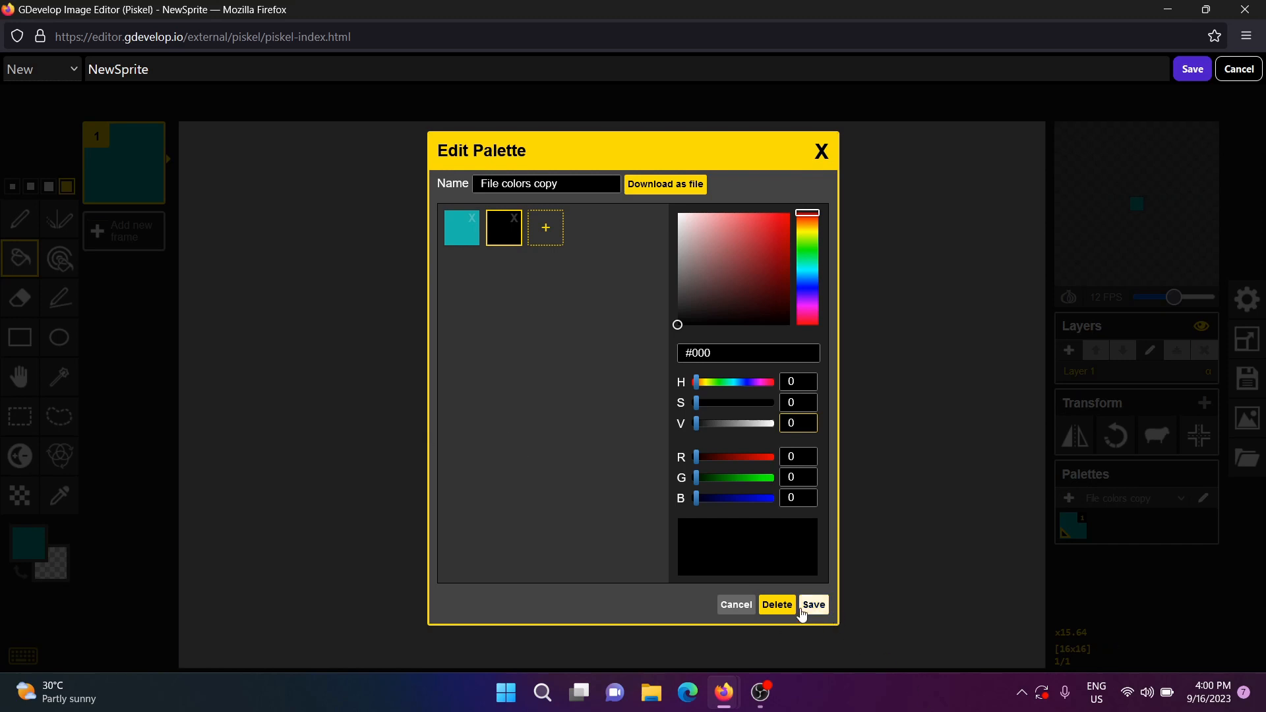
{"action": "left_click", "coordinate": [814, 605]}
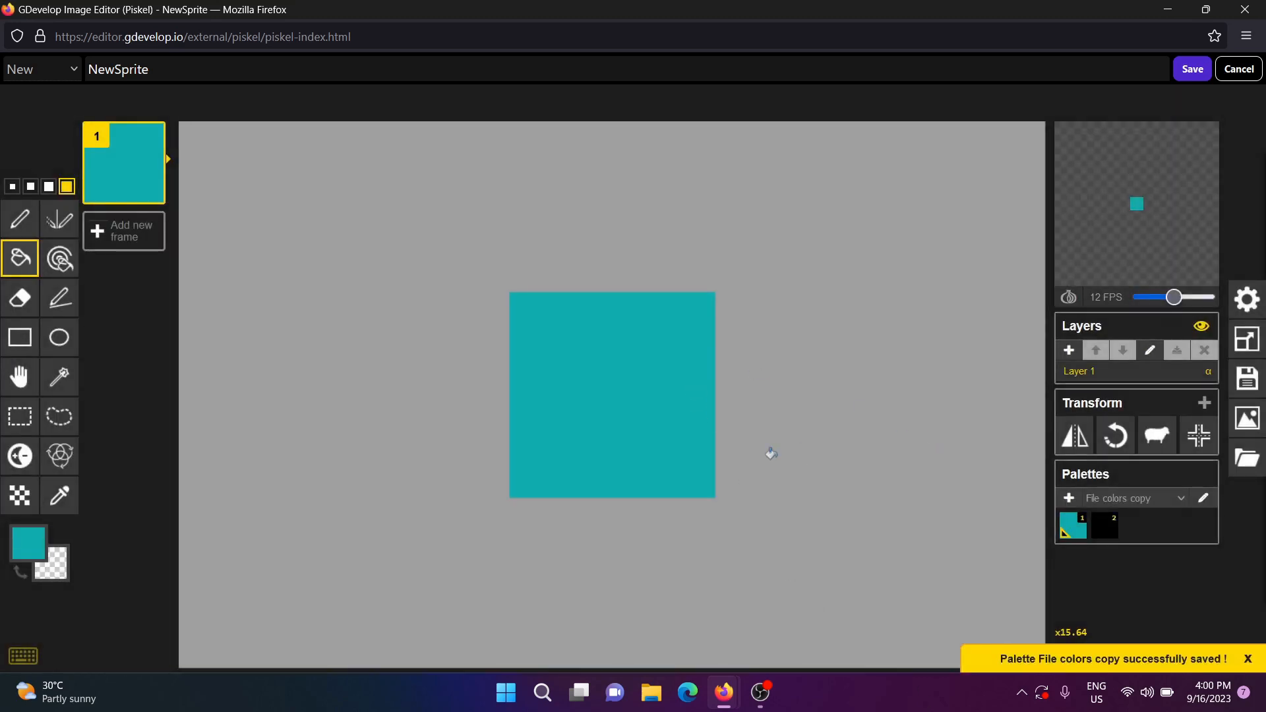
Draw two square black eyes on the teal character with the Pen tool and save the image to the sprite.
{"action": "left_click", "coordinate": [21, 223]}
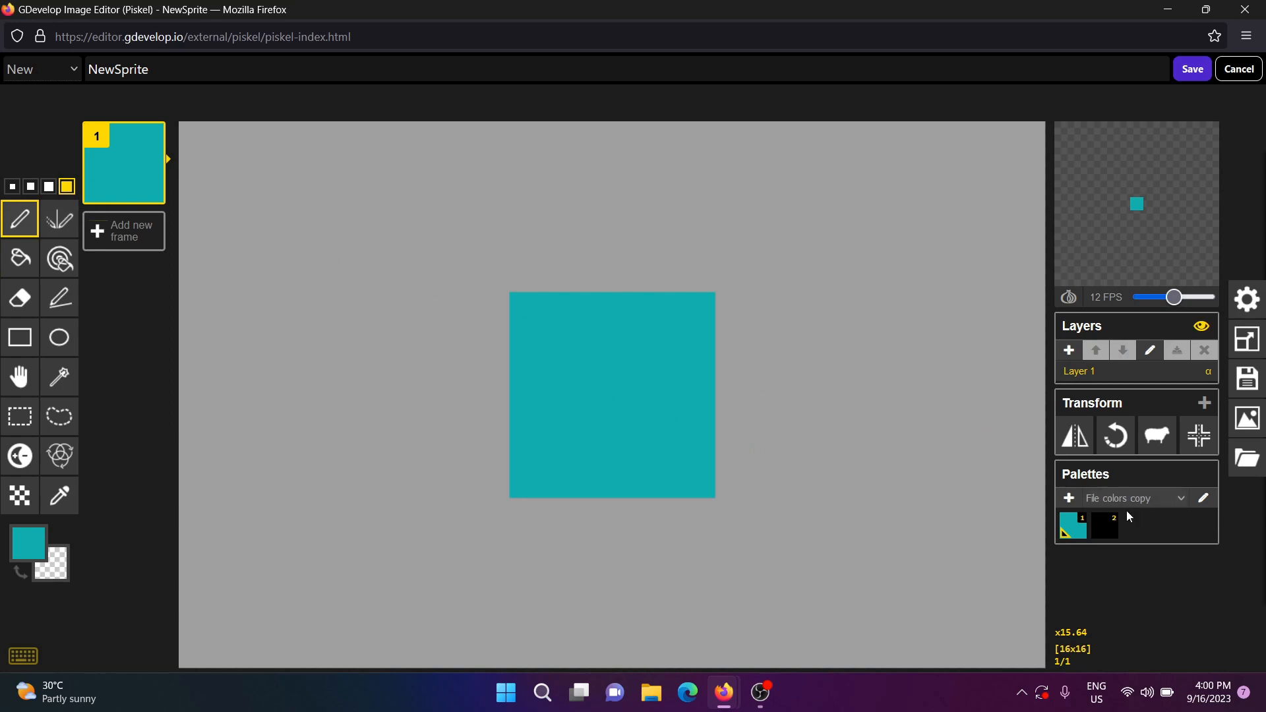
{"action": "left_click", "coordinate": [1107, 527]}
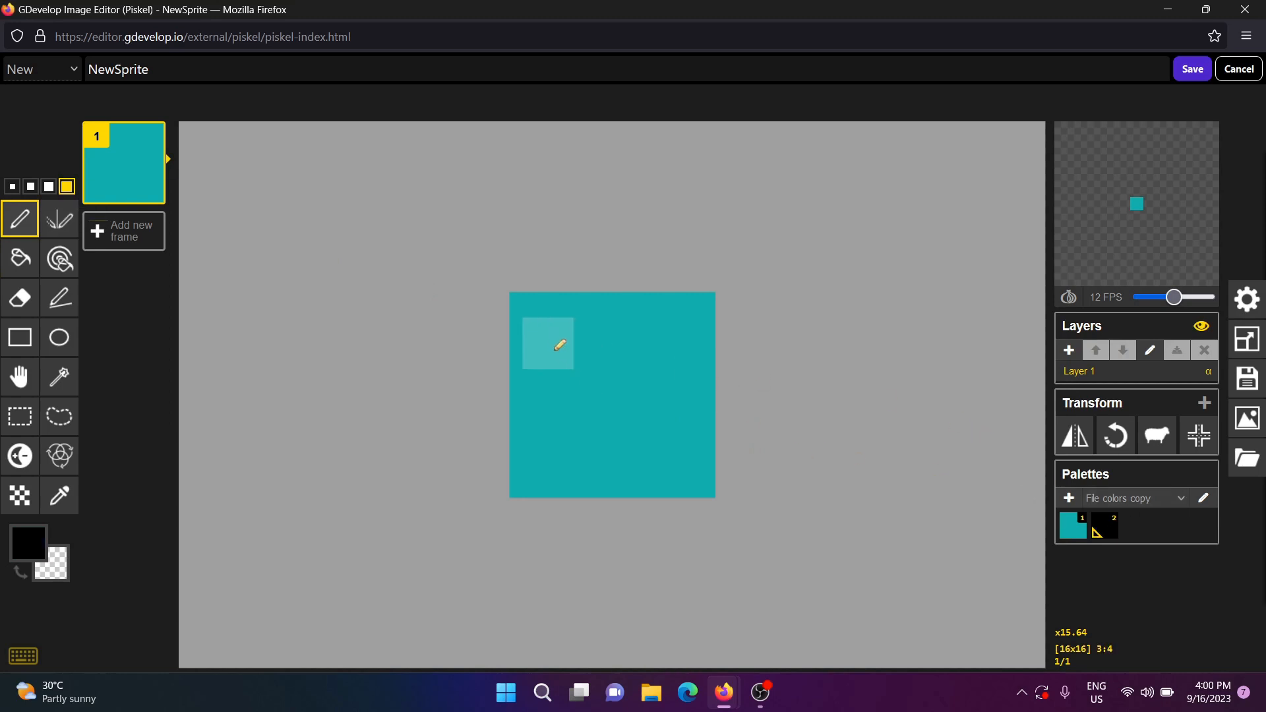
{"action": "left_click", "coordinate": [561, 366]}
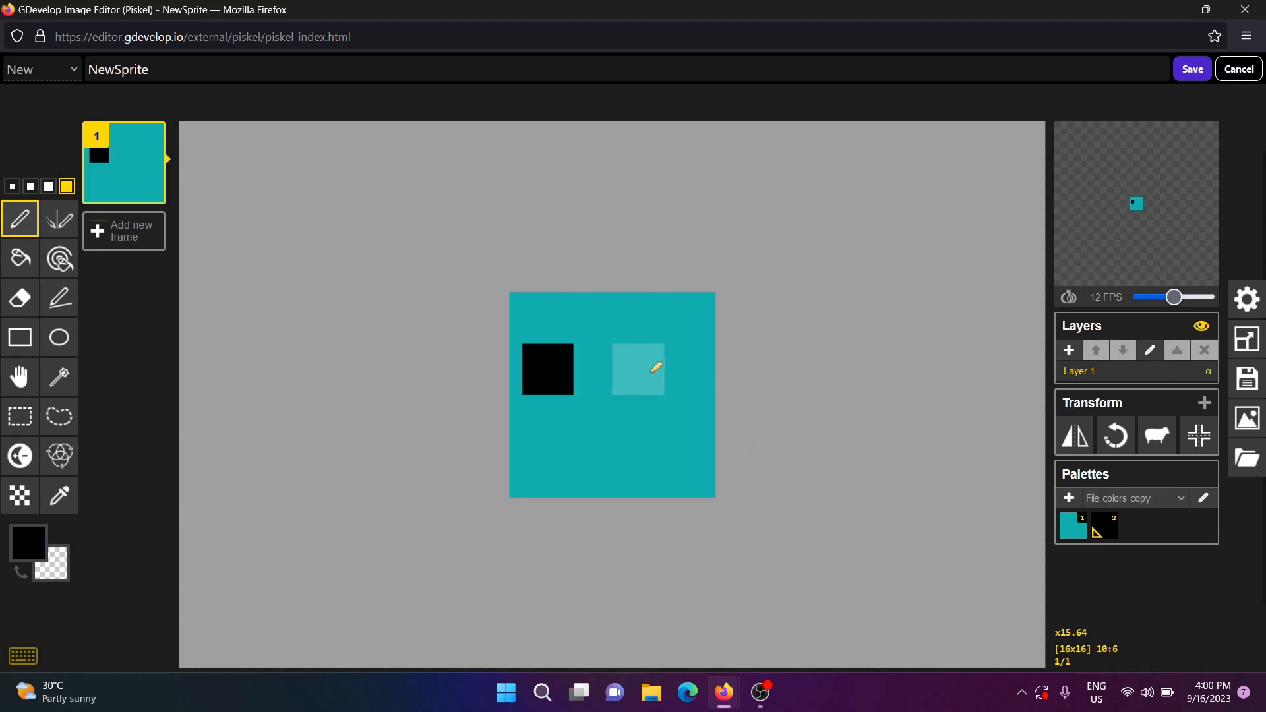
{"action": "left_click", "coordinate": [690, 377]}
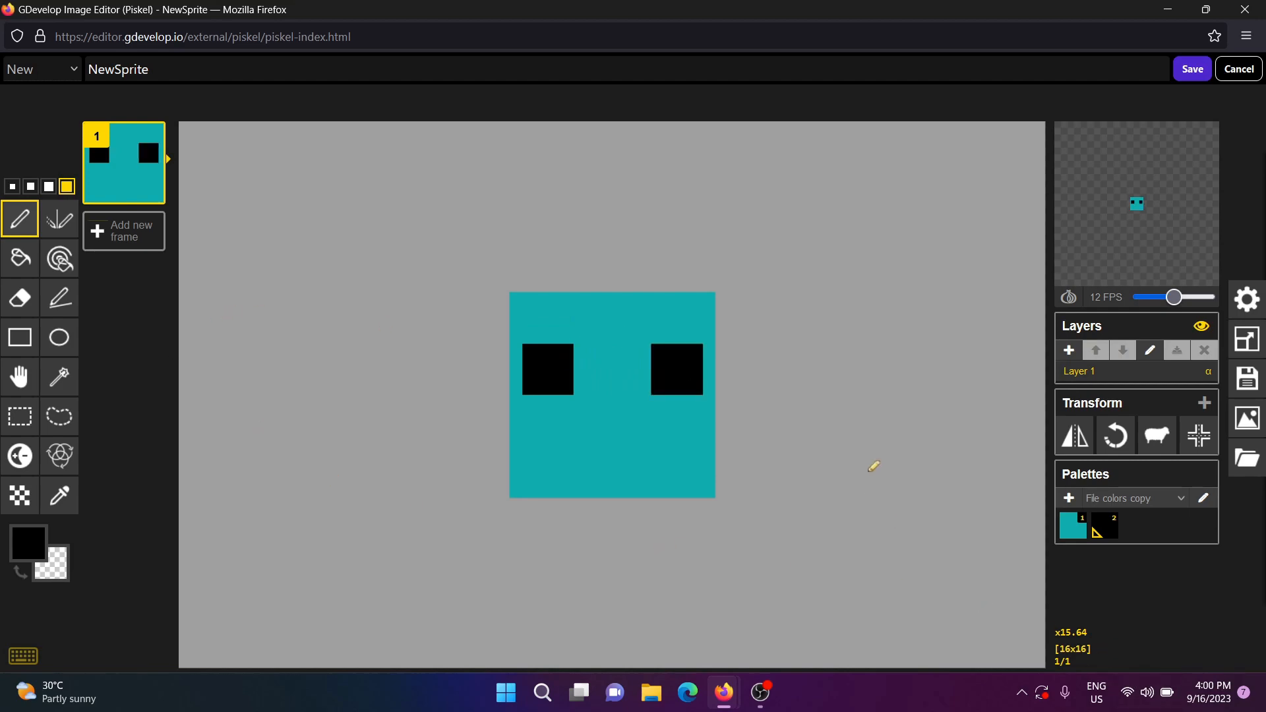
{"action": "left_click", "coordinate": [1178, 74]}
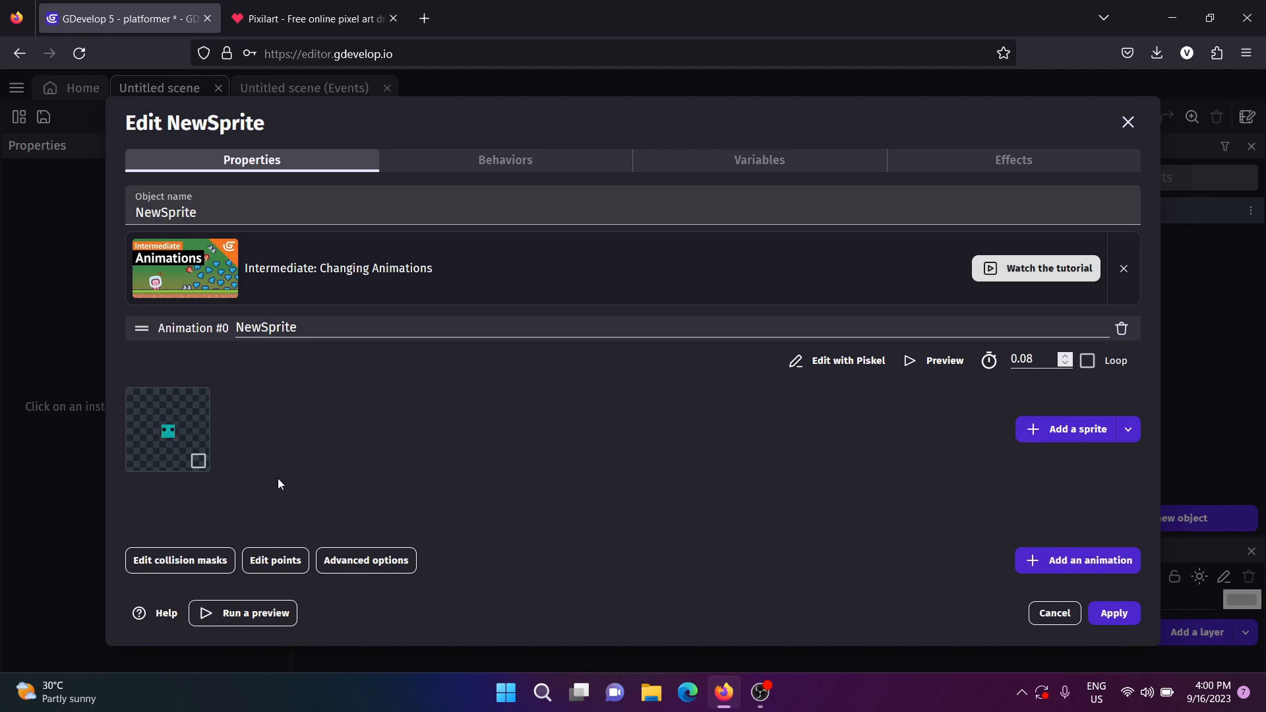
Apply the sprite edits and place one instance near the scene's left edge at about 70, 383.
{"action": "left_click", "coordinate": [1119, 613]}
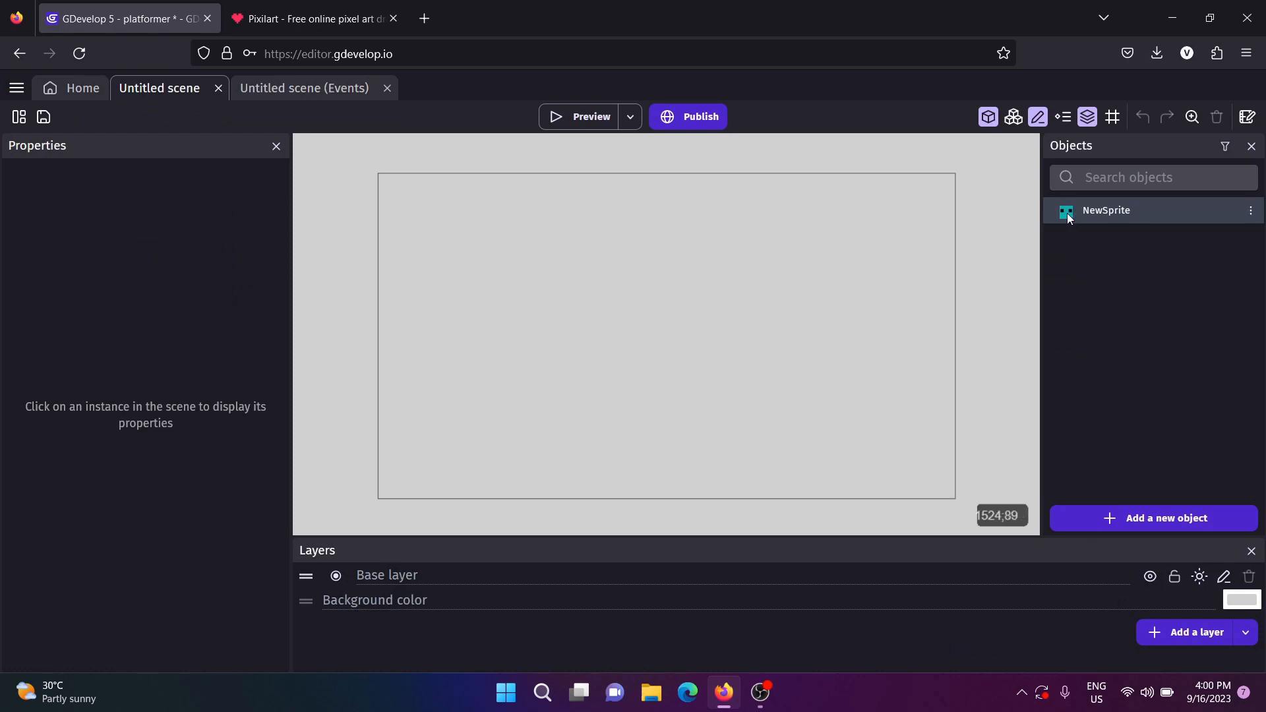
{"action": "left_click_drag", "start_coordinate": [1068, 218], "coordinate": [948, 234]}
{"action": "left_click_drag", "start_coordinate": [430, 342], "coordinate": [410, 346]}
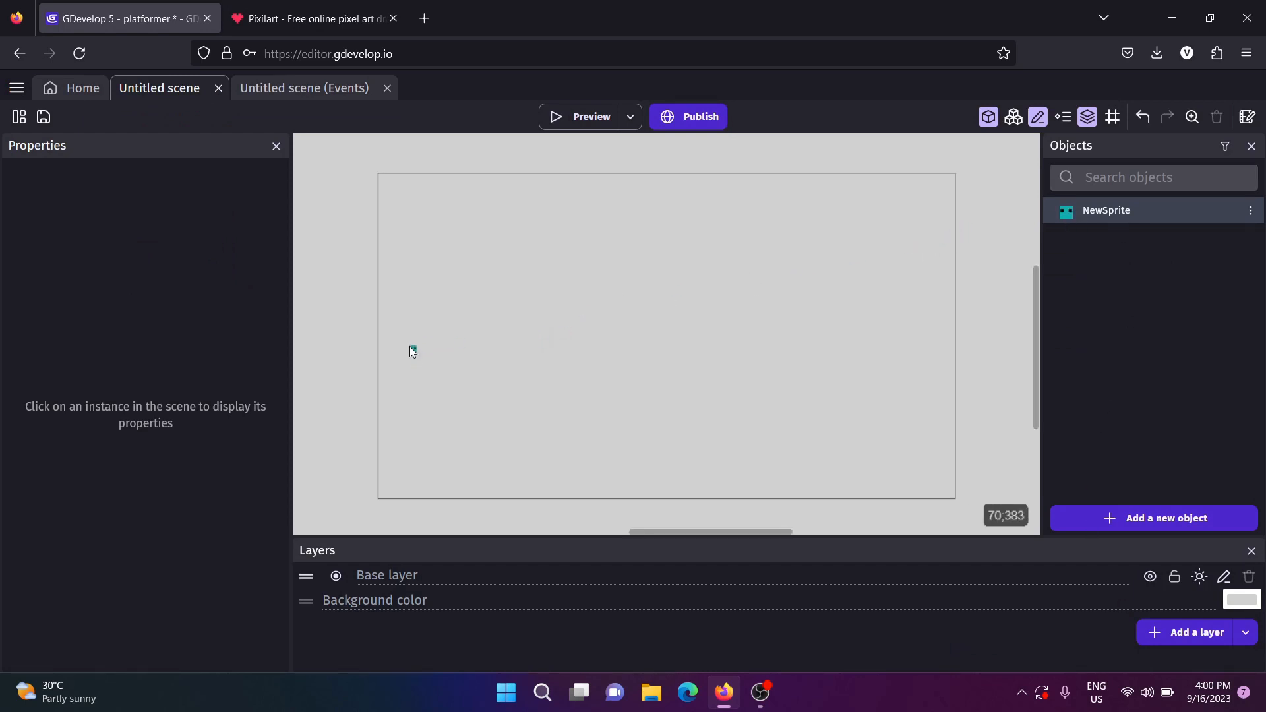
Preview the game to check how the character behaves, dismissing the login notice, and close the preview.
{"action": "left_click", "coordinate": [584, 120]}
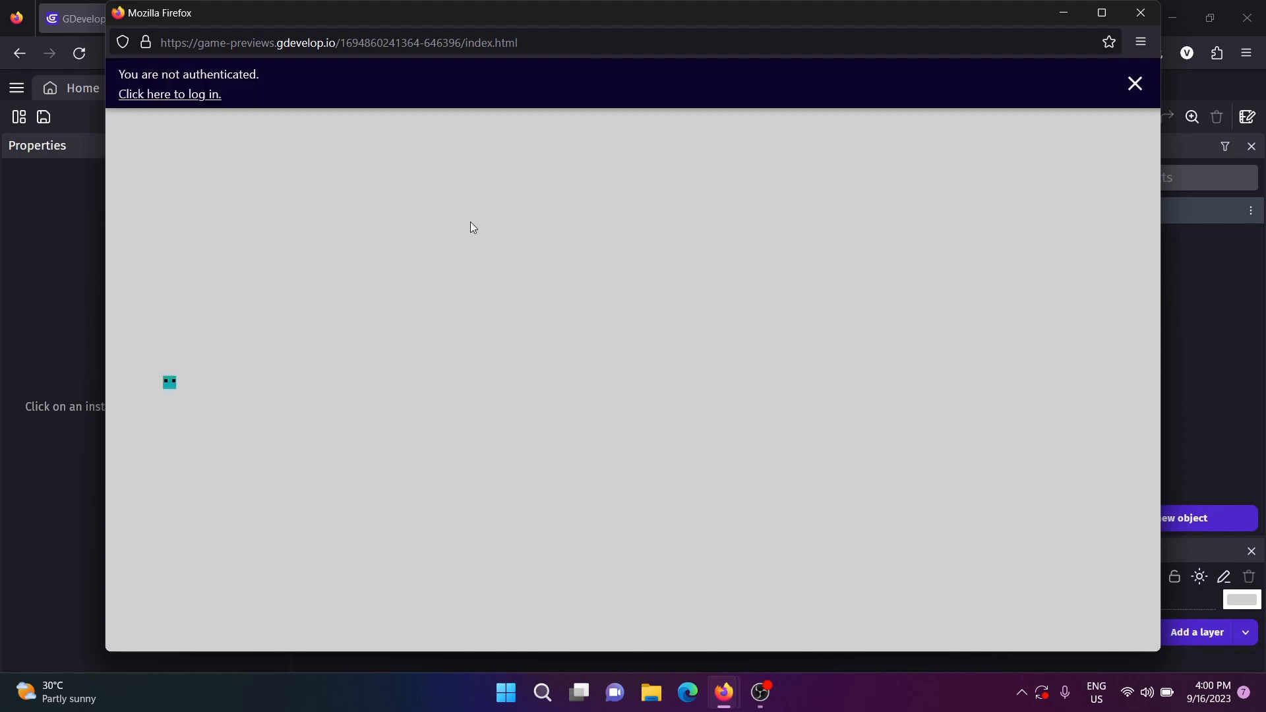
{"action": "left_click", "coordinate": [1136, 90]}
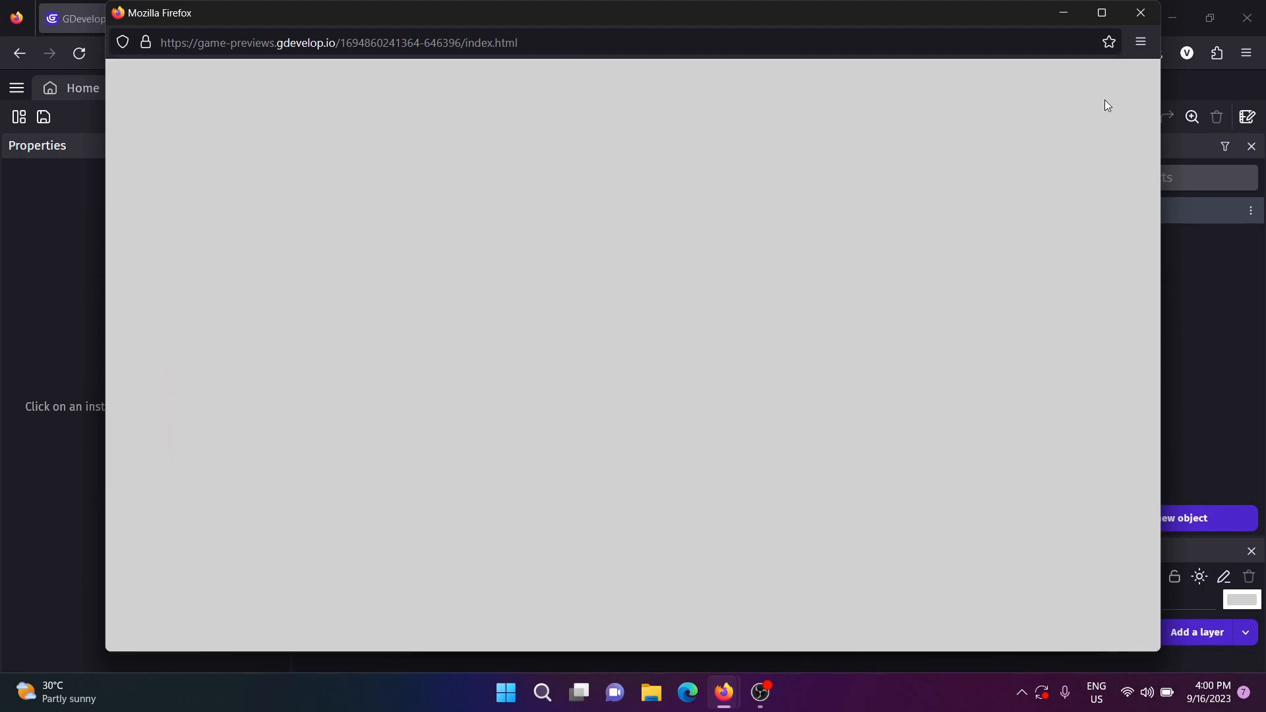
{"action": "left_click", "coordinate": [1139, 12]}
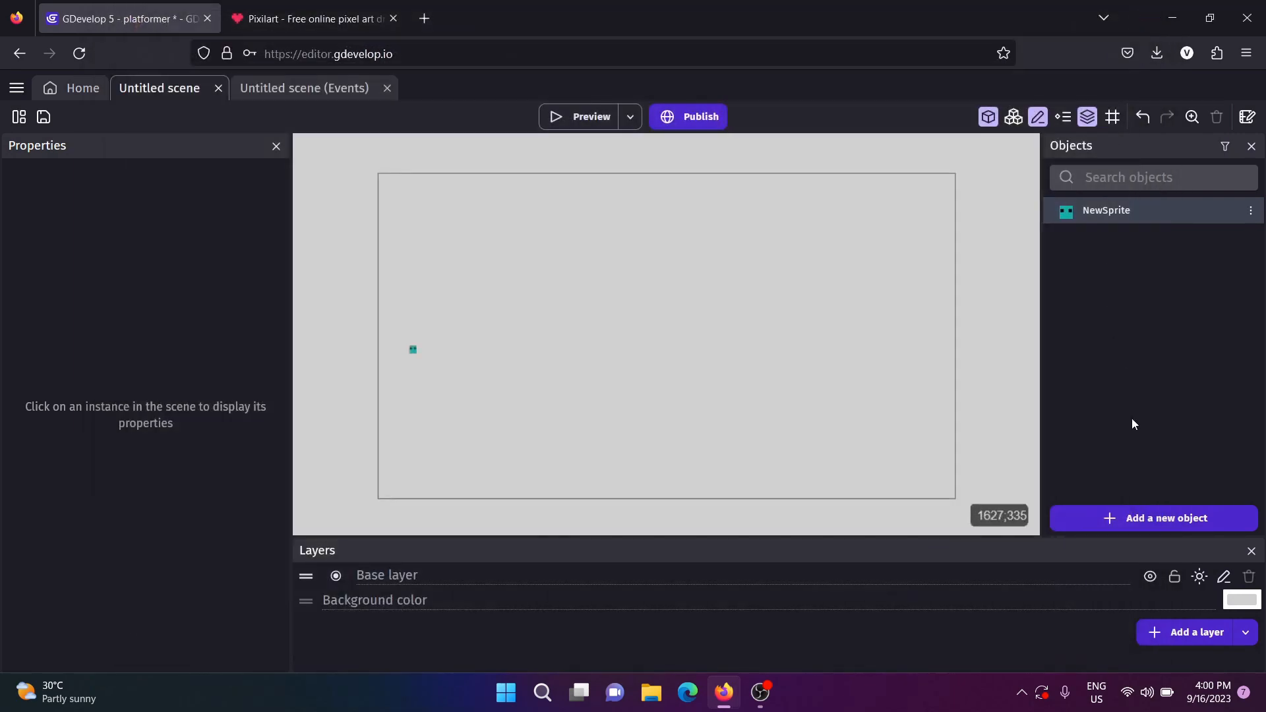
{"action": "left_click", "coordinate": [1137, 519]}
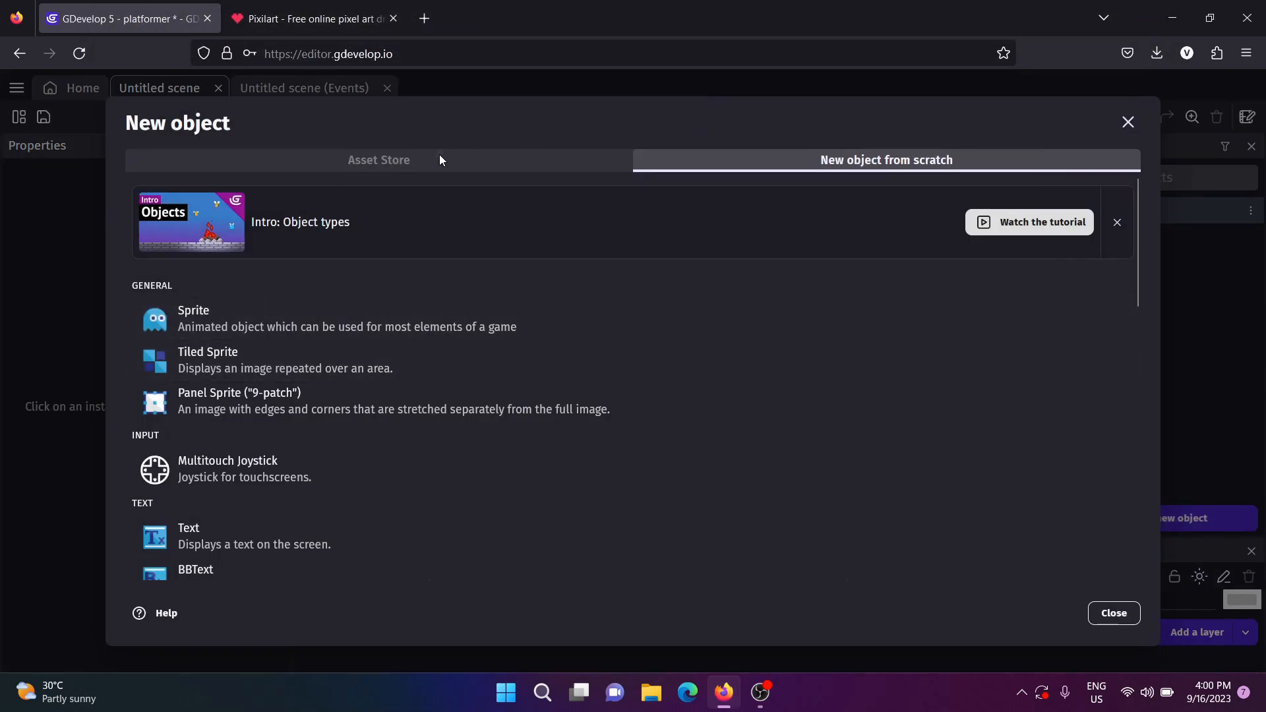
{"action": "left_click", "coordinate": [440, 159]}
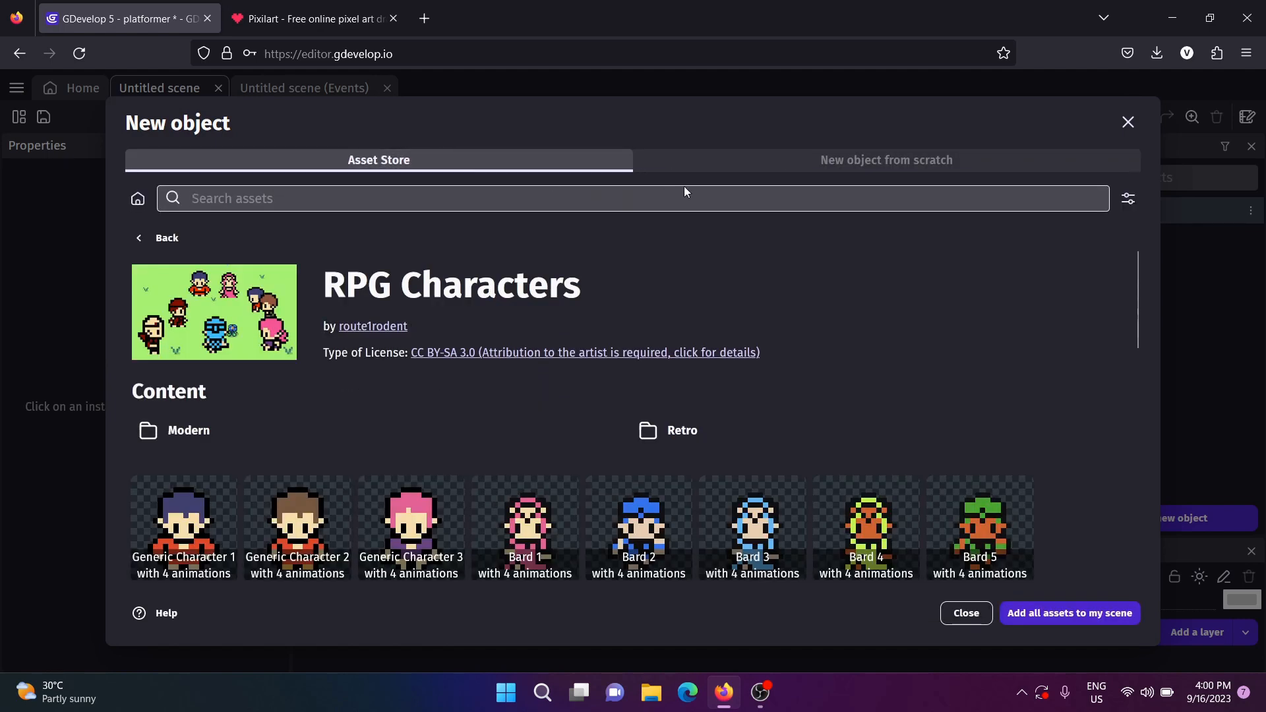
{"action": "left_click", "coordinate": [738, 159]}
{"action": "scroll", "coordinate": [340, 377], "scroll_direction": "down", "scroll_amount": 2}
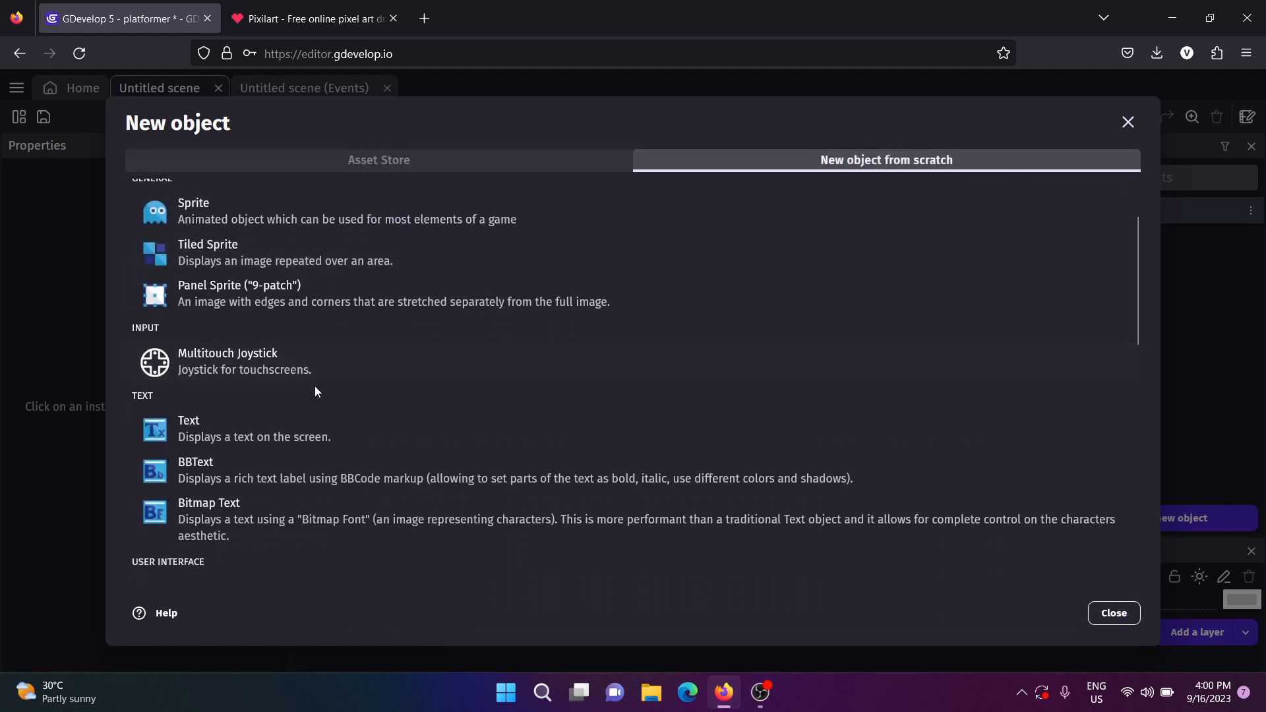
{"action": "scroll", "coordinate": [225, 267], "scroll_direction": "up", "scroll_amount": 1}
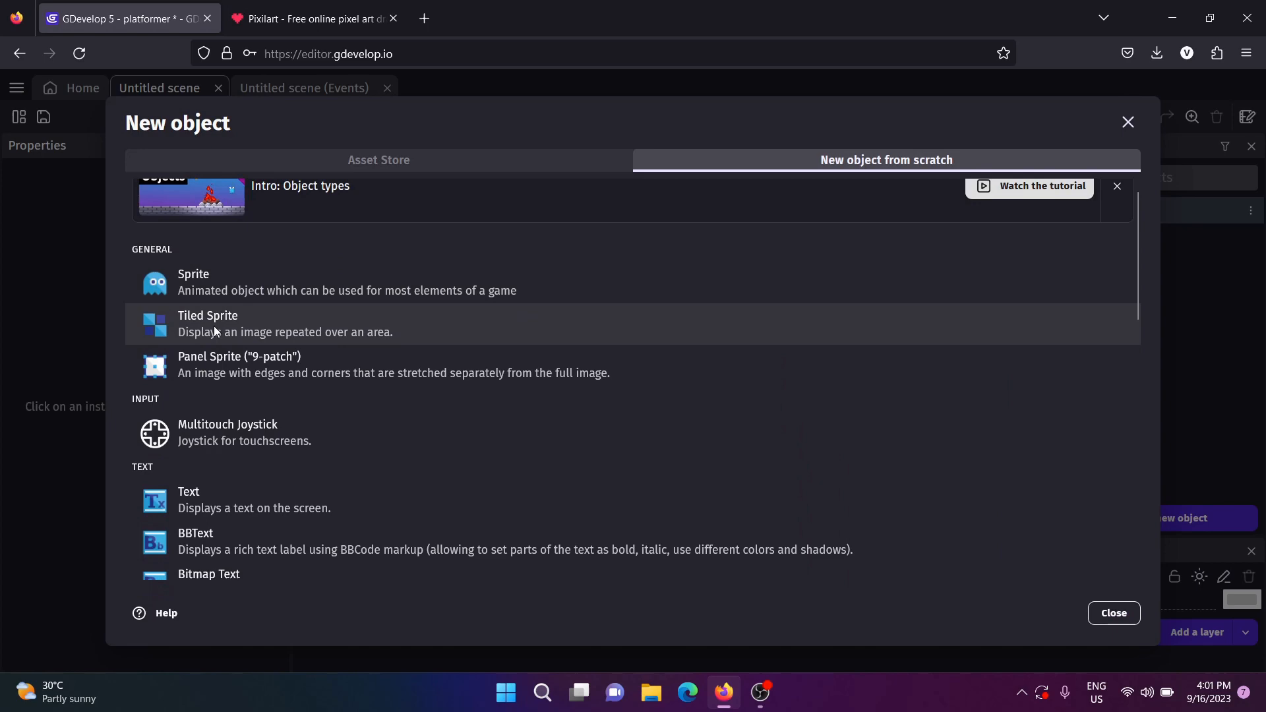
{"action": "left_click", "coordinate": [239, 288]}
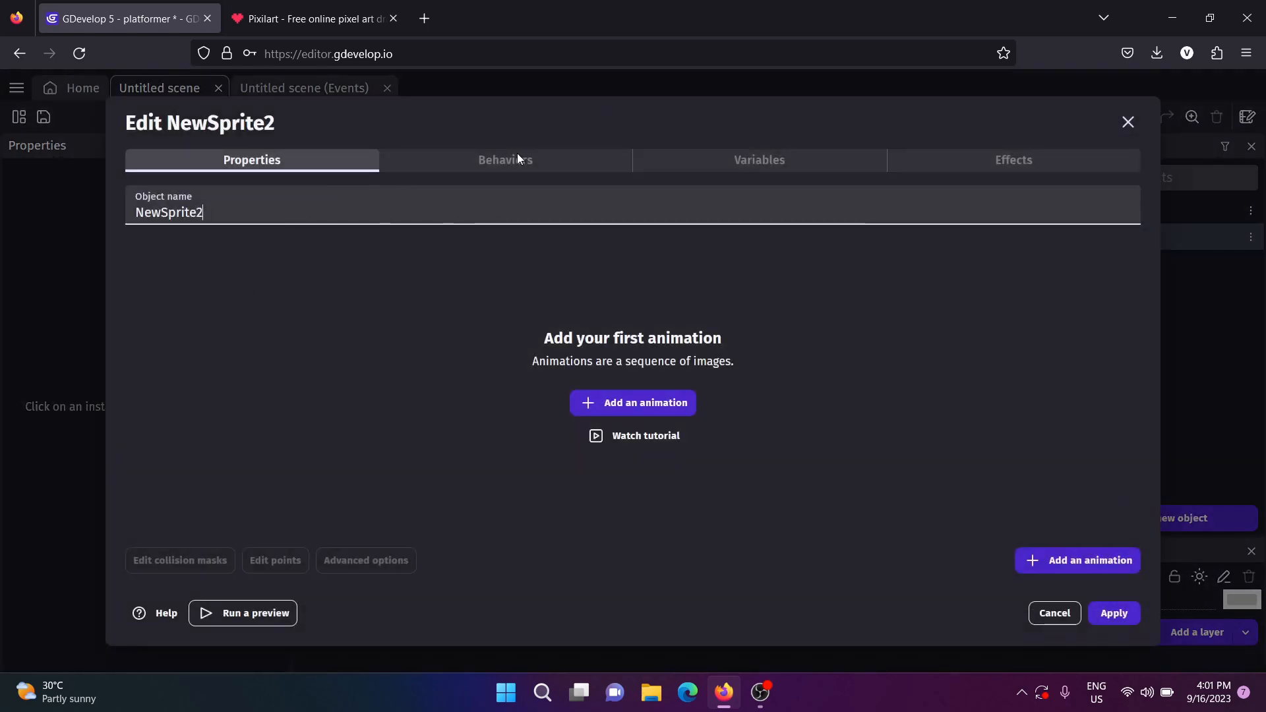
{"action": "left_click", "coordinate": [1055, 614]}
{"action": "left_click", "coordinate": [1166, 520]}
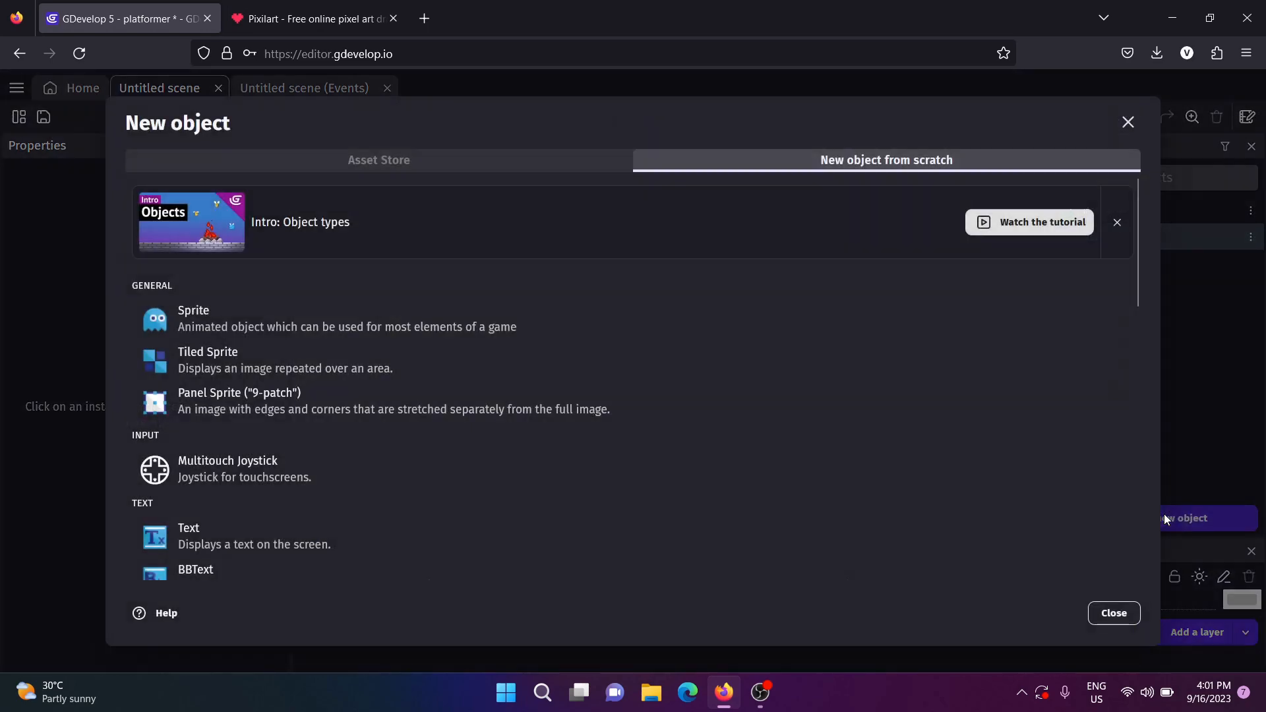
{"action": "left_click", "coordinate": [1128, 122]}
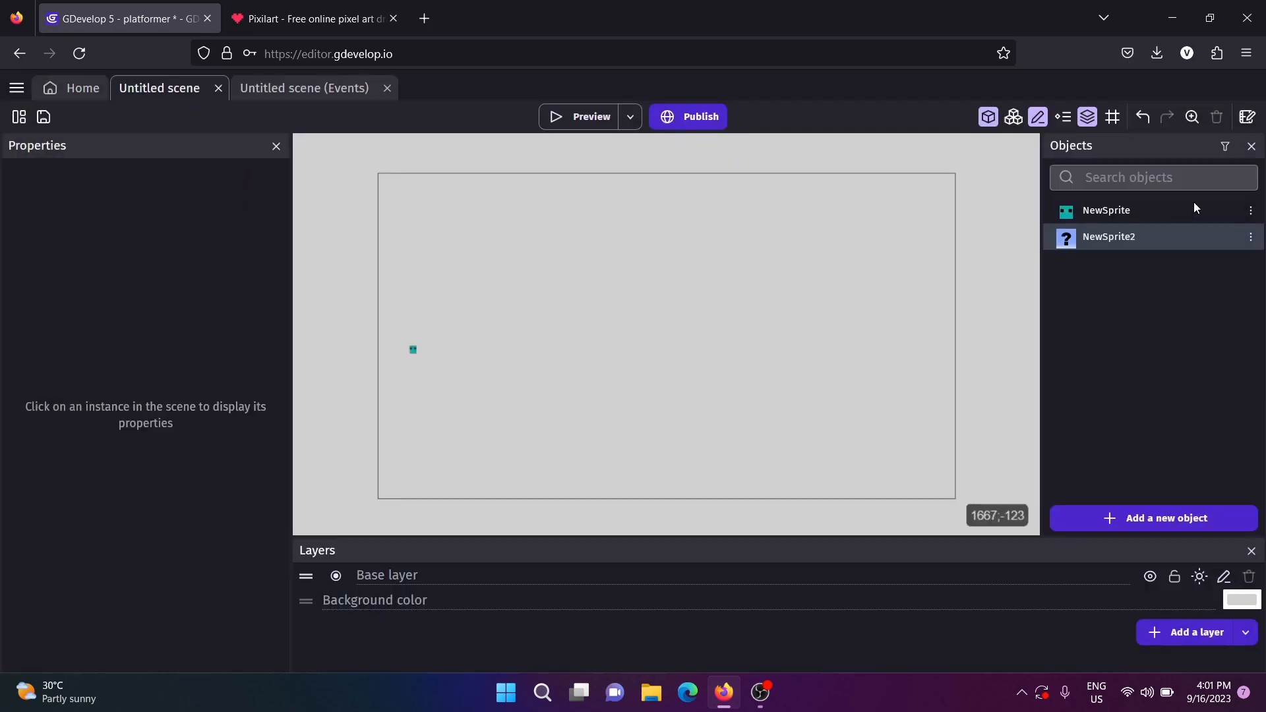
Delete the empty NewSprite2 object and remove all references to it in groups and events.
{"action": "left_click", "coordinate": [1250, 237]}
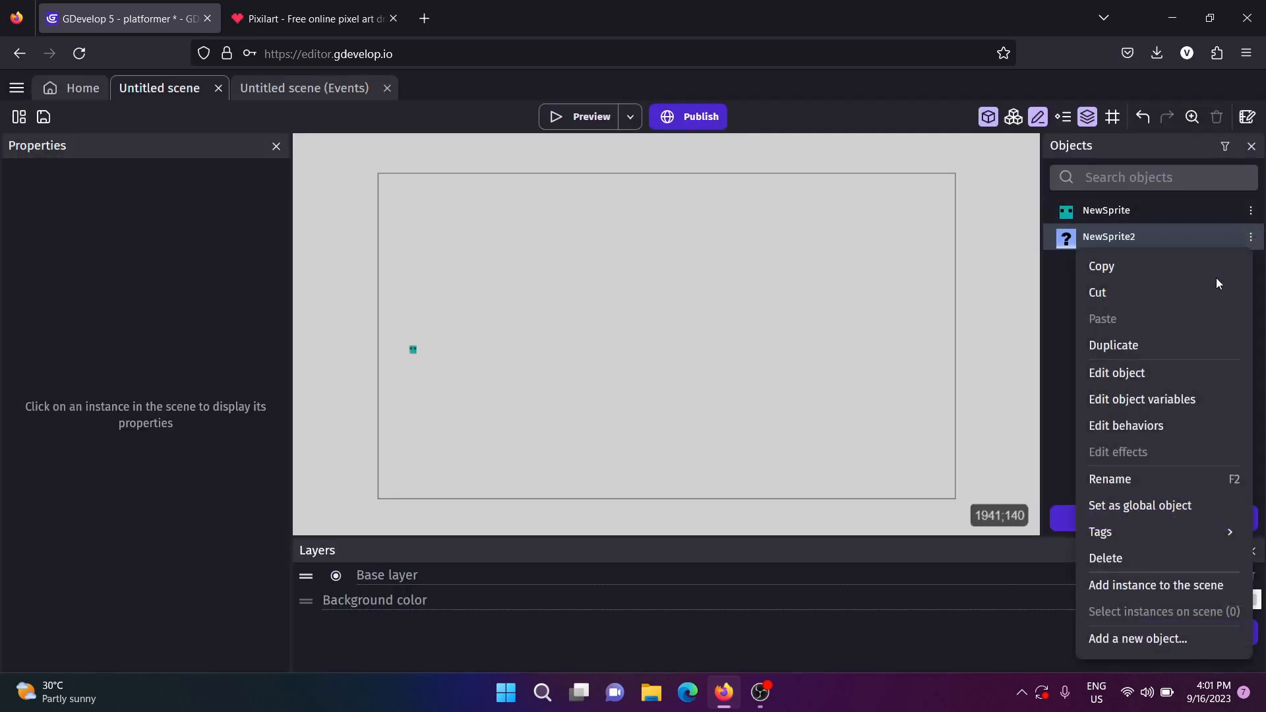
{"action": "left_click", "coordinate": [1135, 561]}
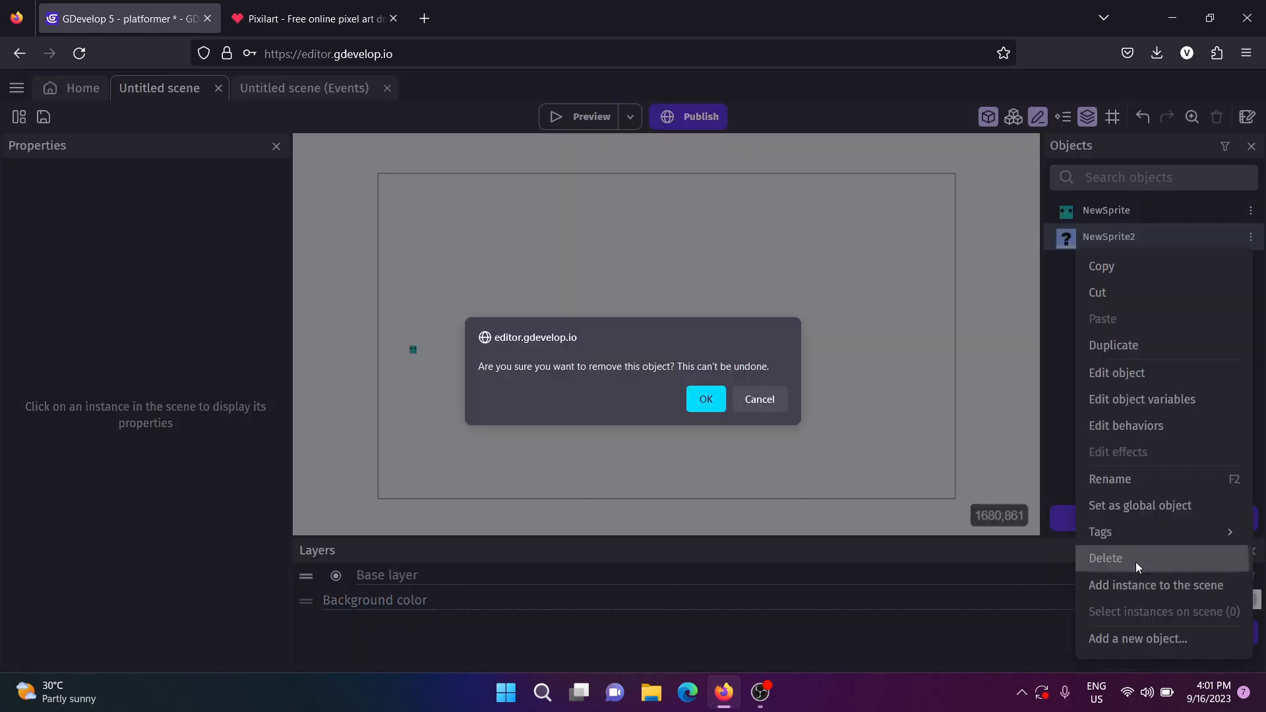
{"action": "left_click", "coordinate": [702, 398]}
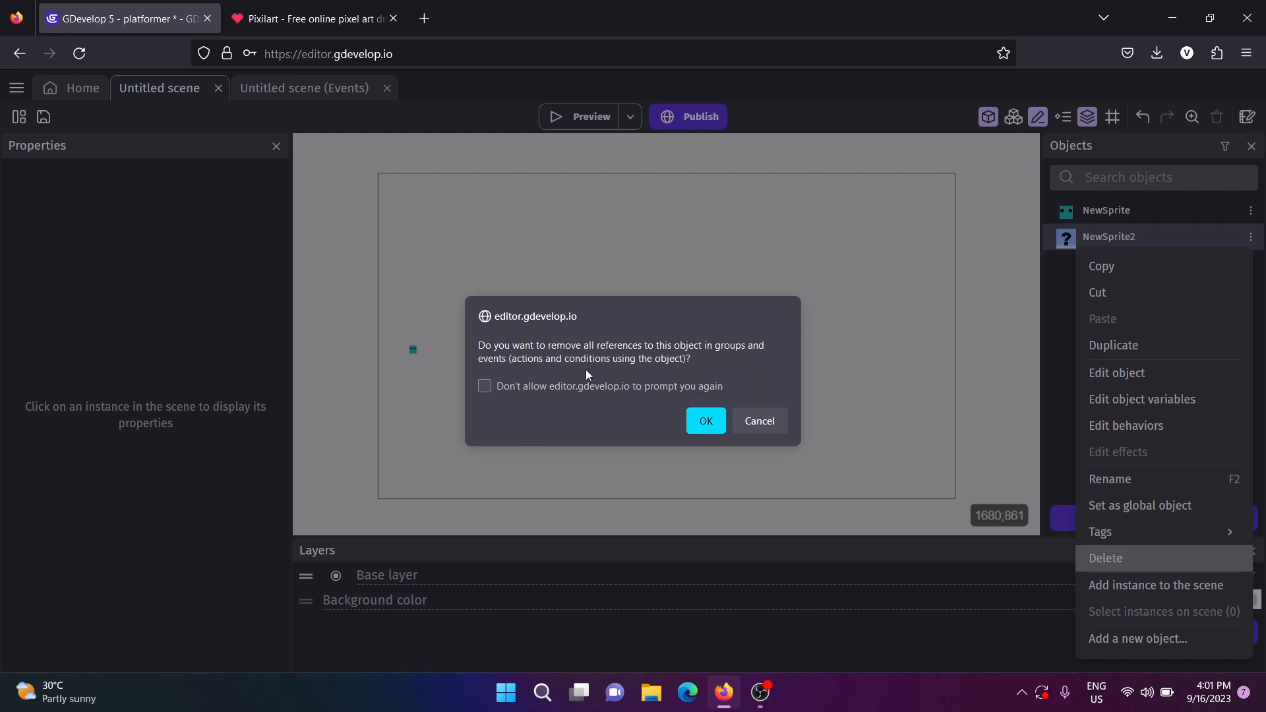
{"action": "left_click", "coordinate": [706, 421]}
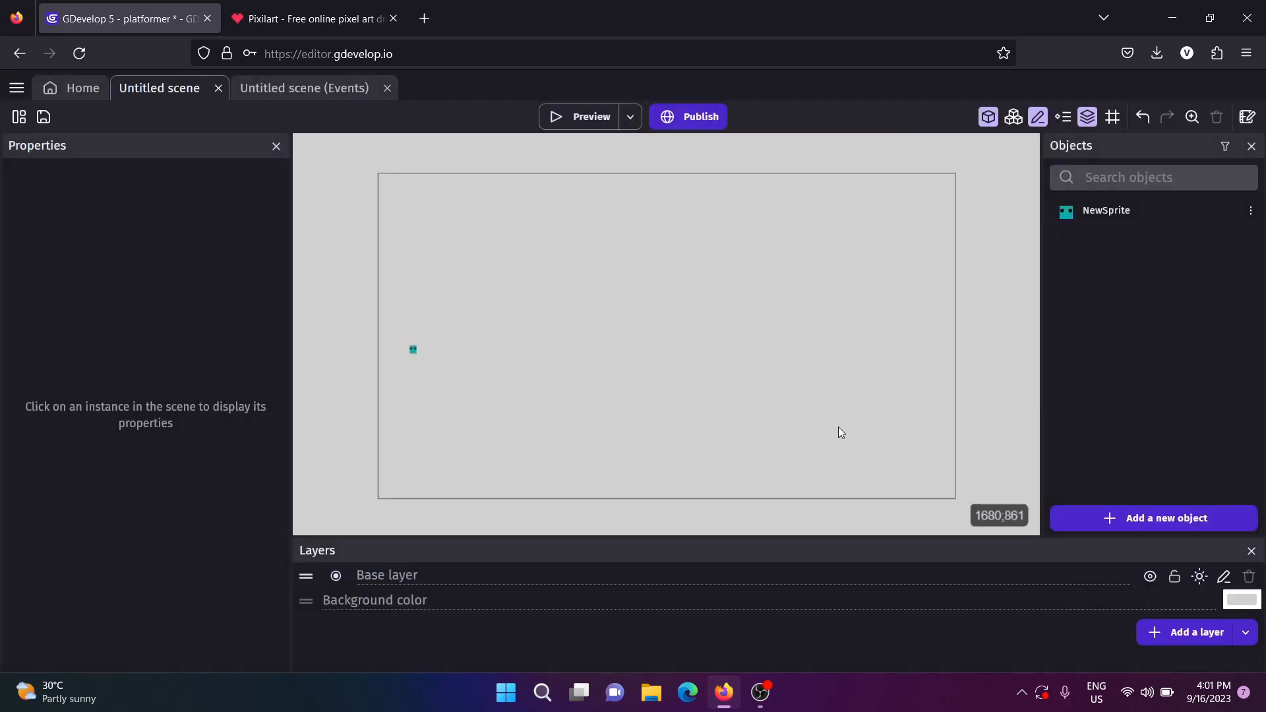
Browse the asset store's Characters packs for artwork that could suit the platformer.
{"action": "left_click", "coordinate": [1185, 522]}
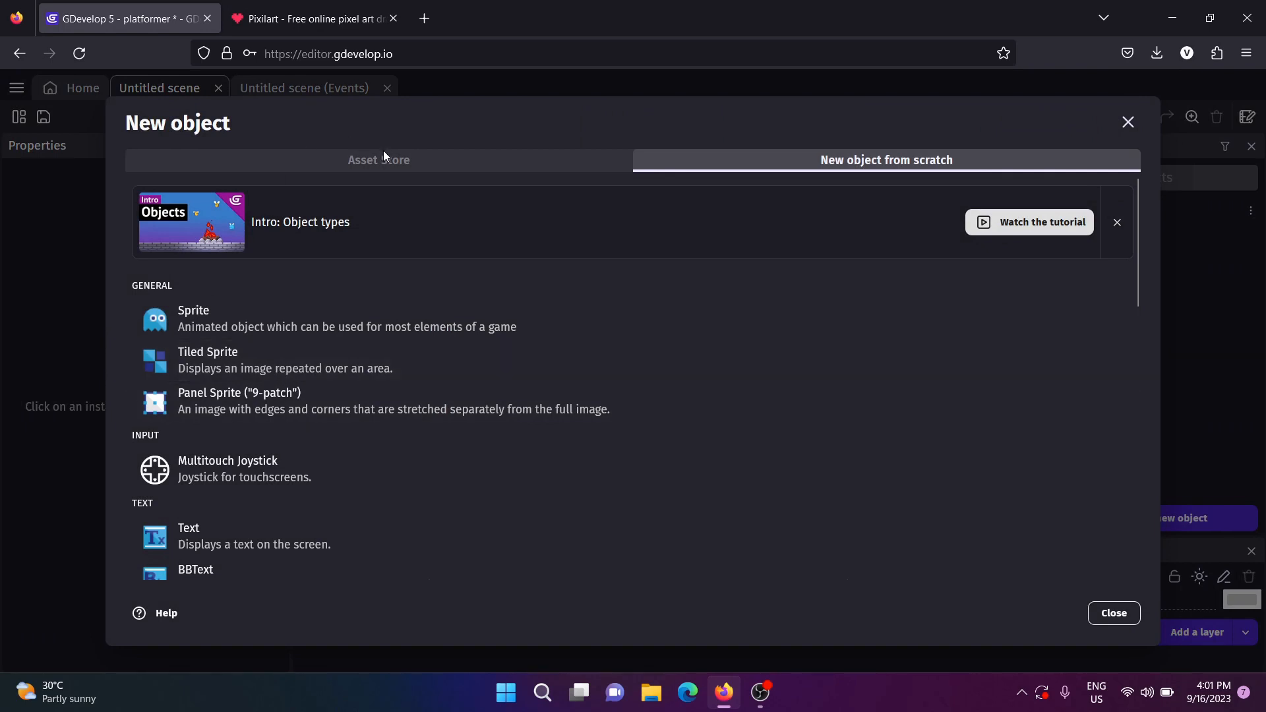
{"action": "left_click", "coordinate": [389, 169]}
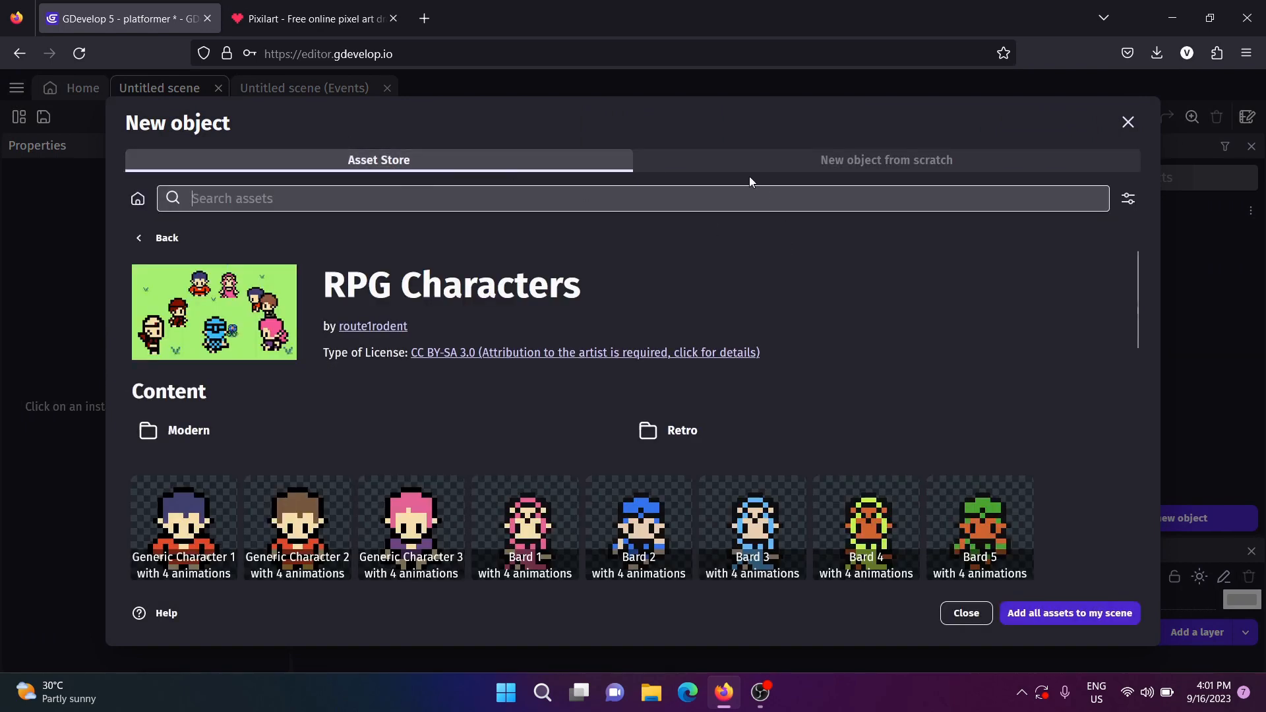
{"action": "left_click", "coordinate": [147, 239]}
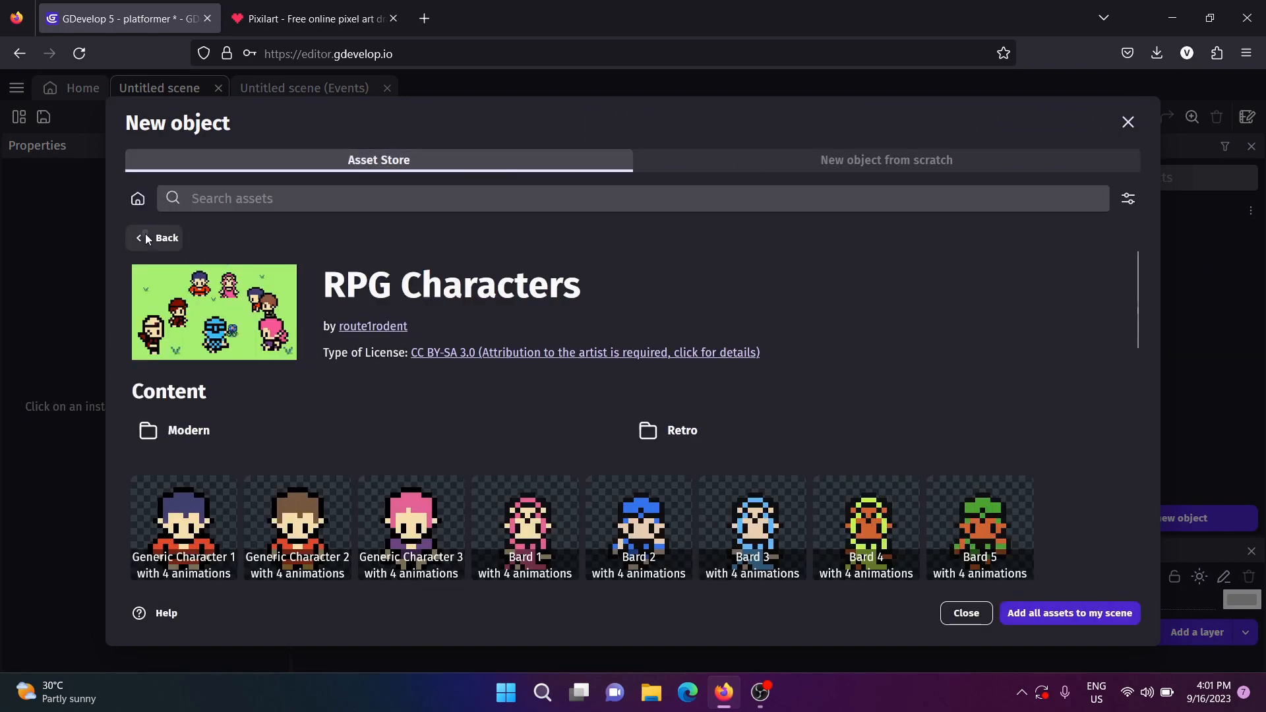
{"action": "scroll", "coordinate": [828, 384], "scroll_direction": "down", "scroll_amount": 1}
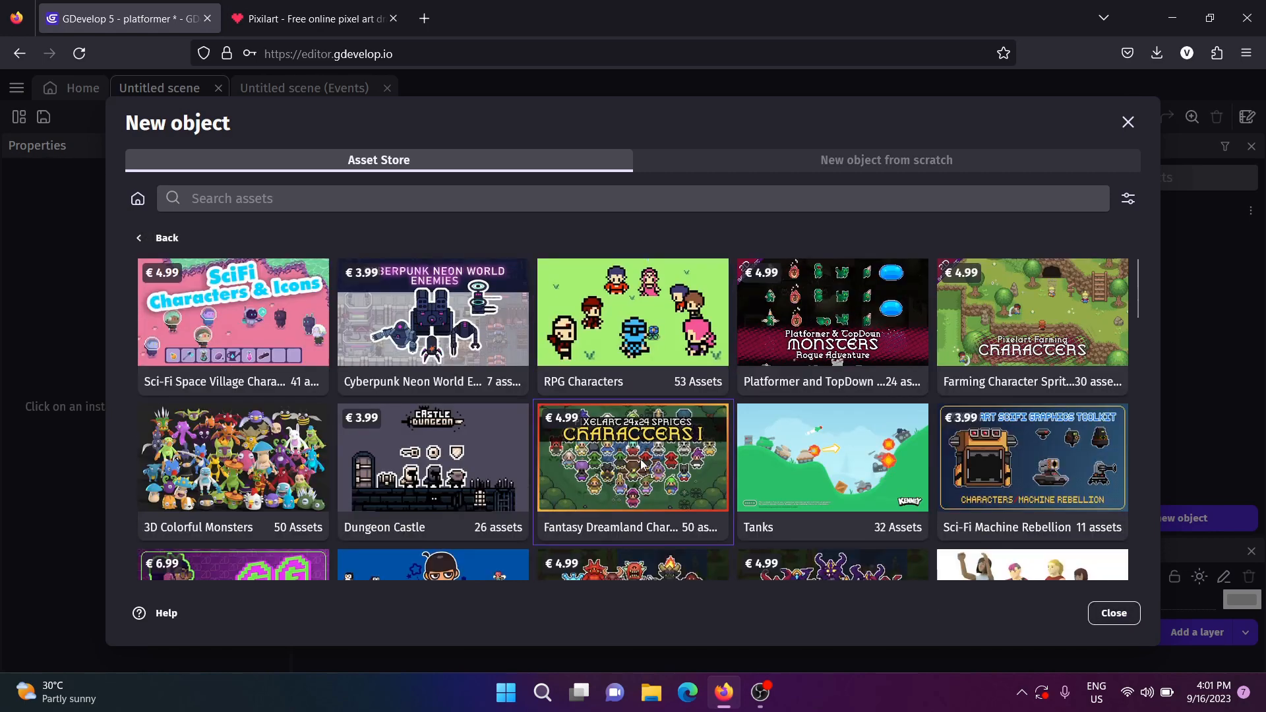
{"action": "scroll", "coordinate": [708, 480], "scroll_direction": "down", "scroll_amount": 3}
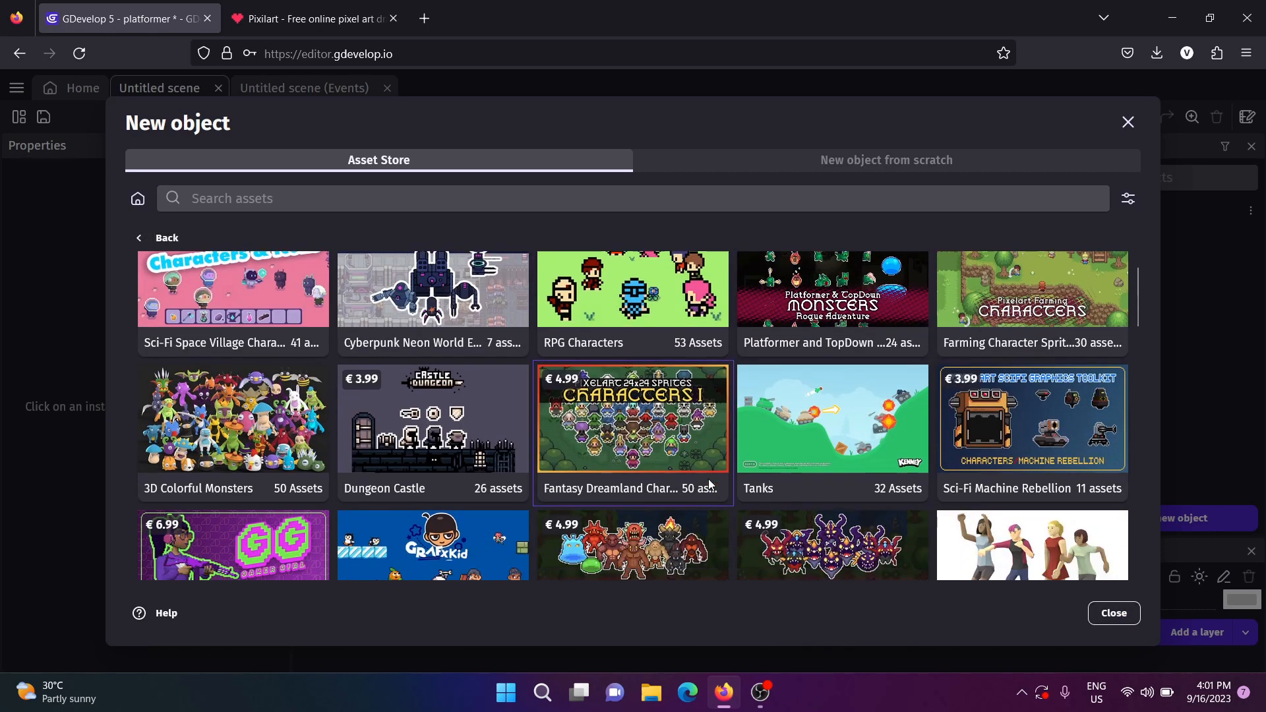
{"action": "scroll", "coordinate": [709, 479], "scroll_direction": "up", "scroll_amount": 1}
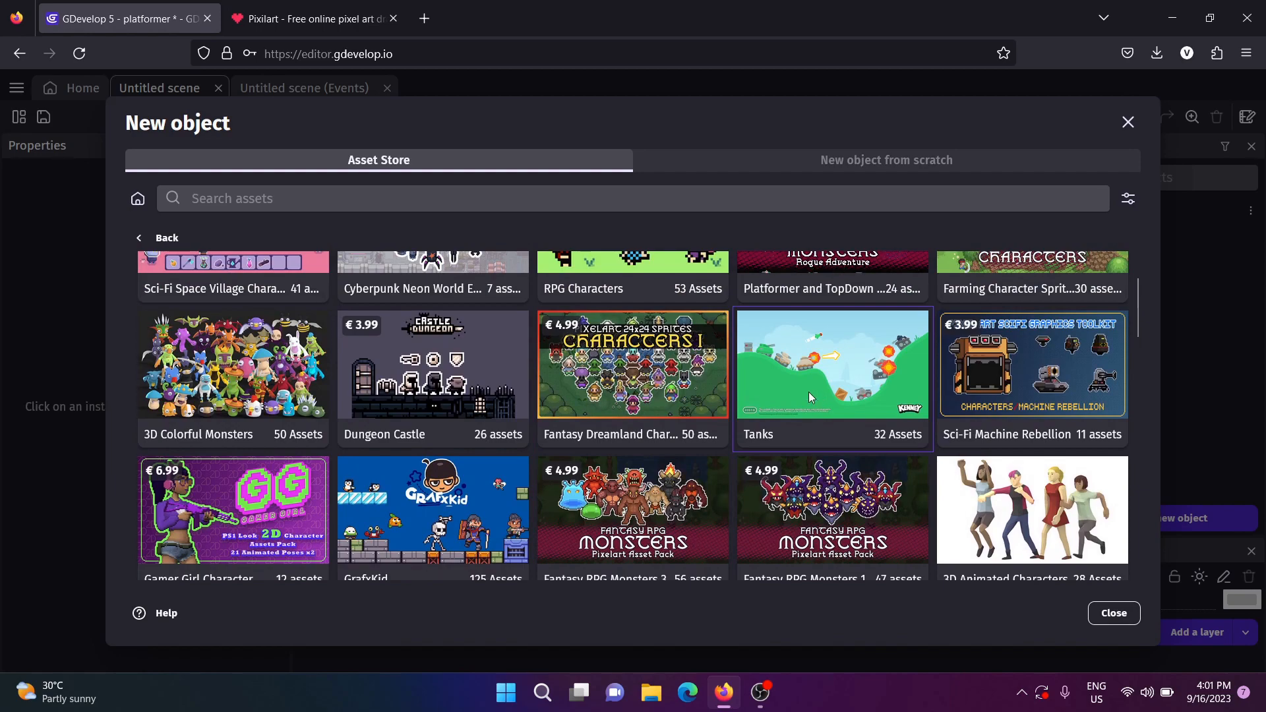
{"action": "scroll", "coordinate": [758, 498], "scroll_direction": "down", "scroll_amount": 3}
{"action": "scroll", "coordinate": [961, 444], "scroll_direction": "down", "scroll_amount": 5}
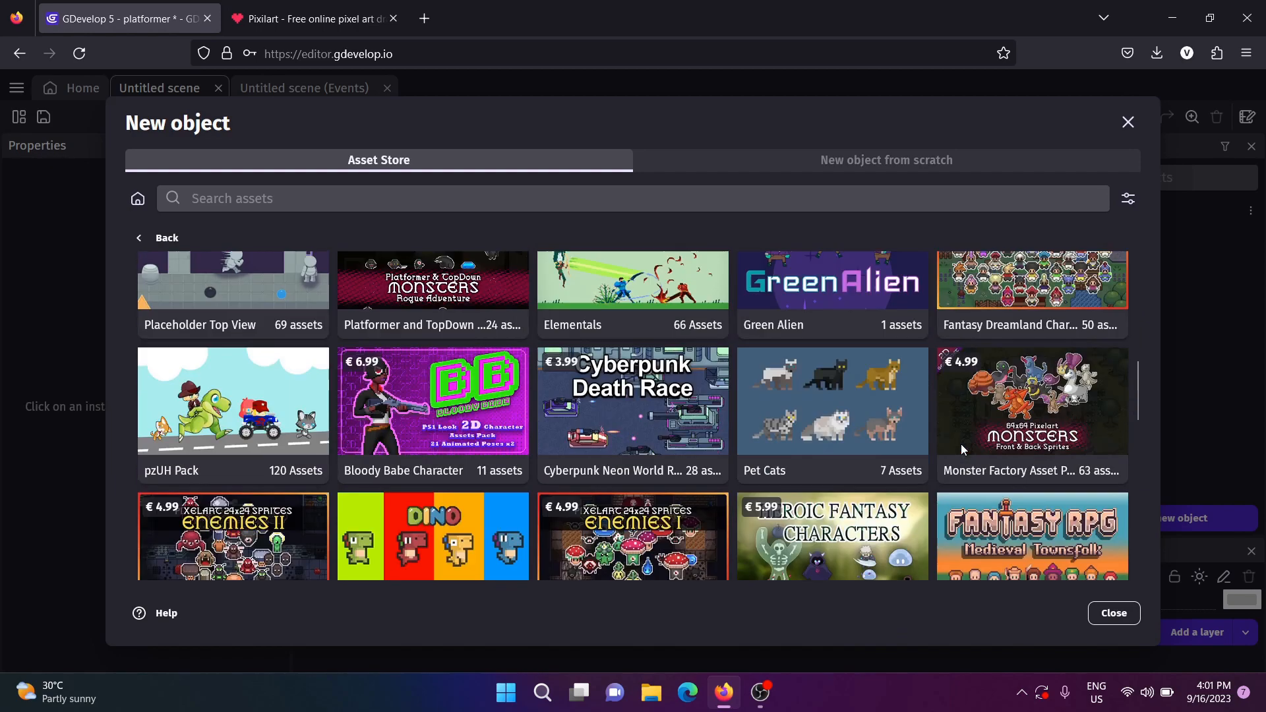
{"action": "scroll", "coordinate": [960, 445], "scroll_direction": "up", "scroll_amount": 10}
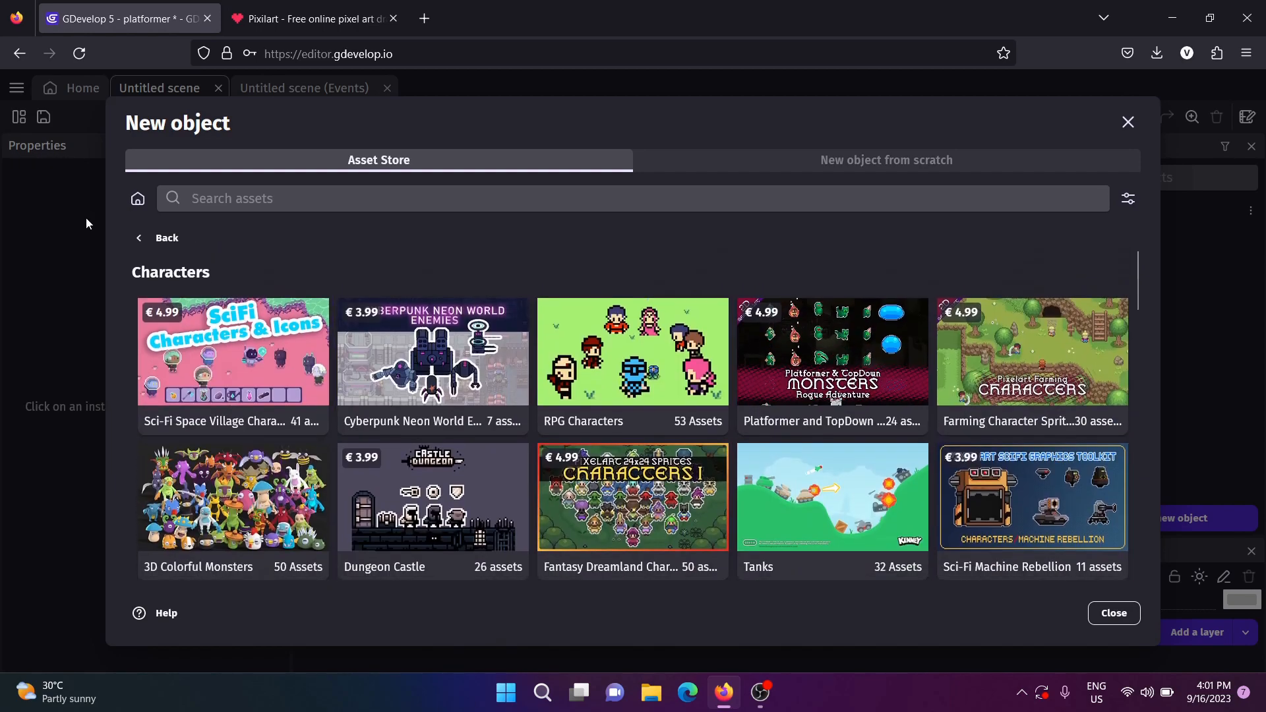
Browse the asset store's Props packs for items or tilesets usable as scene objects.
{"action": "left_click", "coordinate": [151, 243]}
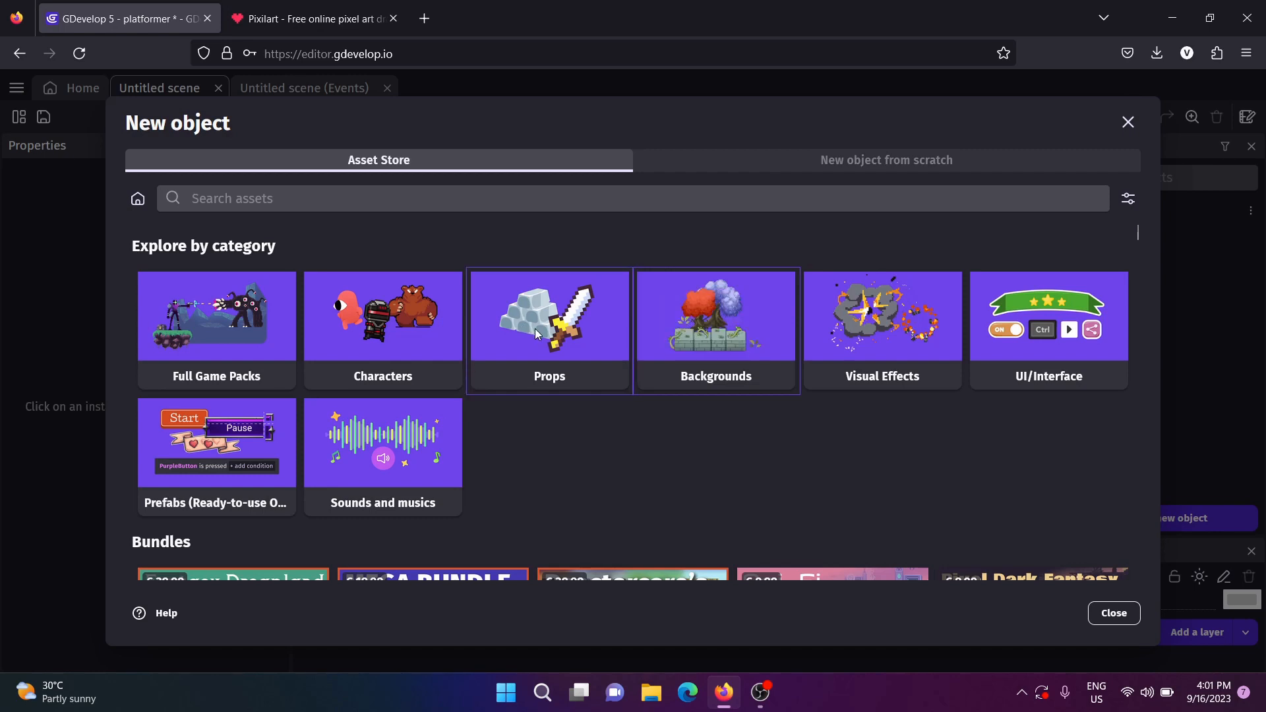
{"action": "scroll", "coordinate": [536, 333], "scroll_direction": "down", "scroll_amount": 1}
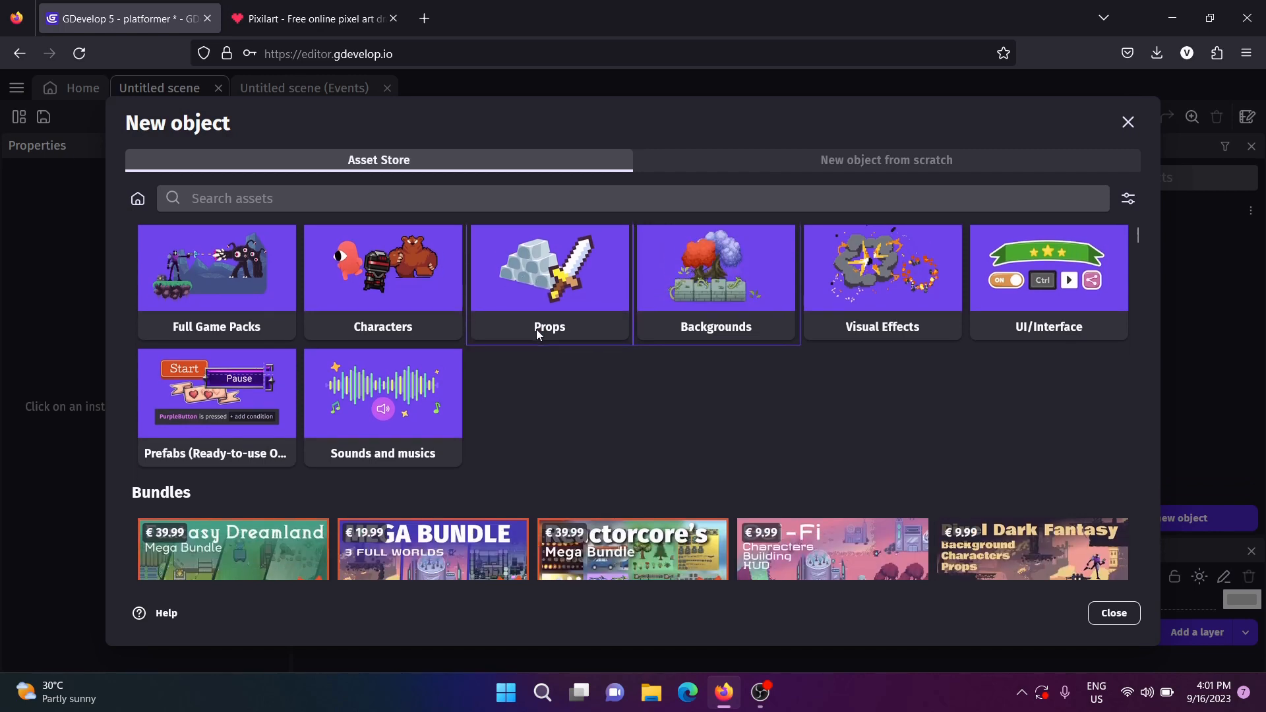
{"action": "left_click", "coordinate": [536, 300]}
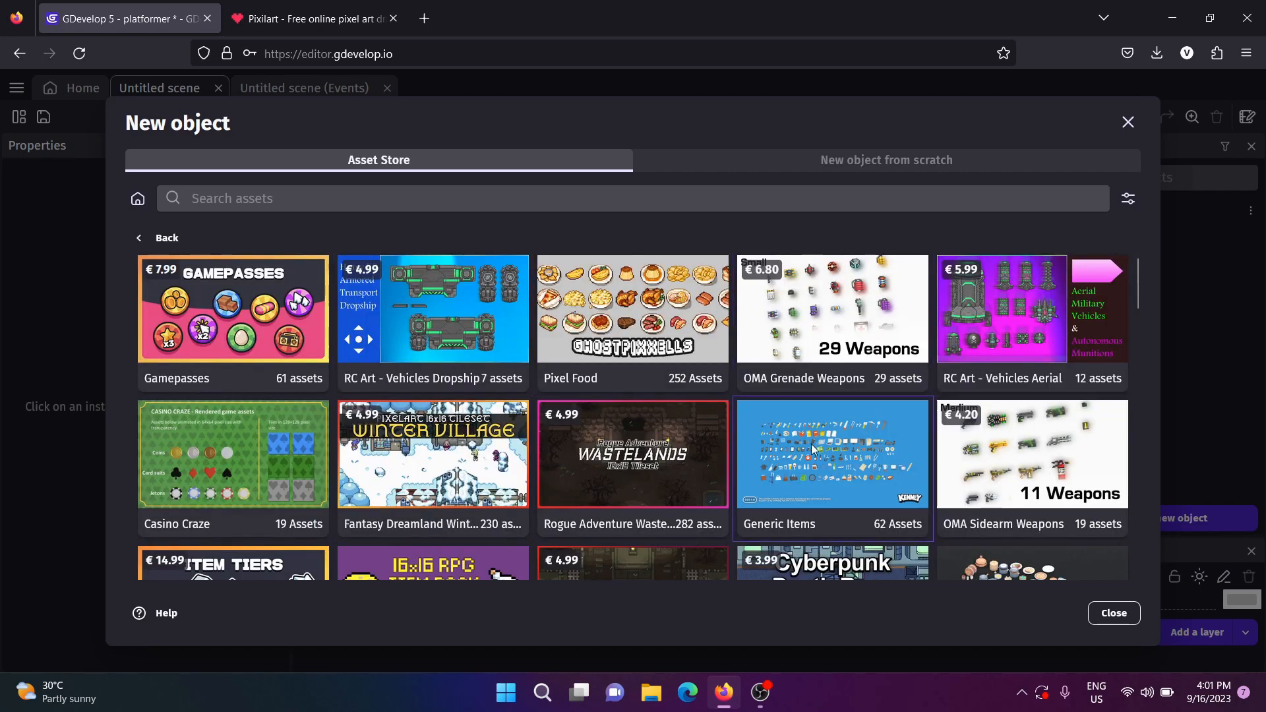
{"action": "scroll", "coordinate": [810, 445], "scroll_direction": "down", "scroll_amount": 3}
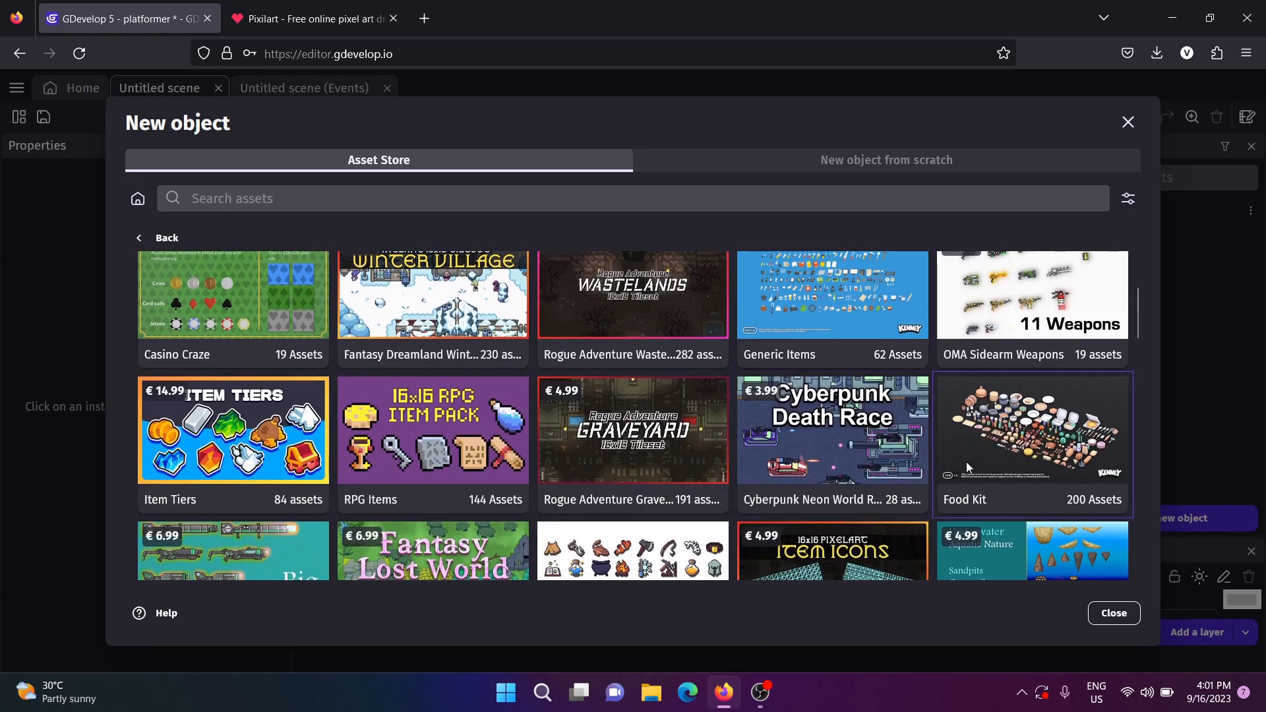
{"action": "scroll", "coordinate": [742, 534], "scroll_direction": "down", "scroll_amount": 1}
{"action": "scroll", "coordinate": [828, 445], "scroll_direction": "down", "scroll_amount": 2}
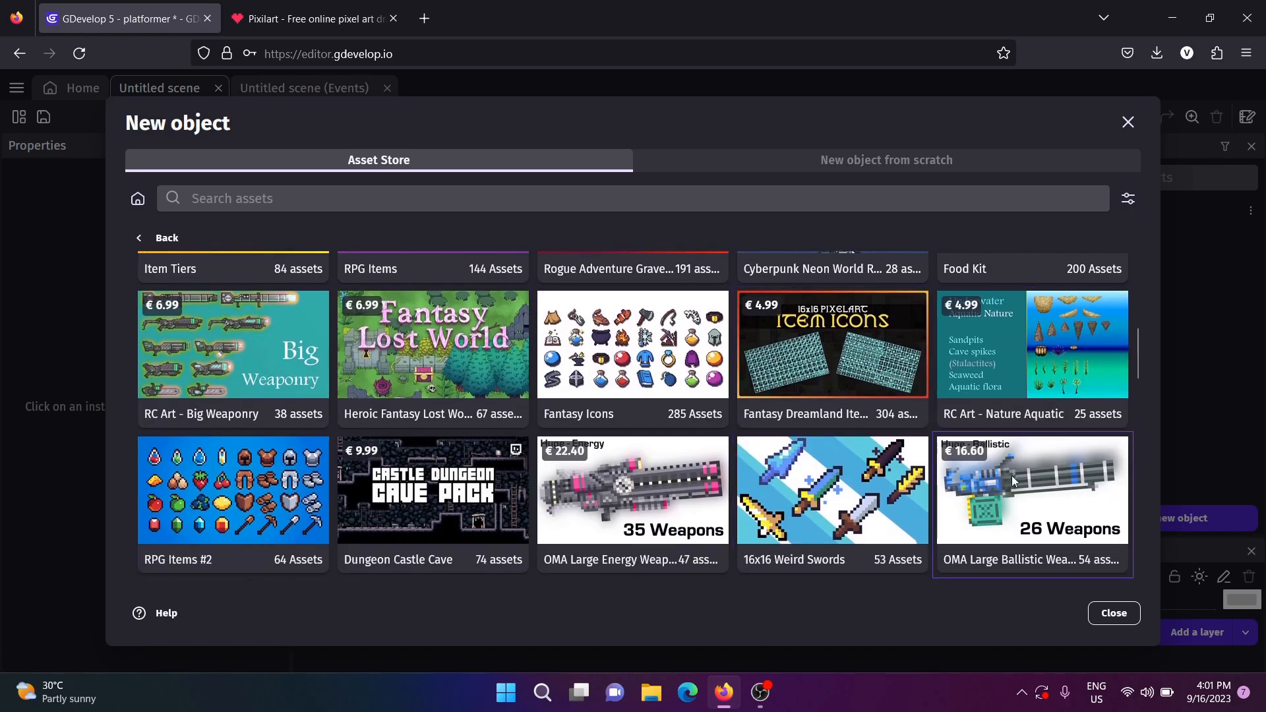
{"action": "scroll", "coordinate": [1021, 547], "scroll_direction": "down", "scroll_amount": 3}
{"action": "scroll", "coordinate": [1019, 554], "scroll_direction": "down", "scroll_amount": 3}
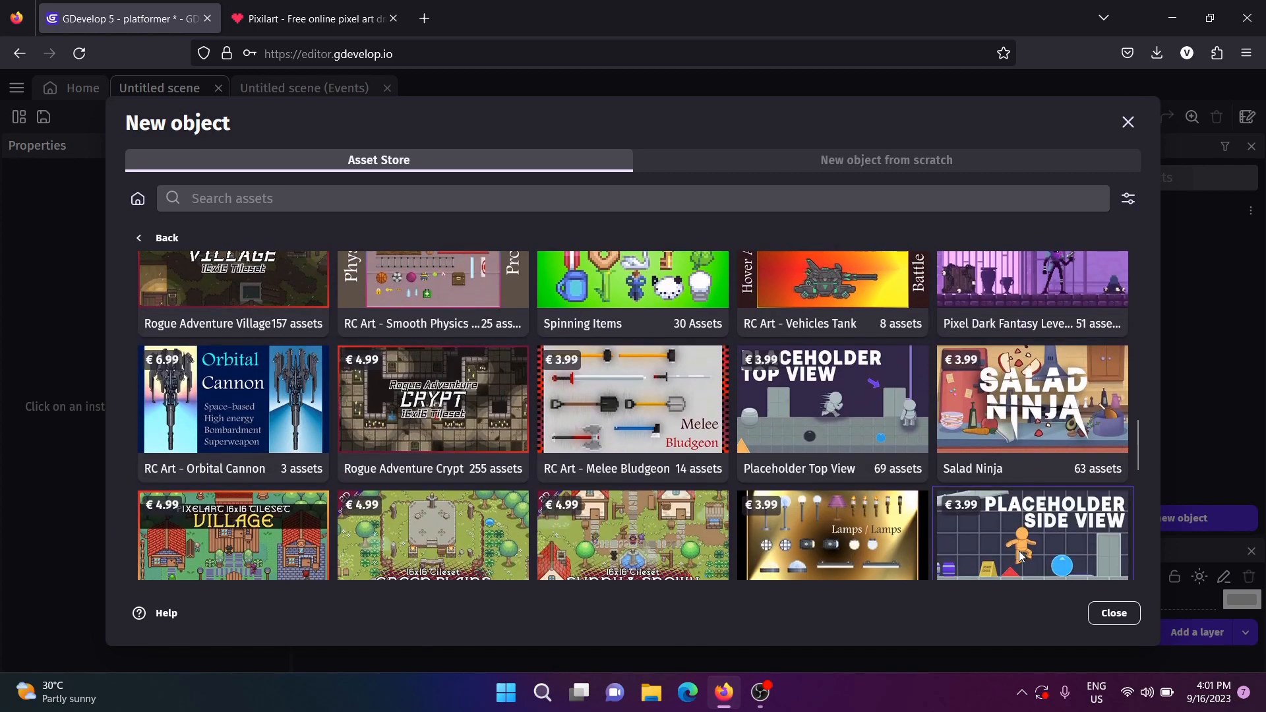
{"action": "scroll", "coordinate": [1019, 554], "scroll_direction": "down", "scroll_amount": 3}
{"action": "scroll", "coordinate": [1020, 554], "scroll_direction": "up", "scroll_amount": 2}
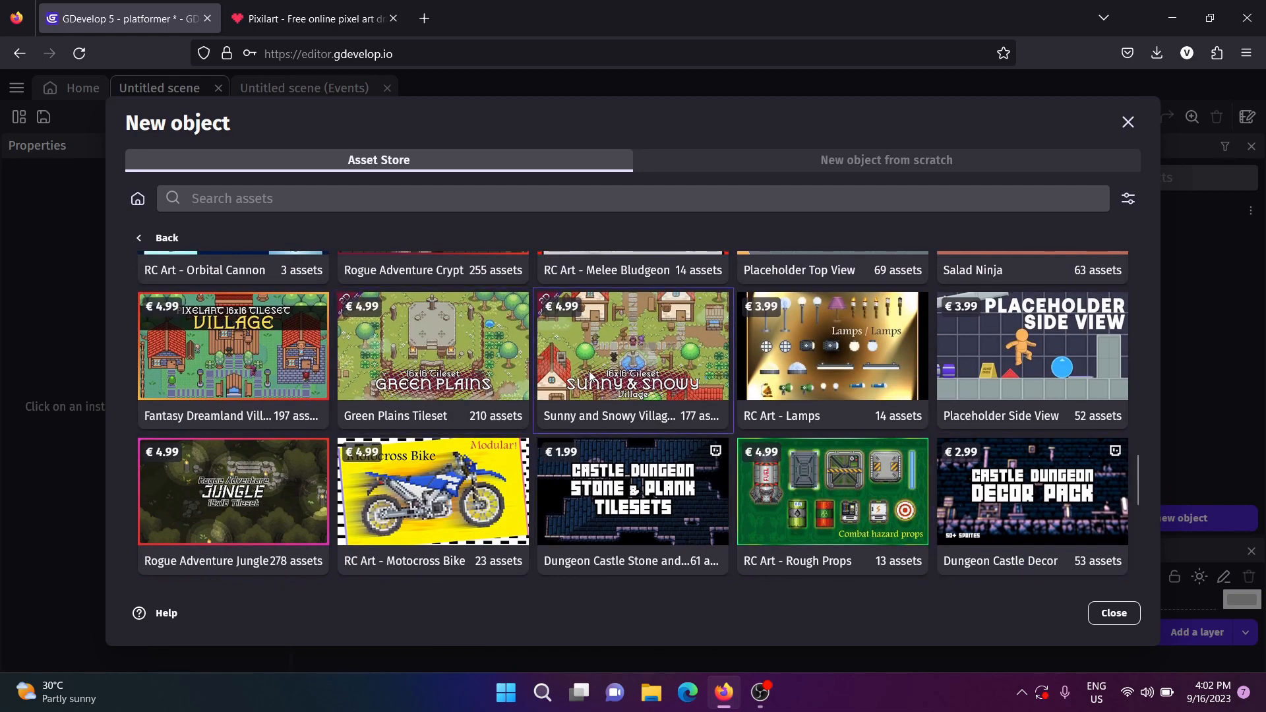
Examine the contents and licensing of the Sunny & Snowy Village tileset pack and return to the asset categories.
{"action": "left_click", "coordinate": [590, 377]}
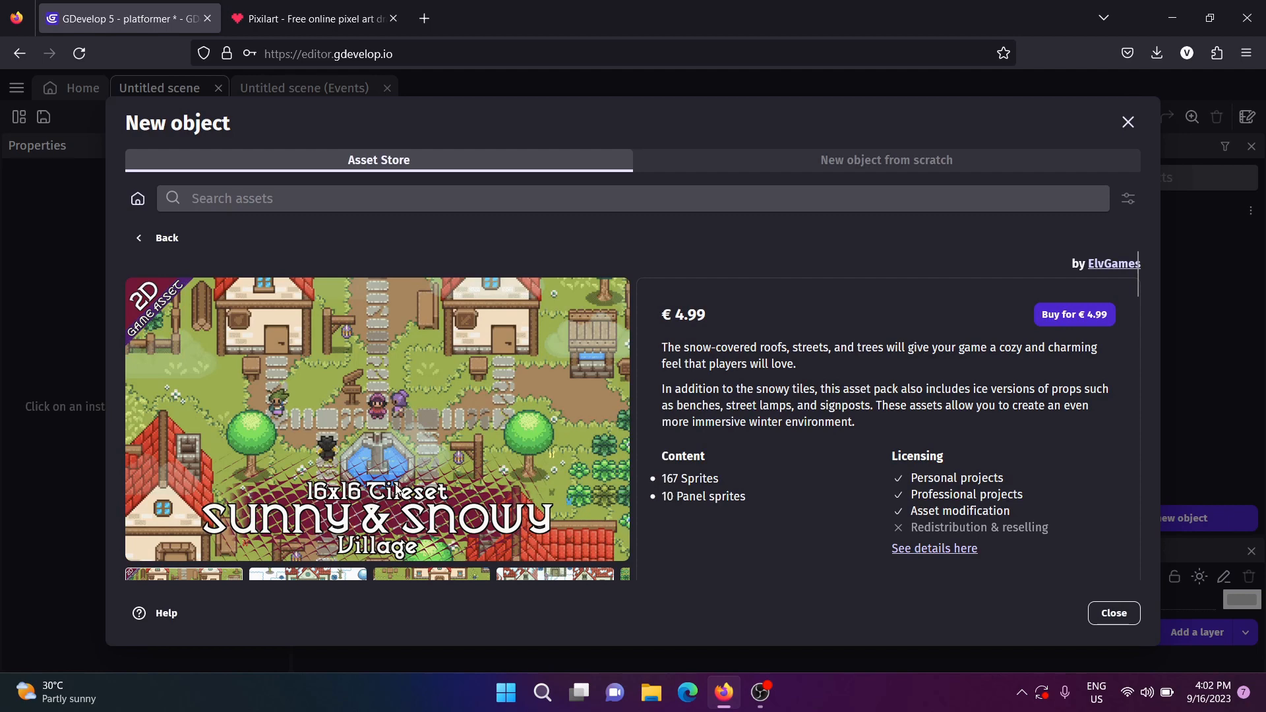
{"action": "scroll", "coordinate": [762, 438], "scroll_direction": "down", "scroll_amount": 6}
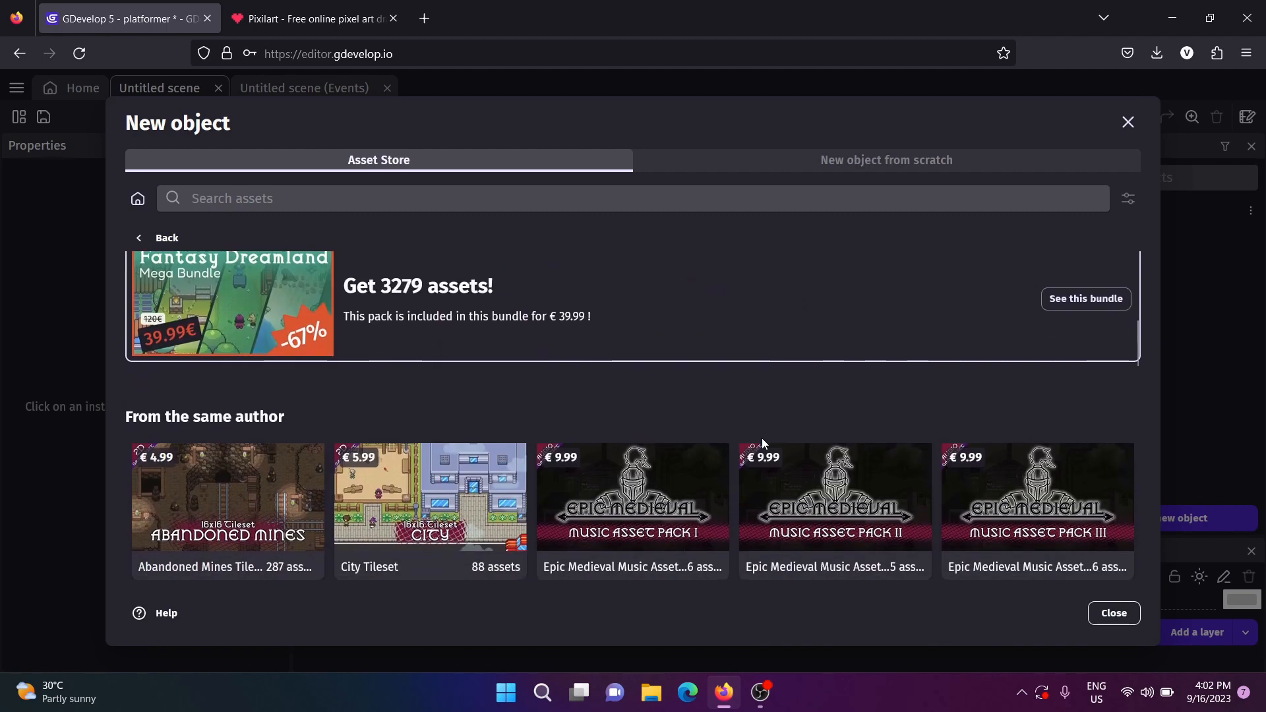
{"action": "scroll", "coordinate": [761, 437], "scroll_direction": "up", "scroll_amount": 4}
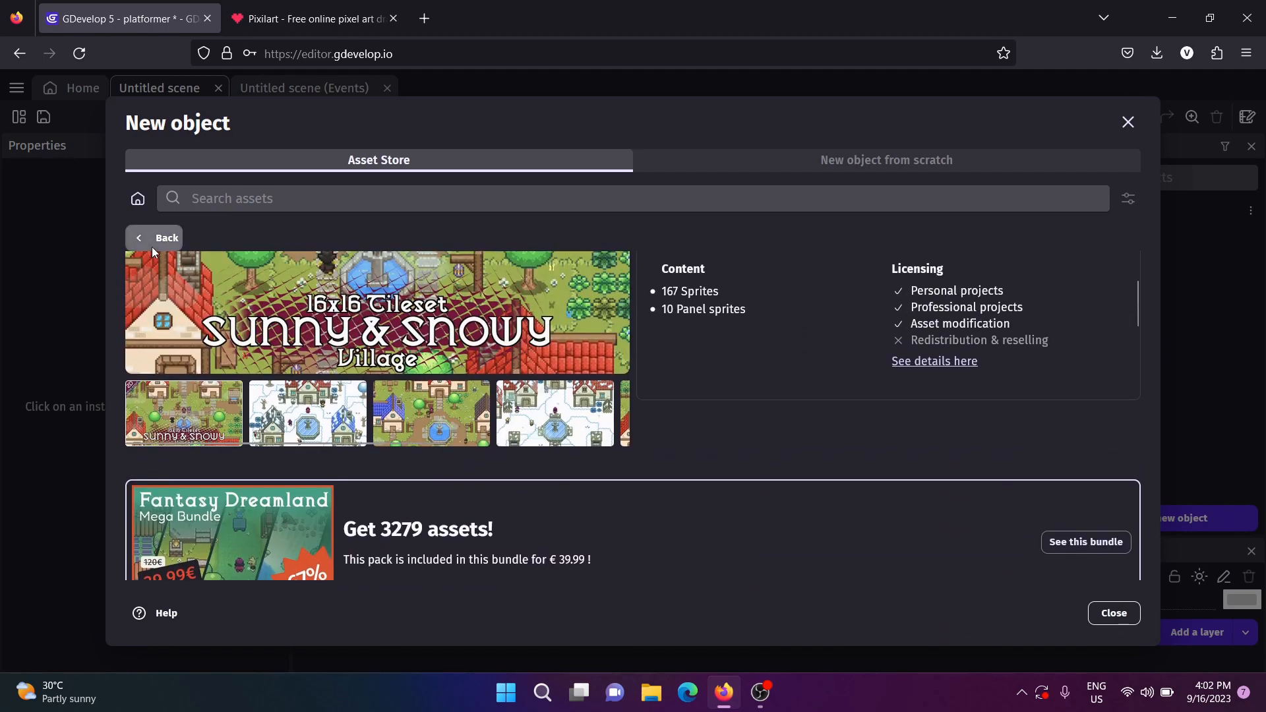
{"action": "left_click", "coordinate": [152, 247]}
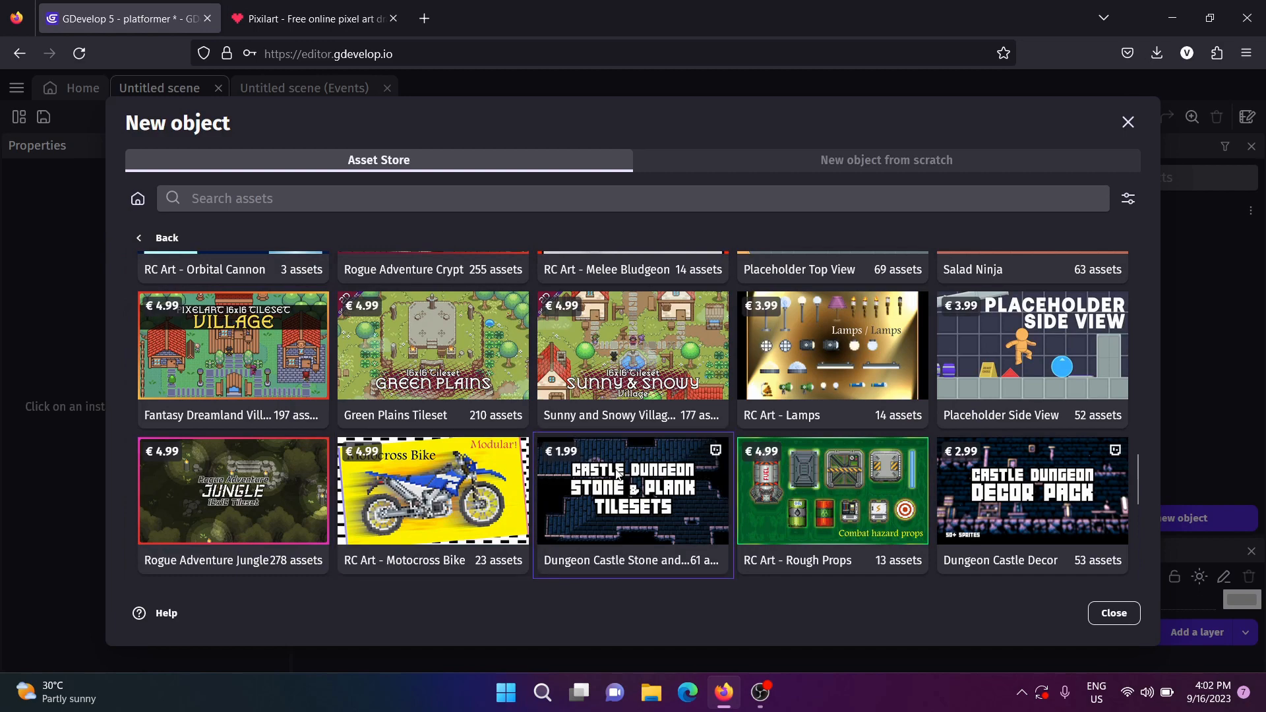
{"action": "scroll", "coordinate": [803, 499], "scroll_direction": "up", "scroll_amount": 8}
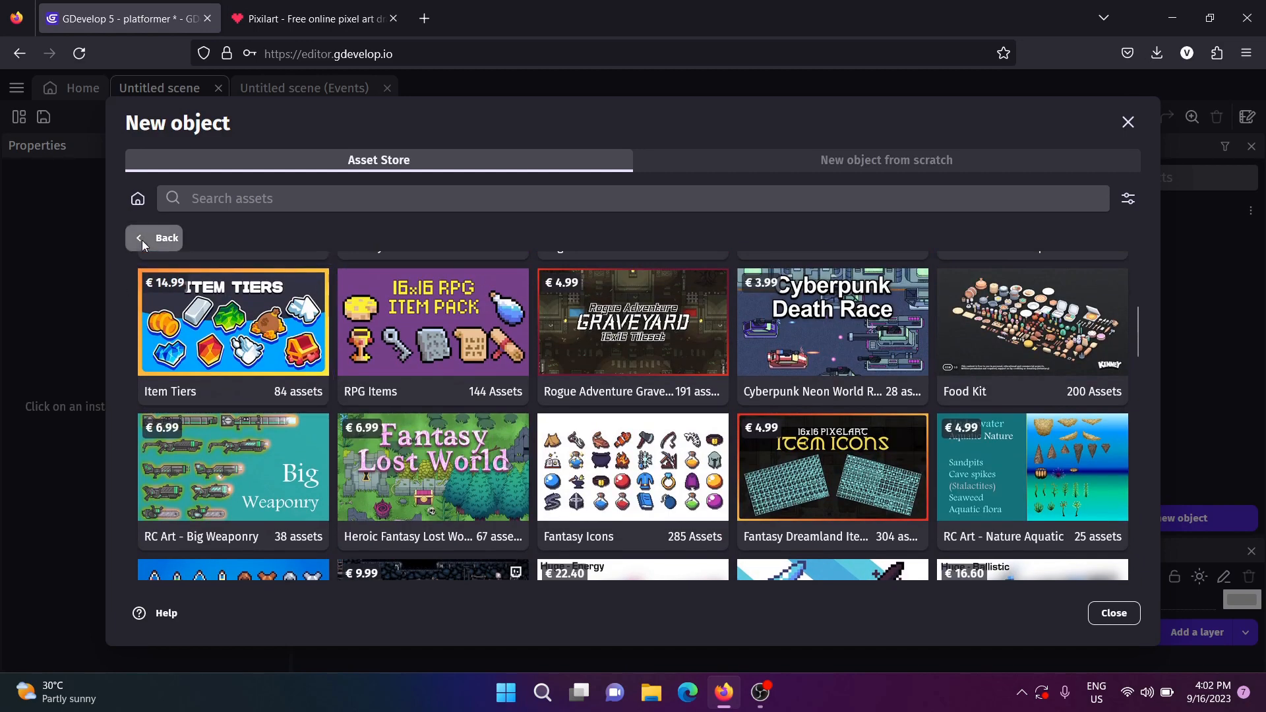
{"action": "left_click", "coordinate": [141, 240]}
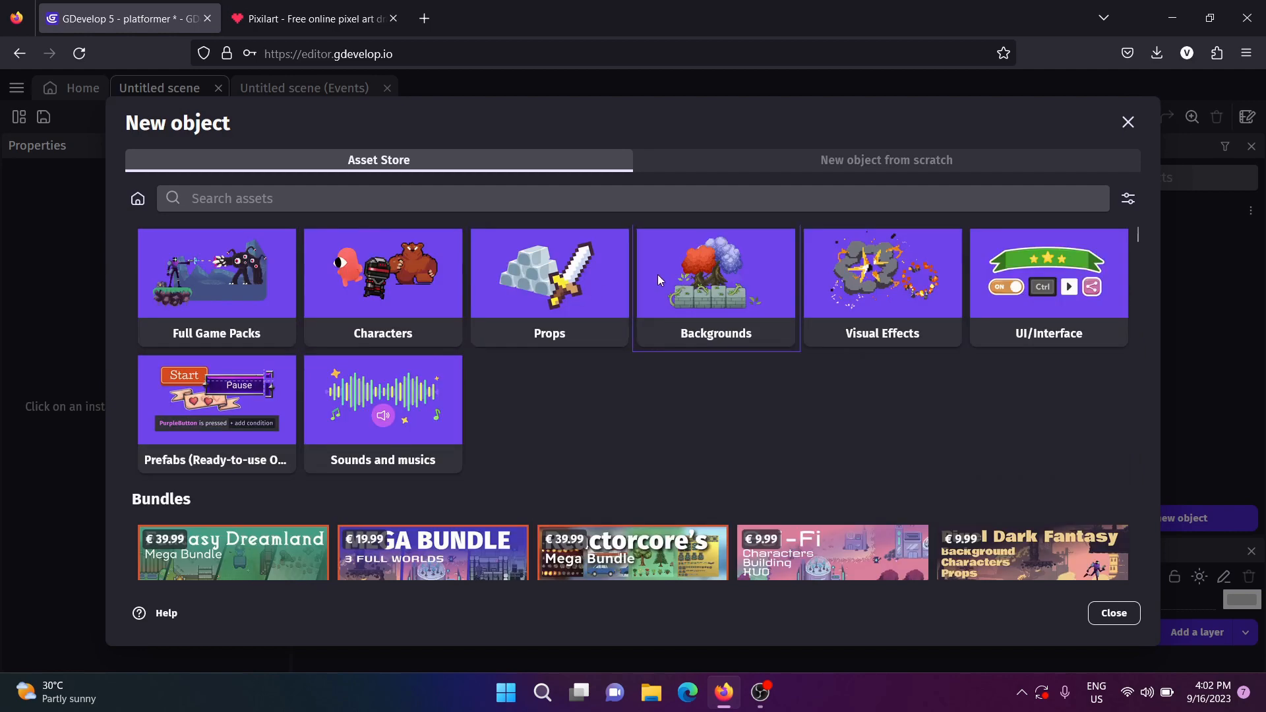
Create a new Tiled Sprite object from scratch, dismissing the object types tutorial.
{"action": "left_click", "coordinate": [889, 160]}
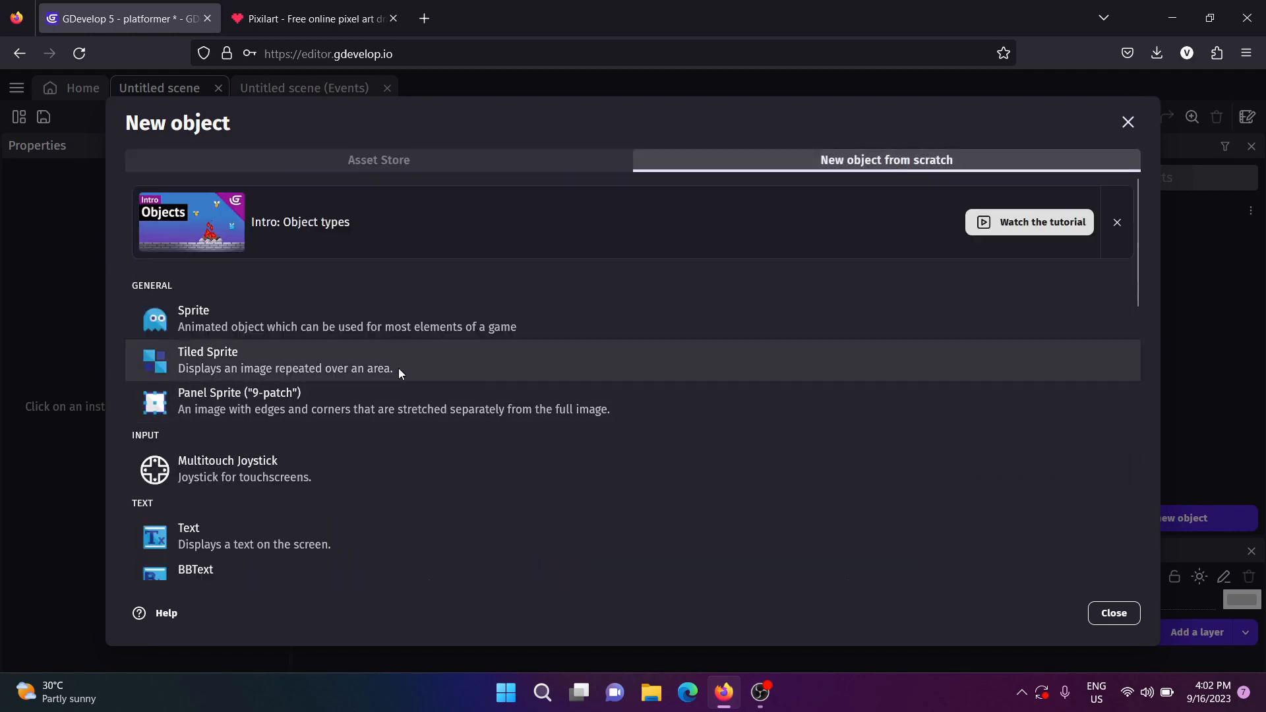
{"action": "left_click", "coordinate": [1113, 228]}
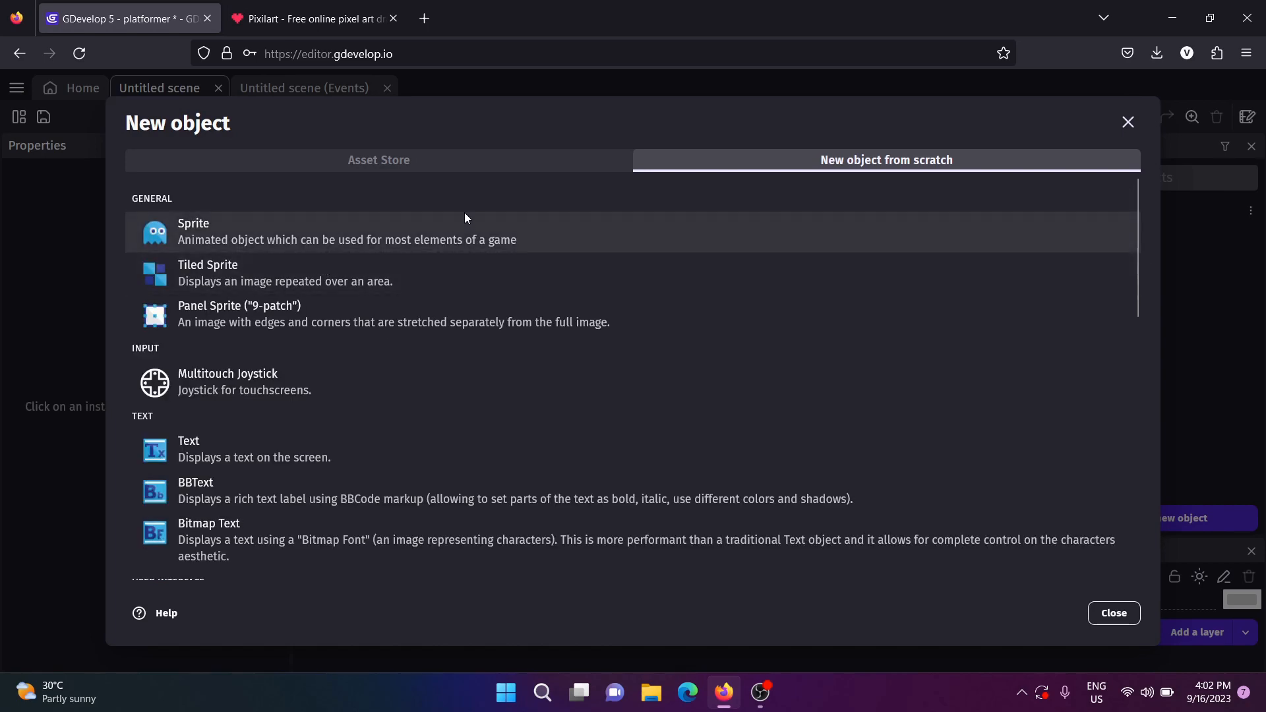
{"action": "left_click", "coordinate": [390, 277]}
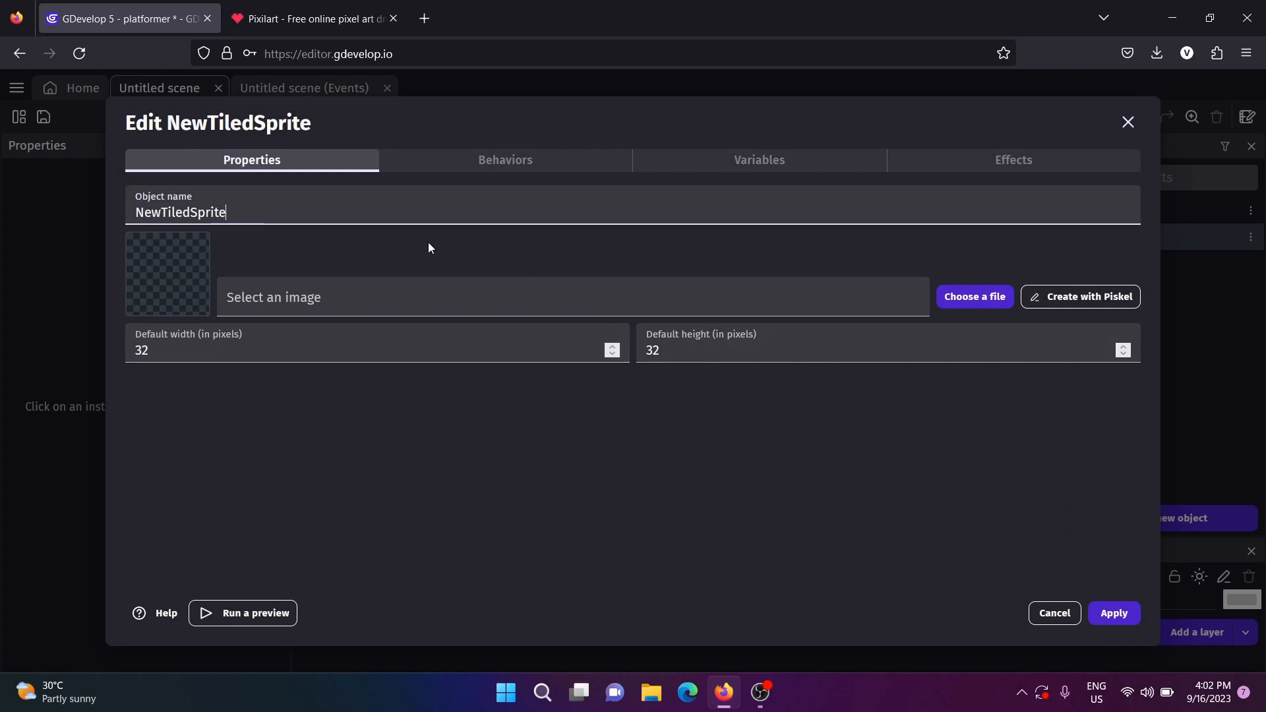
Rename the new tiled sprite object to Tile_1.
{"action": "key", "text": "BackSpace"}
{"action": "key", "text": "BackSpace"}
{"action": "key", "text": "BackSpace"}
{"action": "key", "text": "BackSpace"}
{"action": "key", "text": "BackSpace"}
{"action": "key", "text": "BackSpace"}
{"action": "key", "text": "BackSpace"}
{"action": "key", "text": "BackSpace"}
{"action": "key", "text": "BackSpace"}
{"action": "key", "text": "BackSpace"}
{"action": "key", "text": "BackSpace"}
{"action": "key", "text": "BackSpace"}
{"action": "key", "text": "BackSpace"}
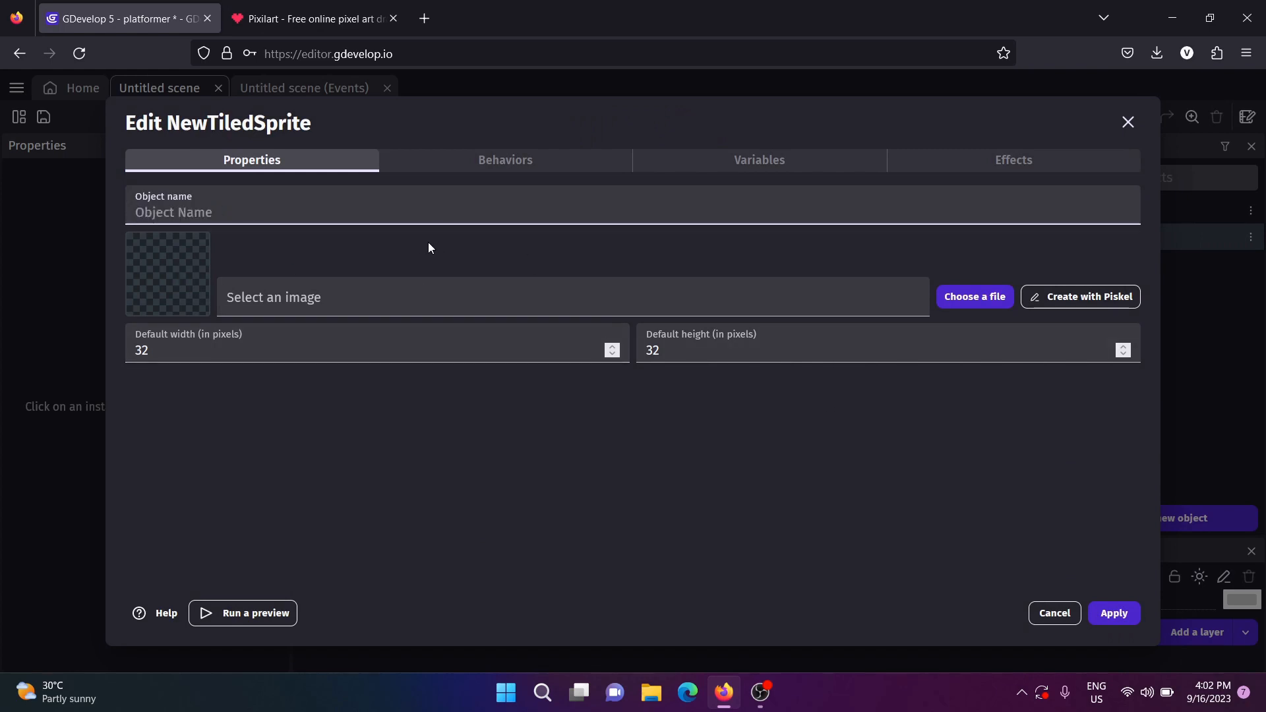
{"action": "type", "text": "t"}
{"action": "key", "text": "BackSpace"}
{"action": "type", "text": "Tile"}
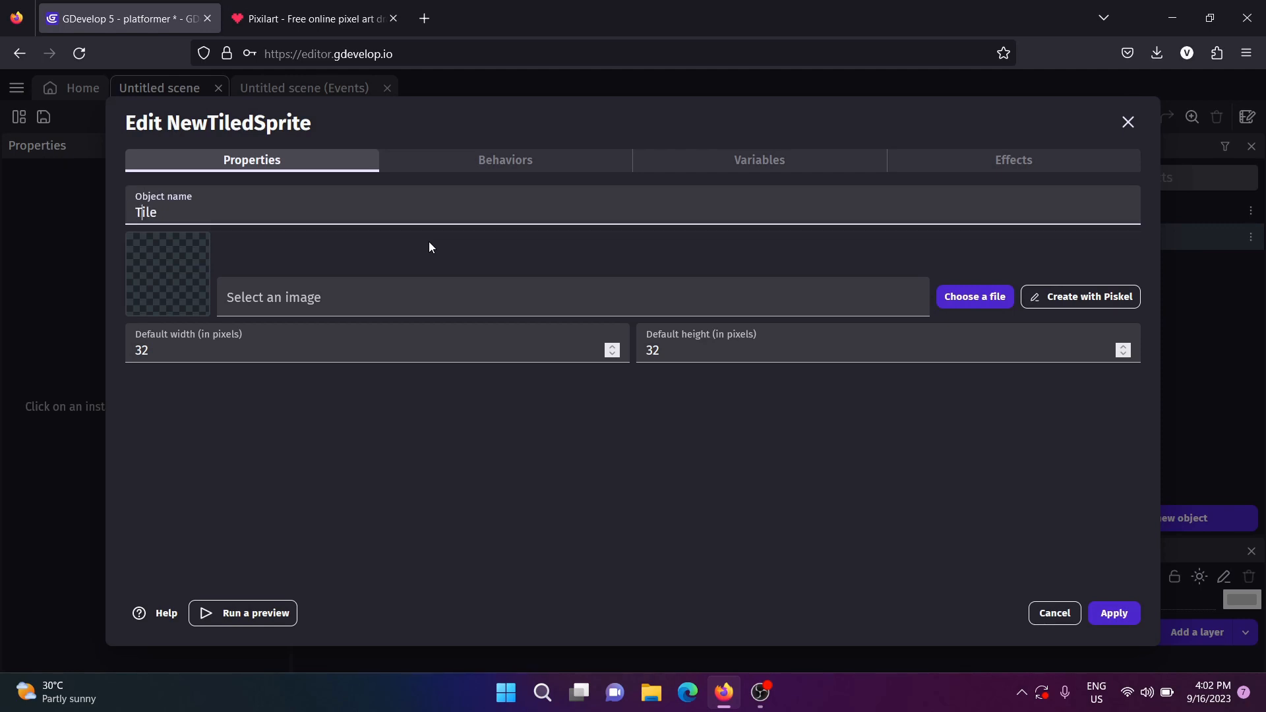
{"action": "key", "text": "Right"}
{"action": "key", "text": "Right"}
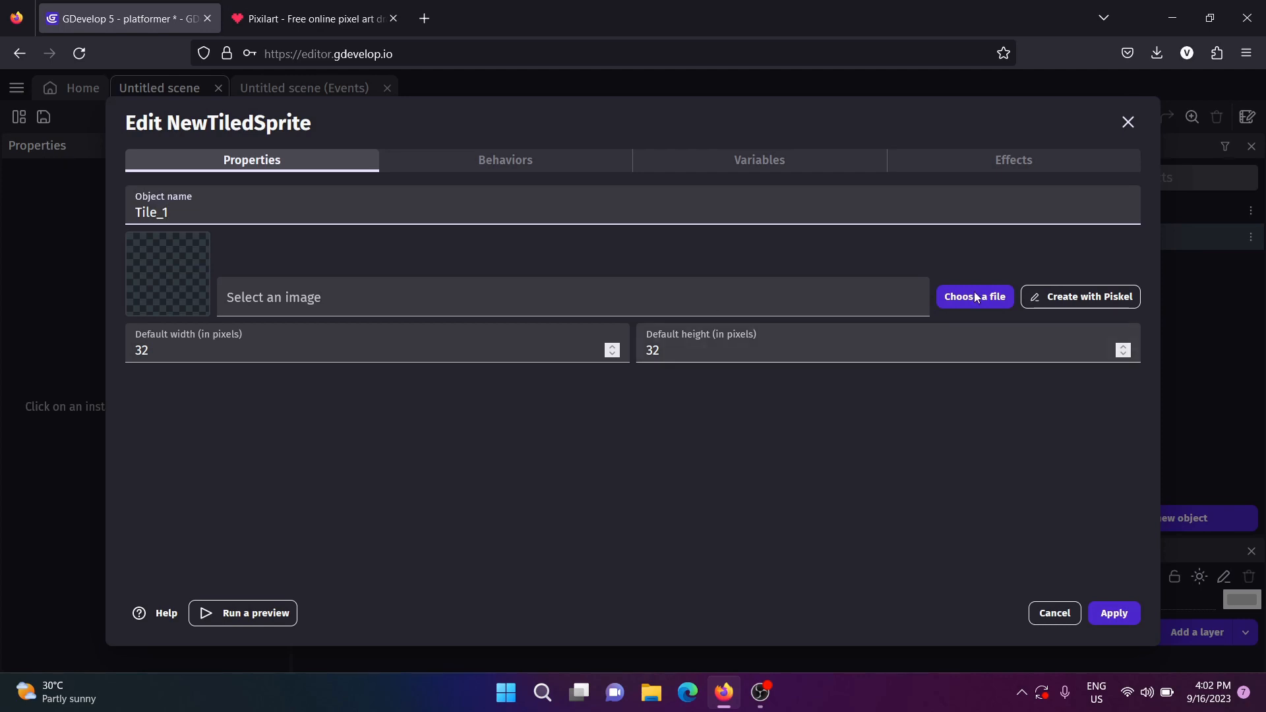
Start a new image for Tile_1 in Piskel and resize its canvas to 16 x 16 px, maintaining the aspect ratio.
{"action": "left_click", "coordinate": [1054, 303]}
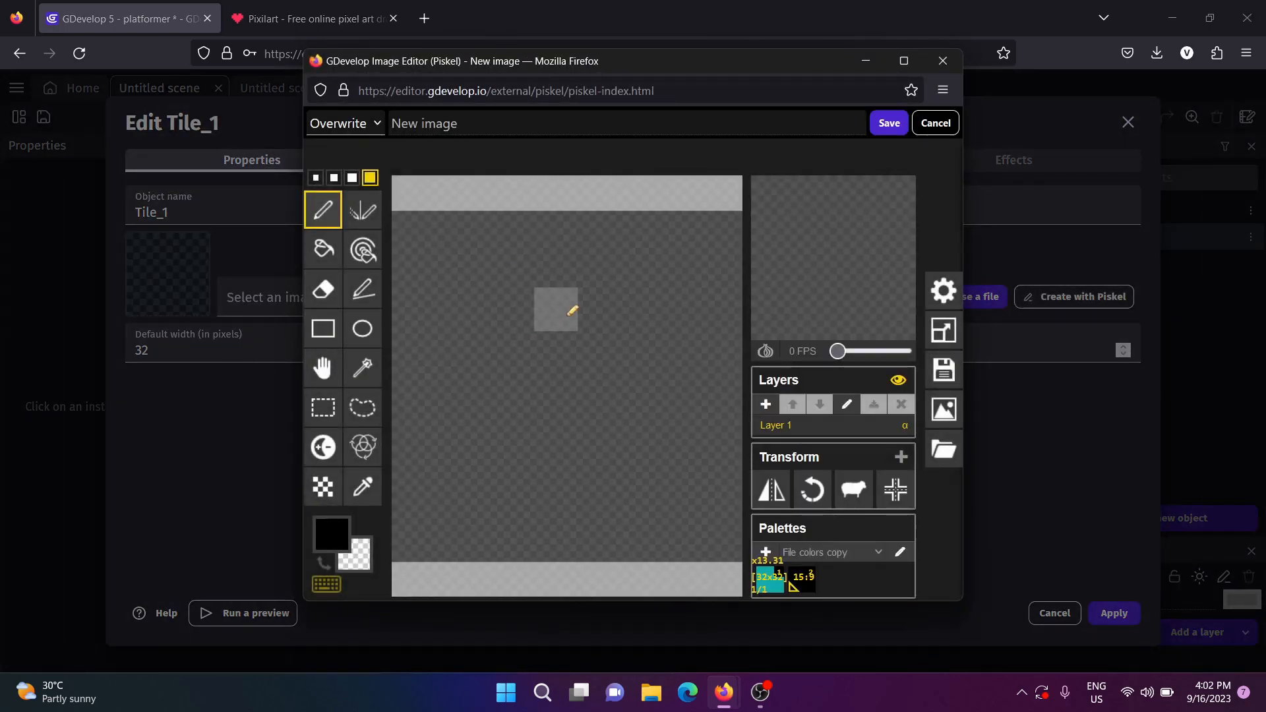
{"action": "left_click", "coordinate": [904, 61]}
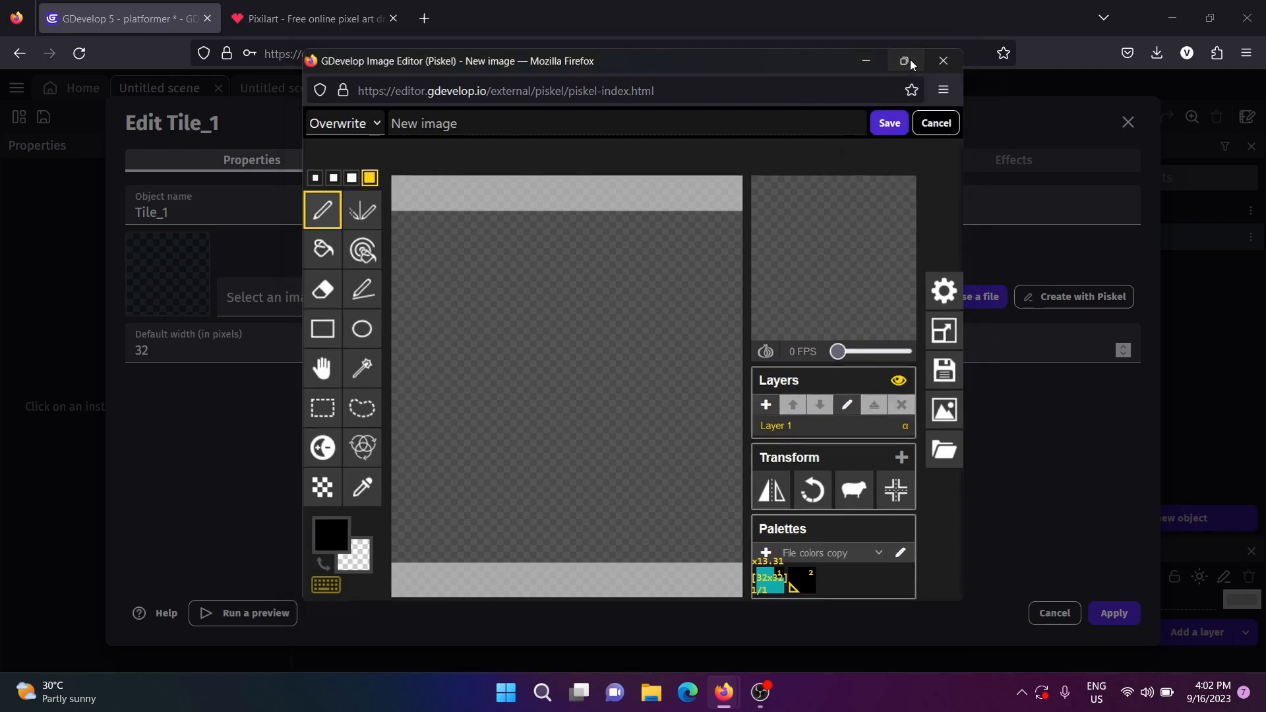
{"action": "scroll", "coordinate": [288, 423], "scroll_direction": "down", "scroll_amount": 10}
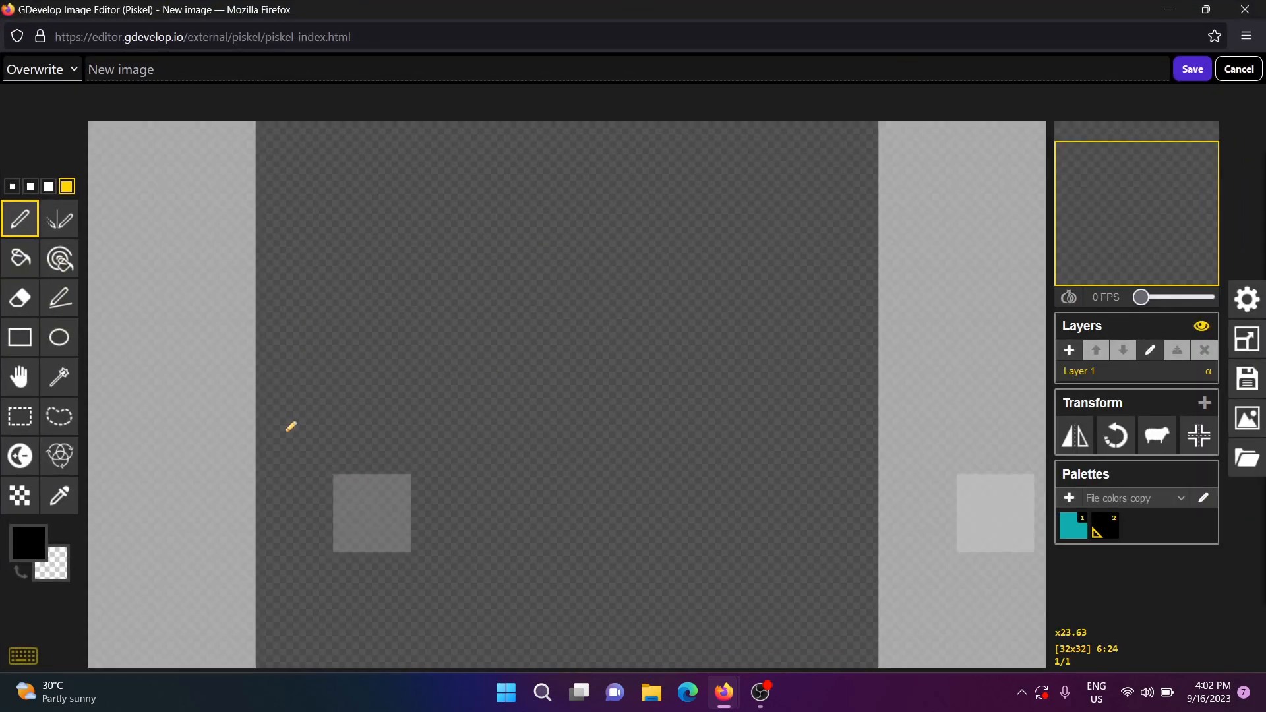
{"action": "scroll", "coordinate": [290, 426], "scroll_direction": "up", "scroll_amount": 8}
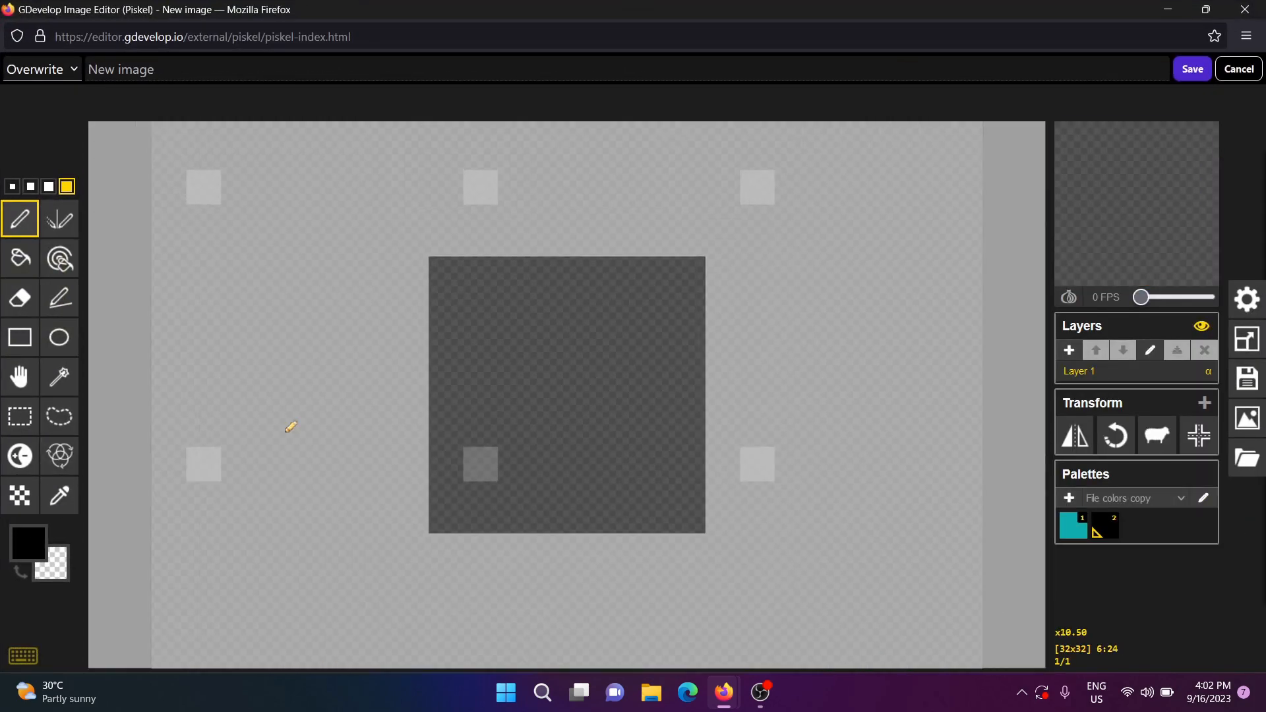
{"action": "scroll", "coordinate": [314, 334], "scroll_direction": "down", "scroll_amount": 1}
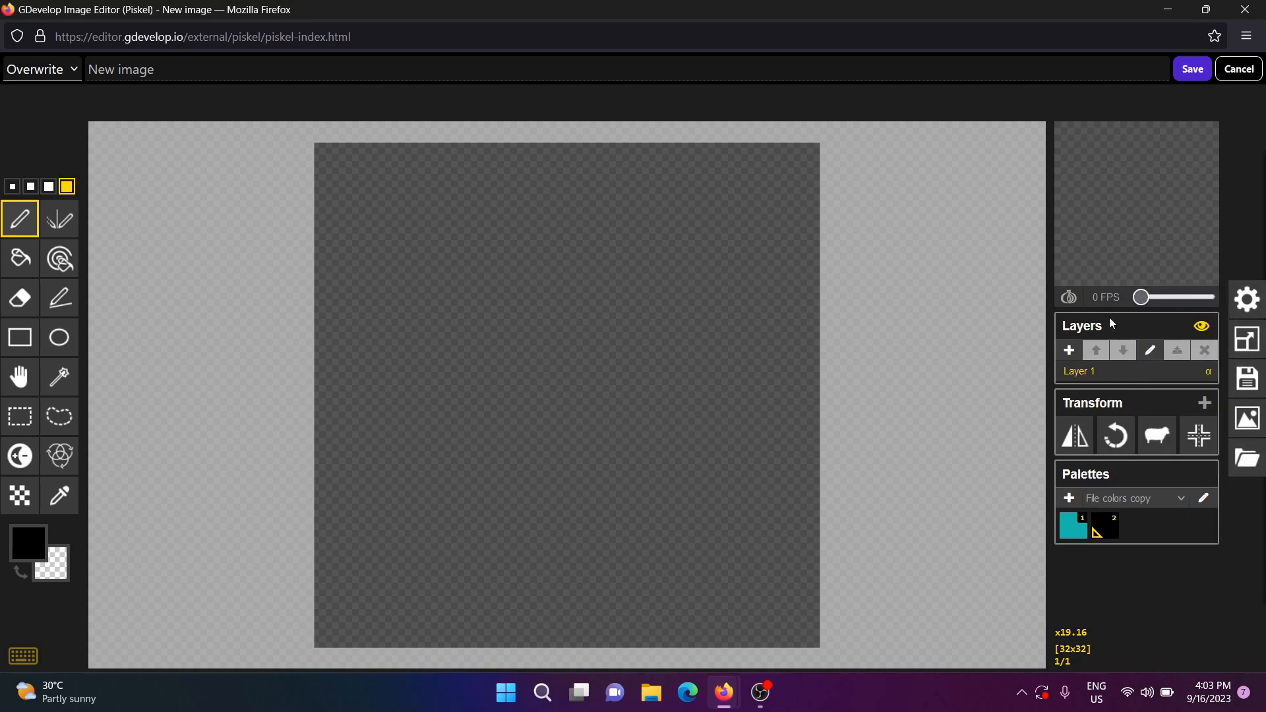
{"action": "left_click", "coordinate": [1255, 315]}
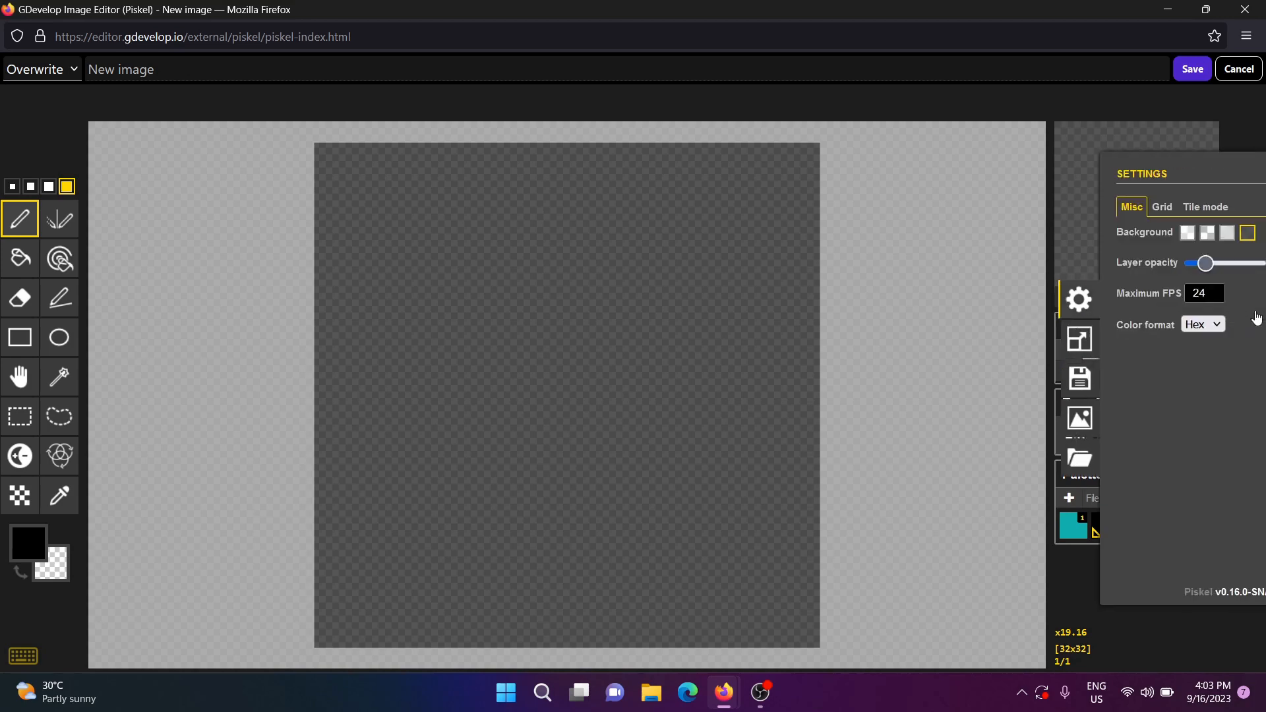
{"action": "left_click", "coordinate": [945, 344]}
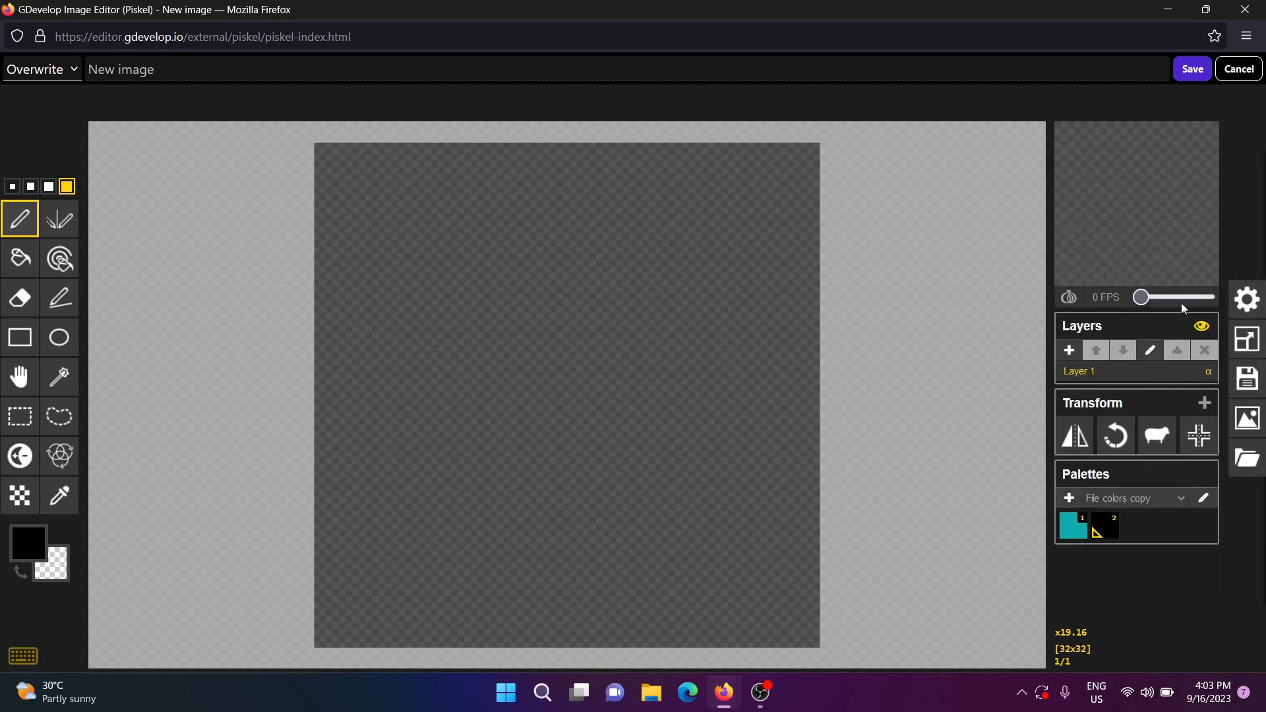
{"action": "left_click", "coordinate": [1251, 340]}
{"action": "left_click", "coordinate": [1142, 232]}
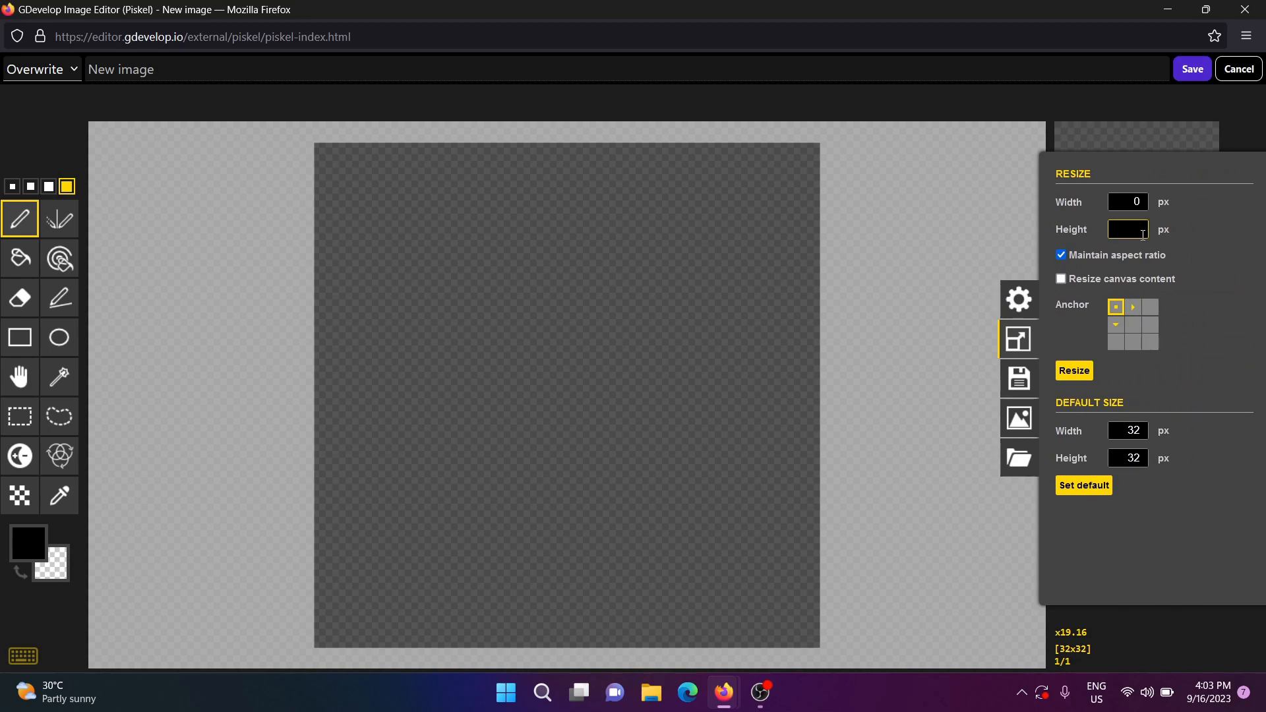
{"action": "type", "text": "16"}
{"action": "key", "text": "Return"}
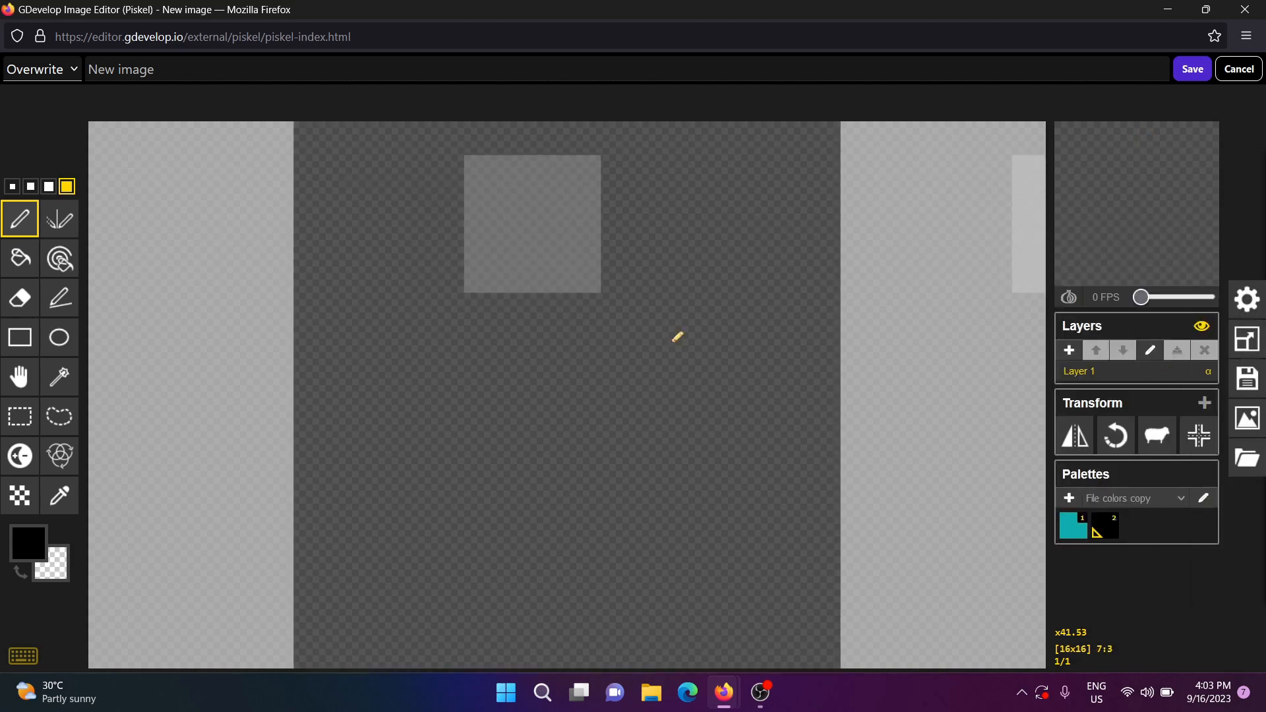
Add a very dark teal, #0B2323, to the File colors copy palette and save the palette.
{"action": "left_click", "coordinate": [1069, 498]}
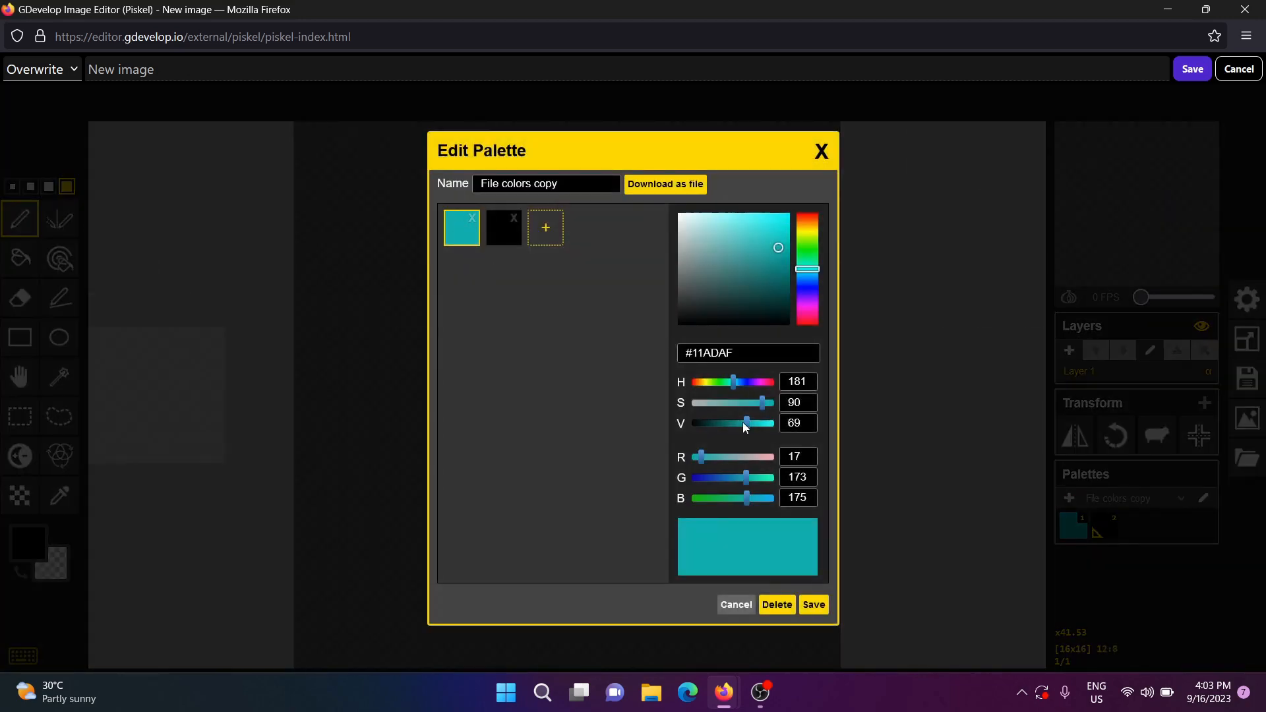
{"action": "left_click_drag", "start_coordinate": [810, 382], "coordinate": [800, 381]}
{"action": "left_click", "coordinate": [545, 237]}
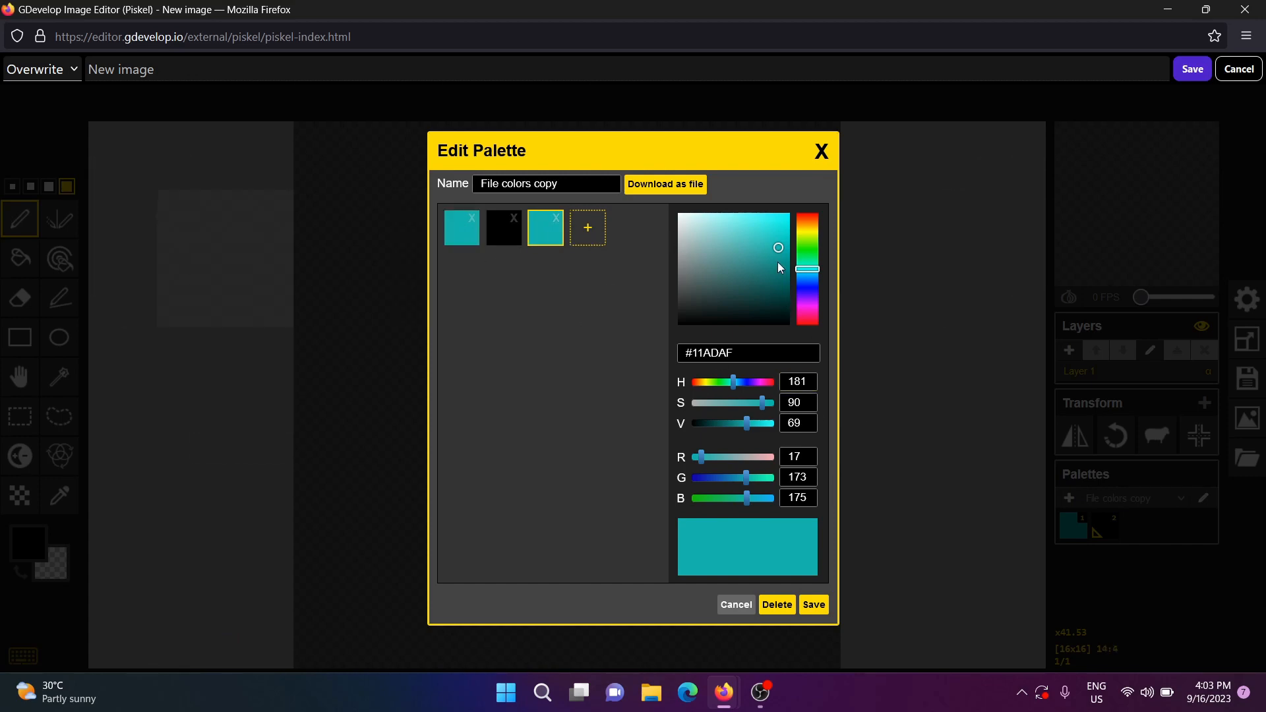
{"action": "left_click_drag", "start_coordinate": [778, 249], "coordinate": [754, 310]}
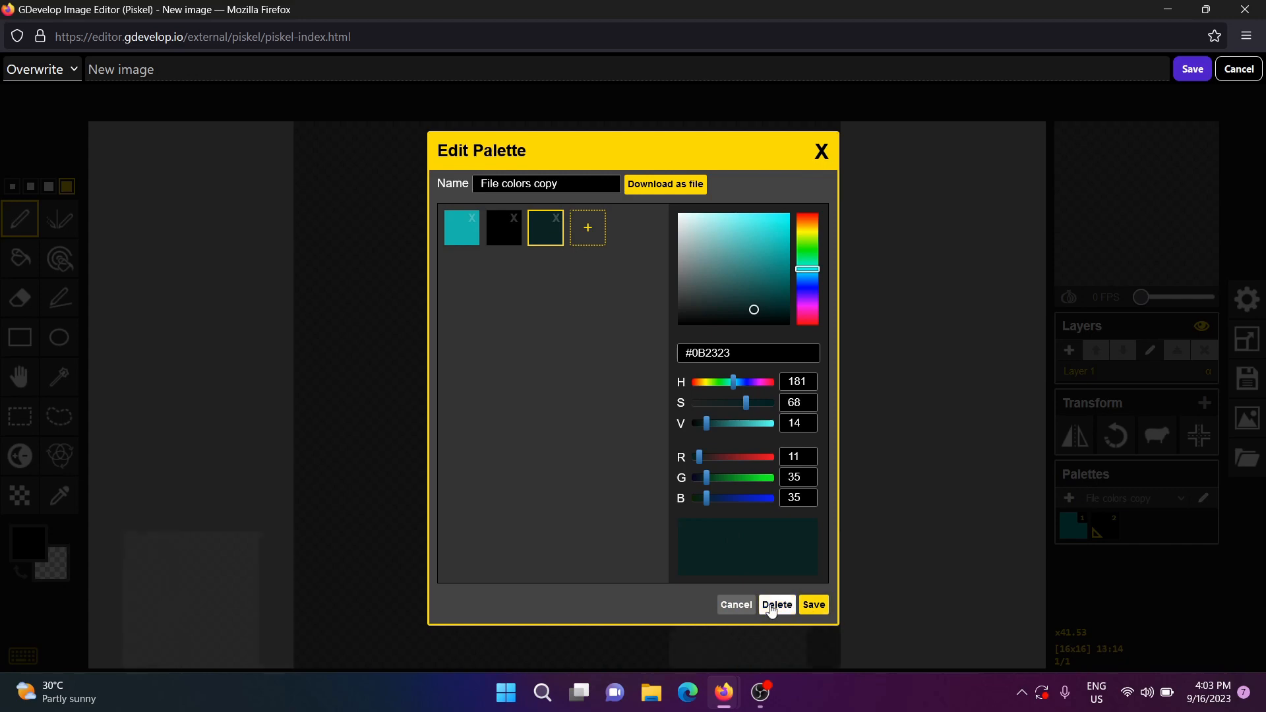
{"action": "left_click", "coordinate": [812, 604]}
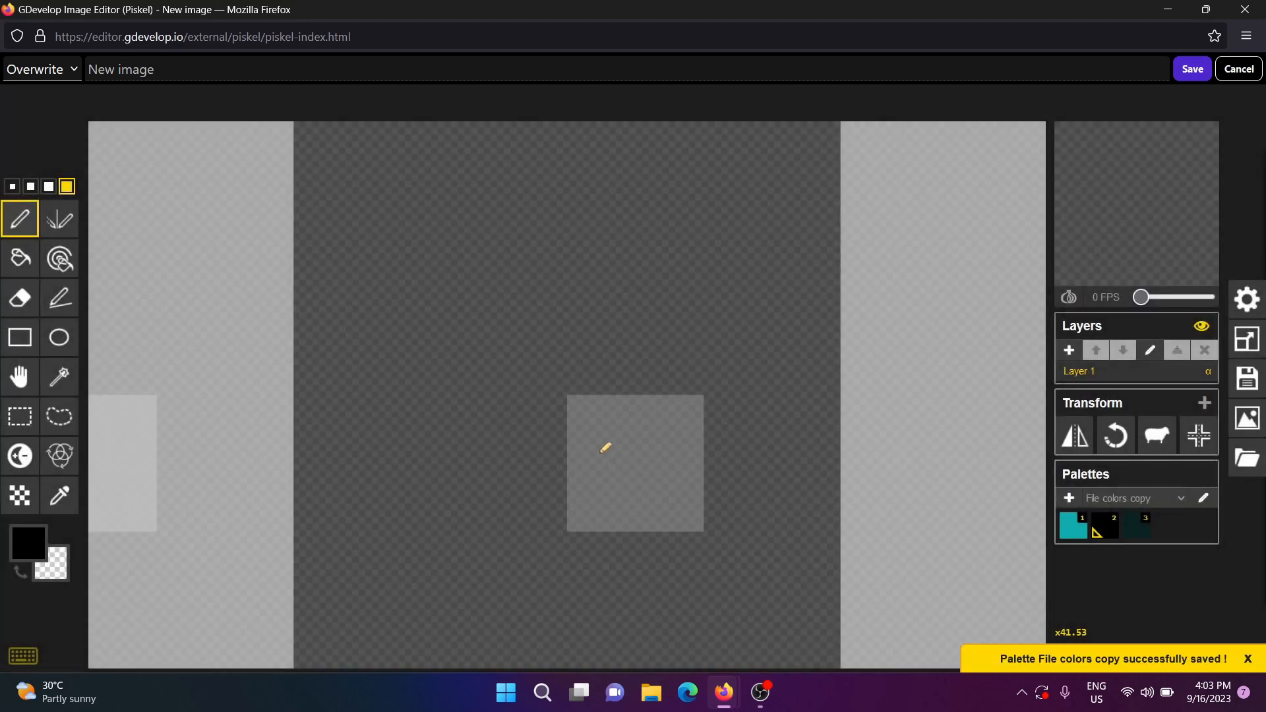
Fill the entire 16 x 16 canvas with the dark teal #0B2323 and save the image to the Tile_1 object.
{"action": "left_click", "coordinate": [1142, 537]}
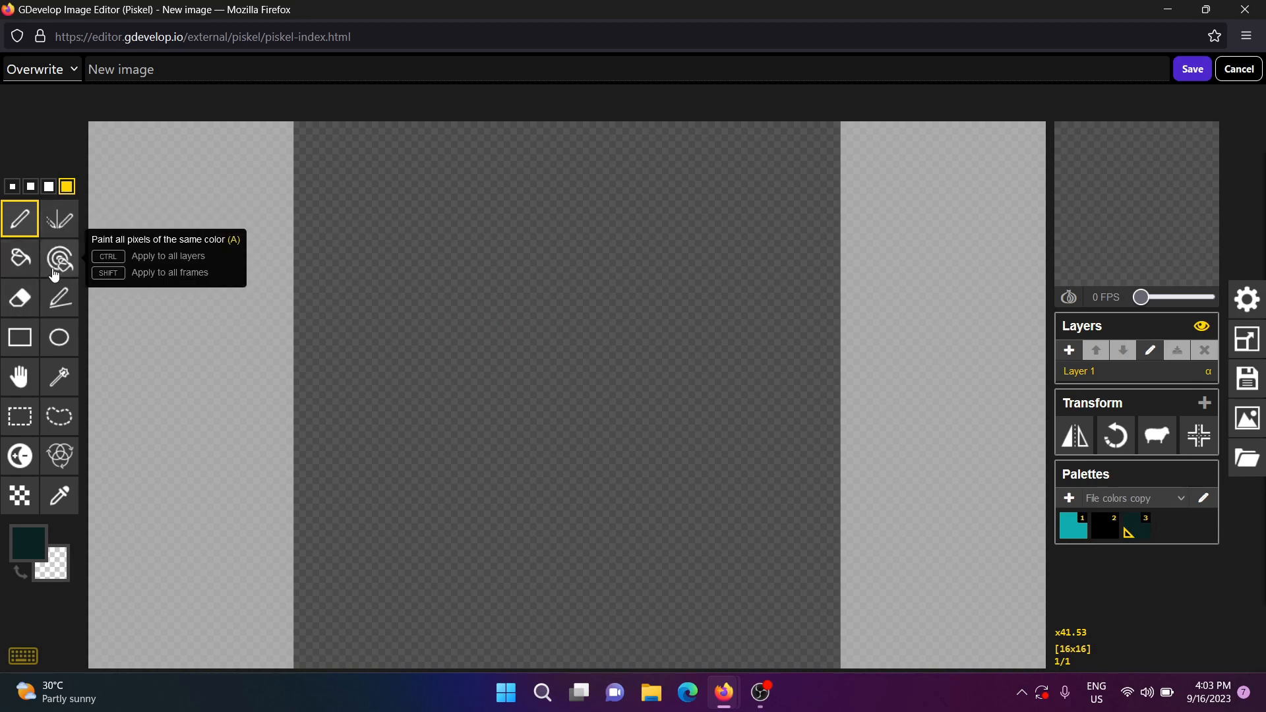
{"action": "left_click", "coordinate": [20, 258]}
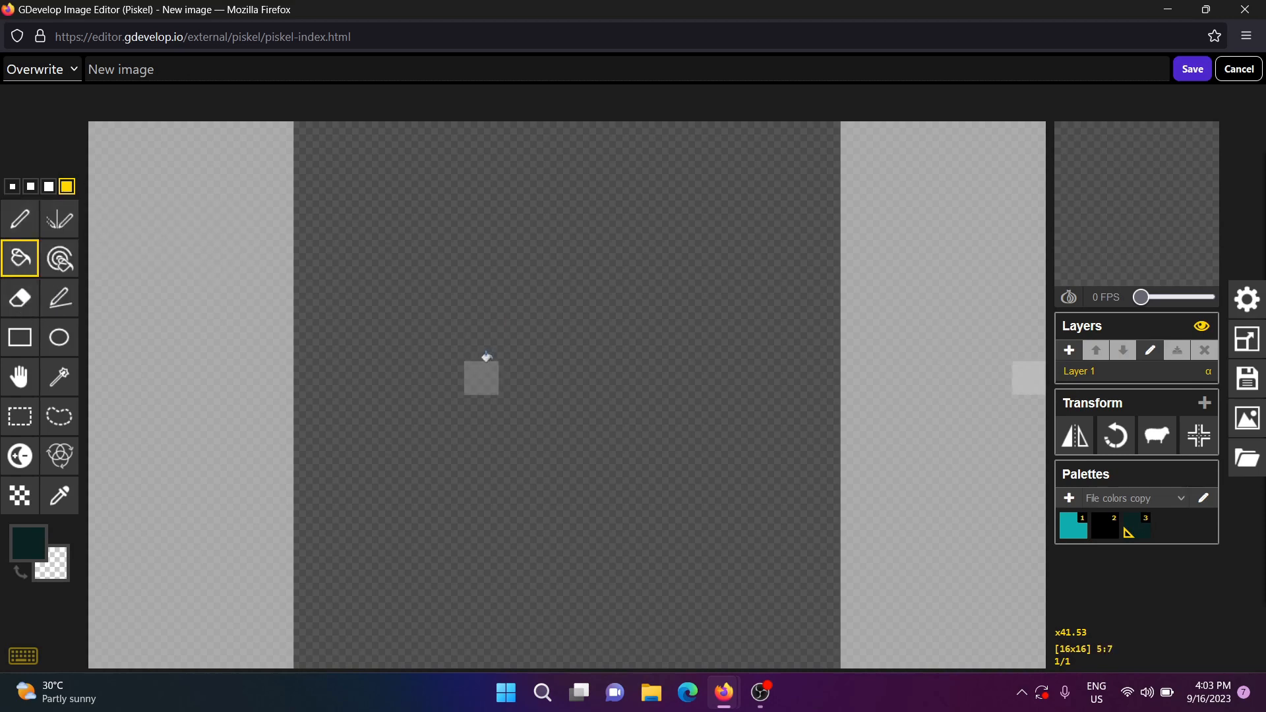
{"action": "left_click", "coordinate": [36, 224]}
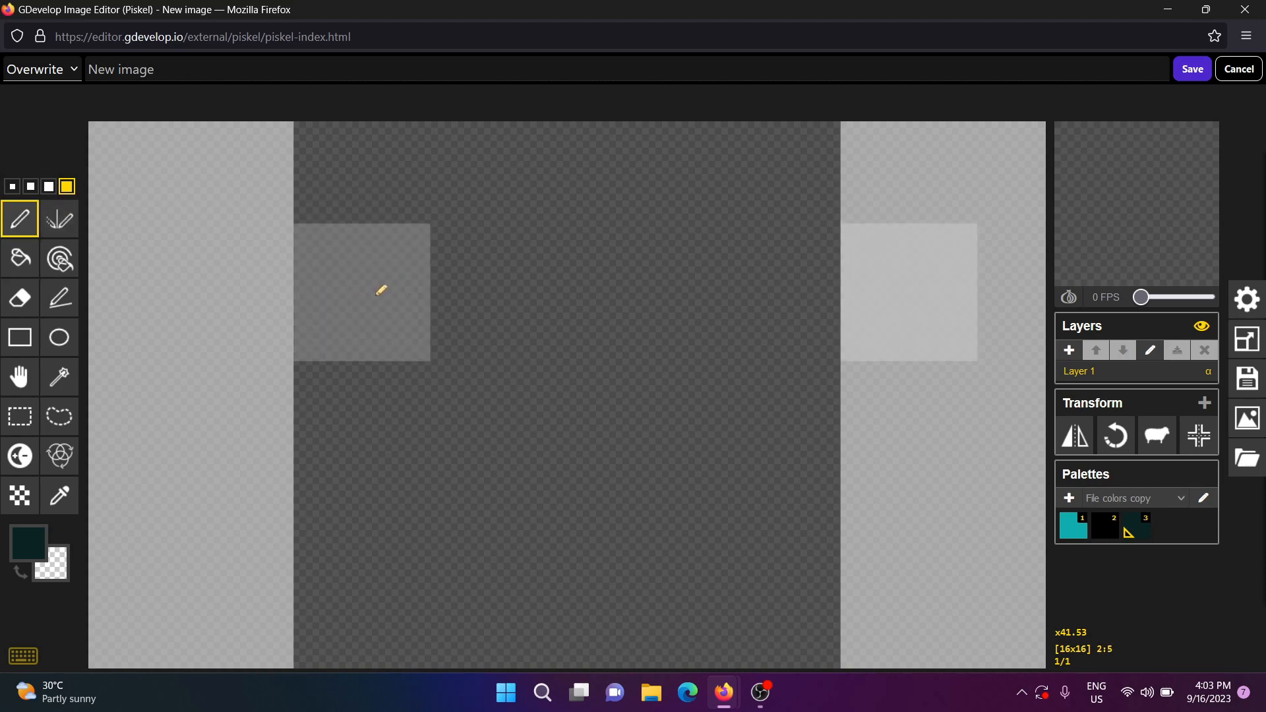
{"action": "left_click", "coordinate": [444, 303]}
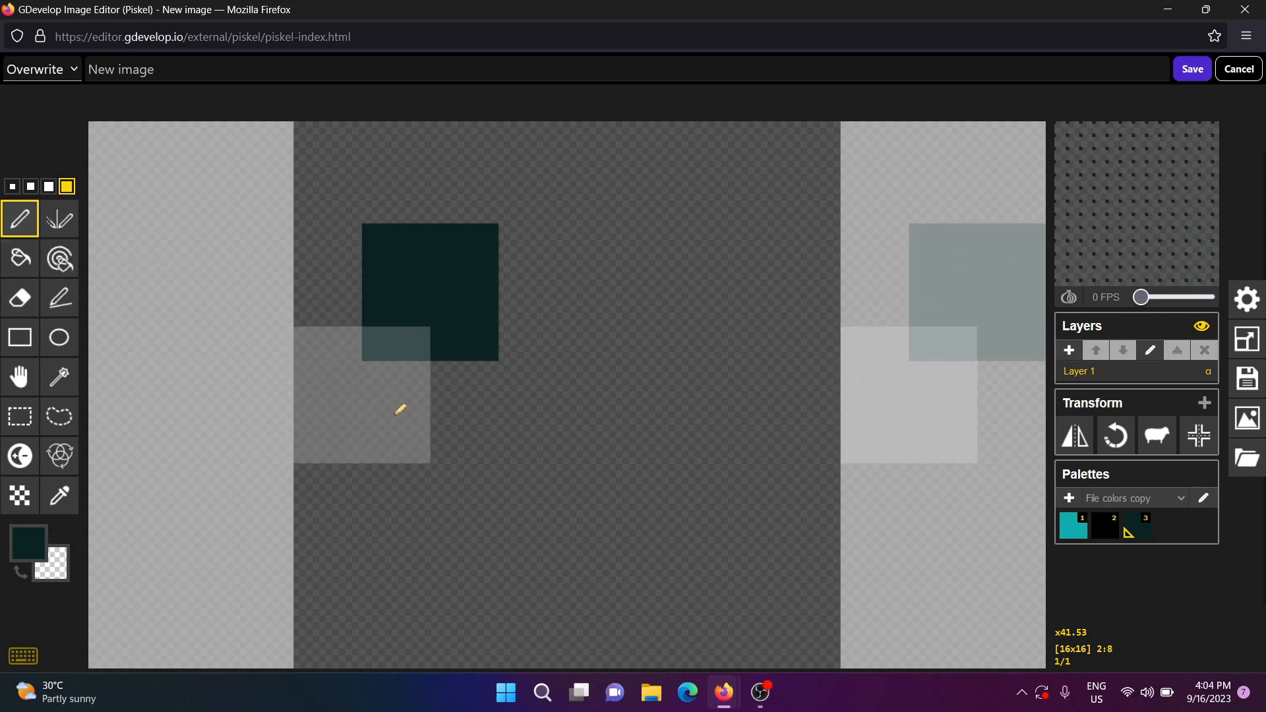
{"action": "key", "text": "b"}
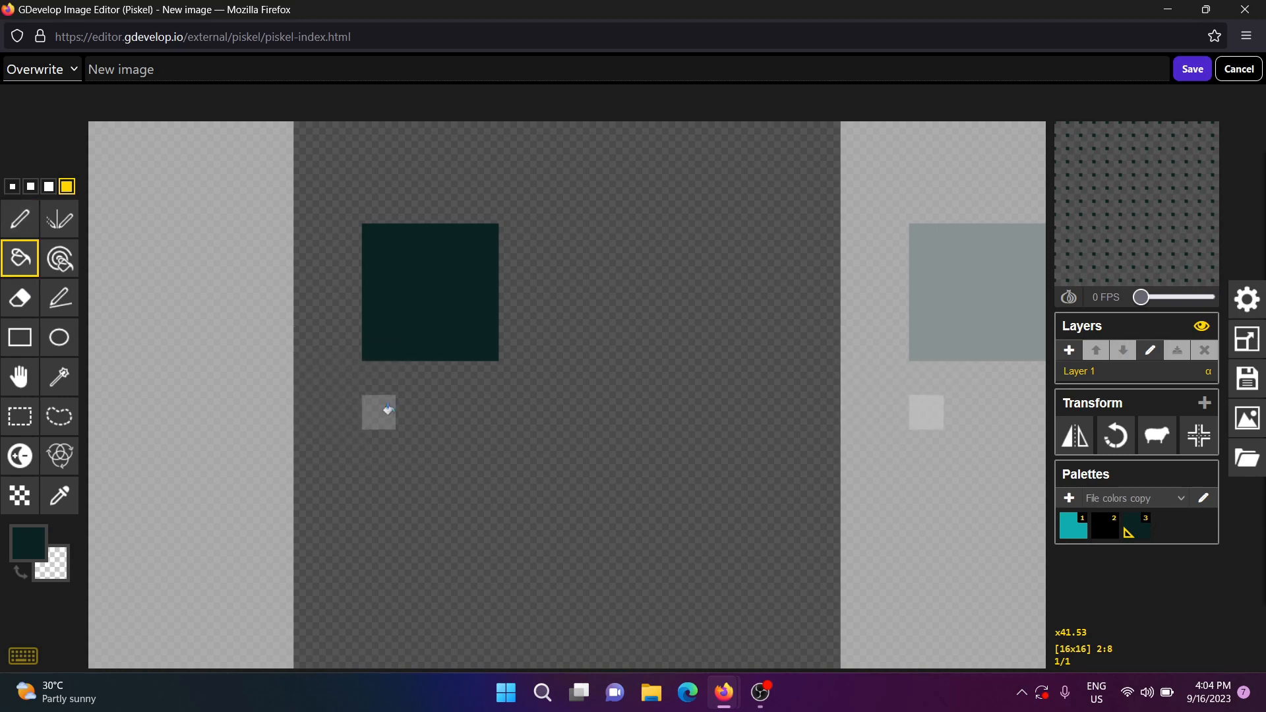
{"action": "left_click", "coordinate": [389, 410]}
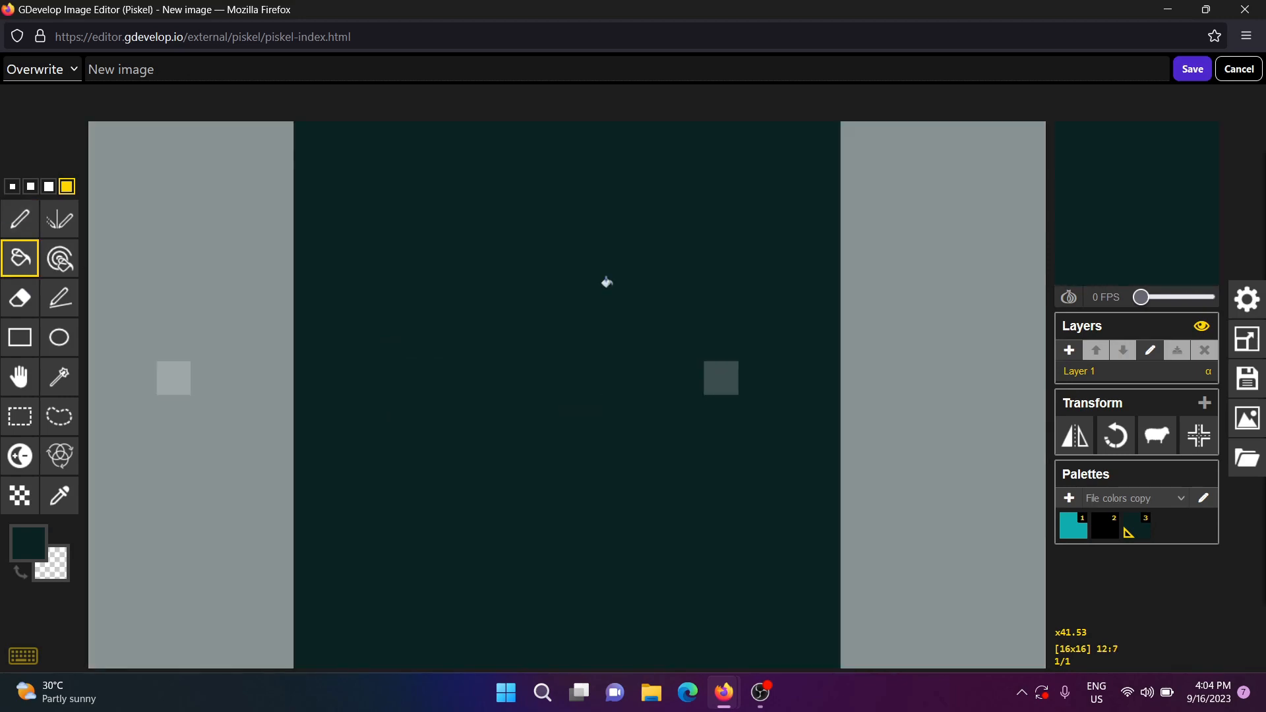
{"action": "scroll", "coordinate": [430, 420], "scroll_direction": "down", "scroll_amount": 10}
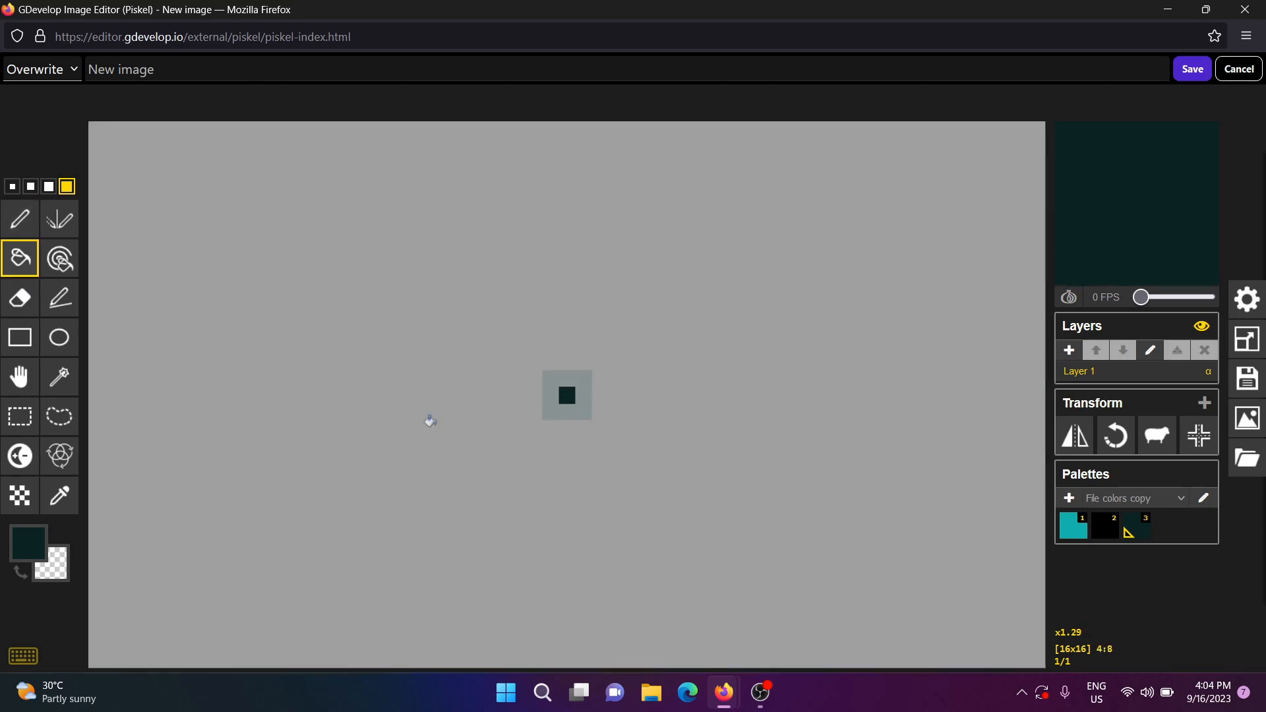
{"action": "scroll", "coordinate": [430, 421], "scroll_direction": "up", "scroll_amount": 15}
{"action": "scroll", "coordinate": [430, 420], "scroll_direction": "down", "scroll_amount": 5}
{"action": "scroll", "coordinate": [430, 421], "scroll_direction": "up", "scroll_amount": 1}
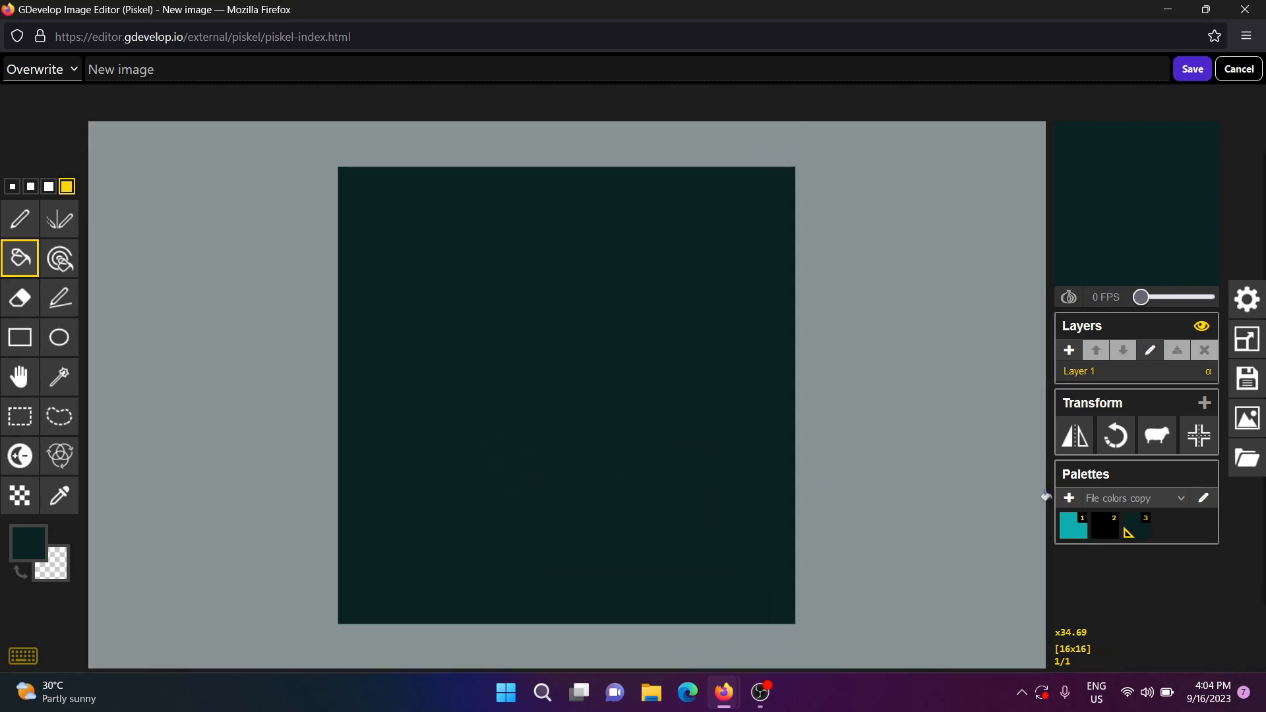
{"action": "mouse_move", "coordinate": [1198, 165]}
{"action": "left_click", "coordinate": [1192, 68]}
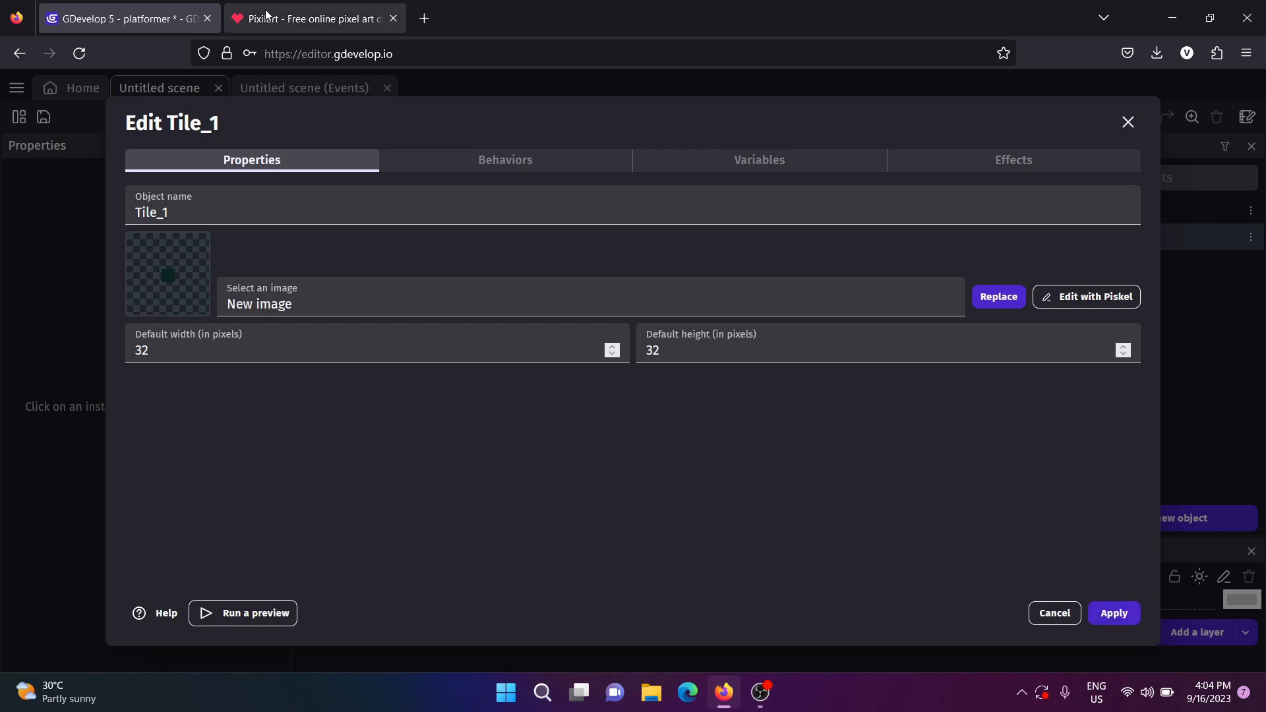
Add the Platform behavior to Tile_1 with its default settings and apply the object changes.
{"action": "left_click", "coordinate": [472, 159]}
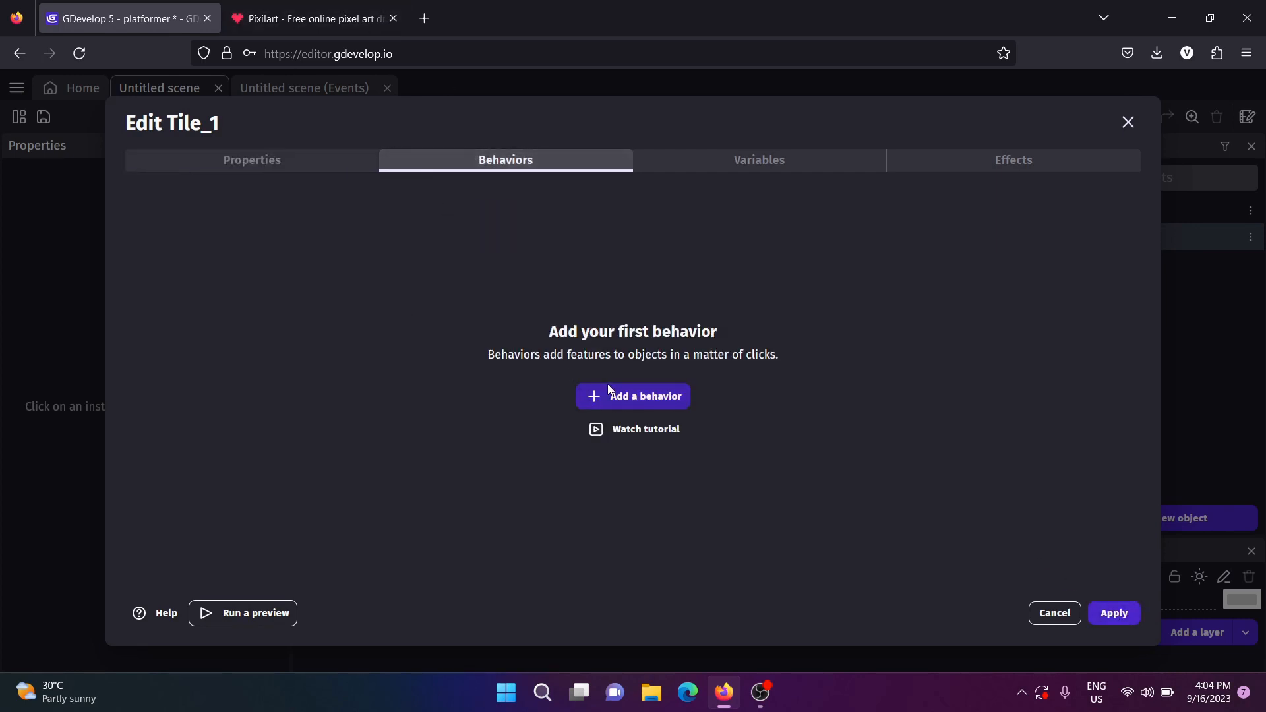
{"action": "left_click", "coordinate": [631, 396]}
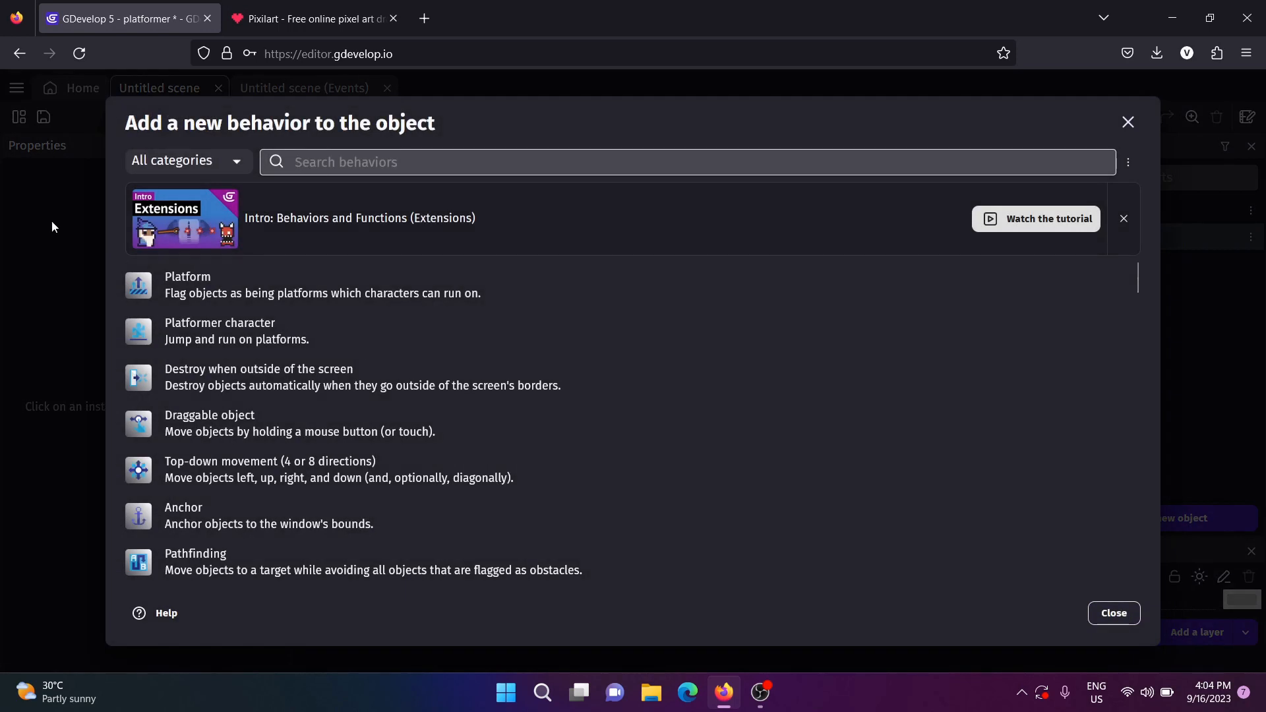
{"action": "left_click", "coordinate": [196, 290]}
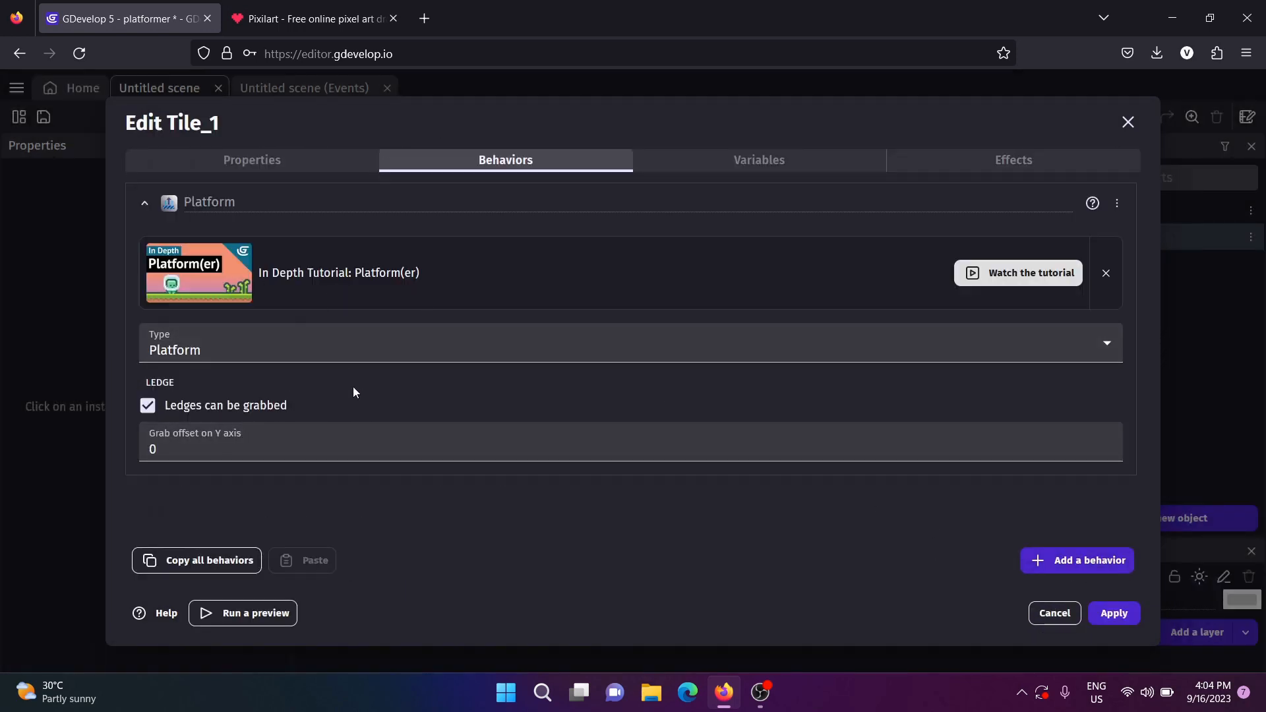
{"action": "left_click", "coordinate": [324, 455]}
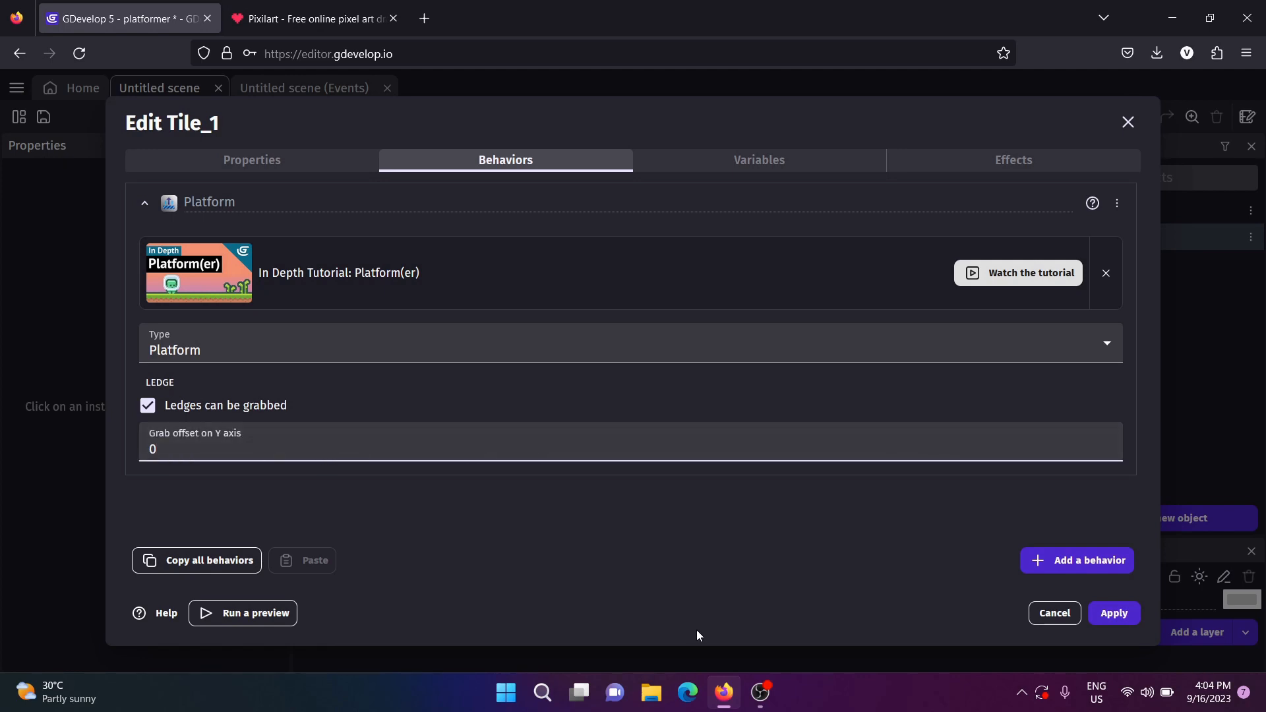
{"action": "left_click", "coordinate": [662, 530]}
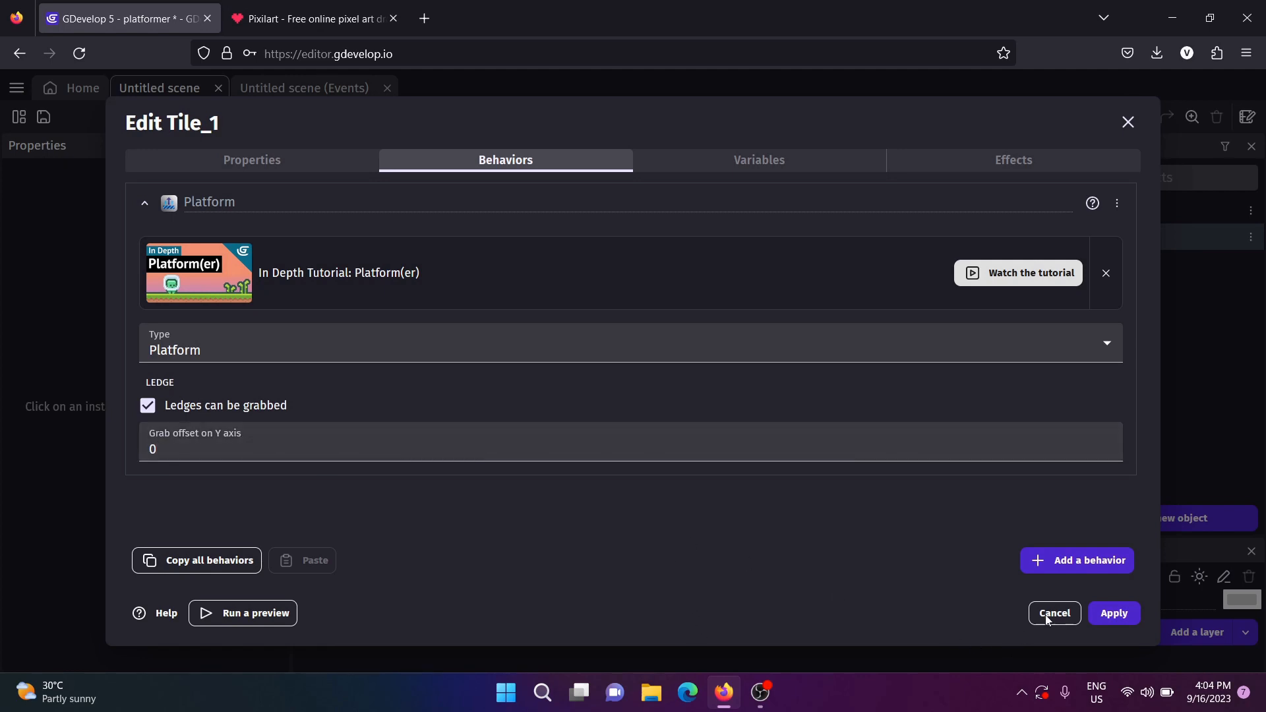
{"action": "left_click", "coordinate": [1114, 613]}
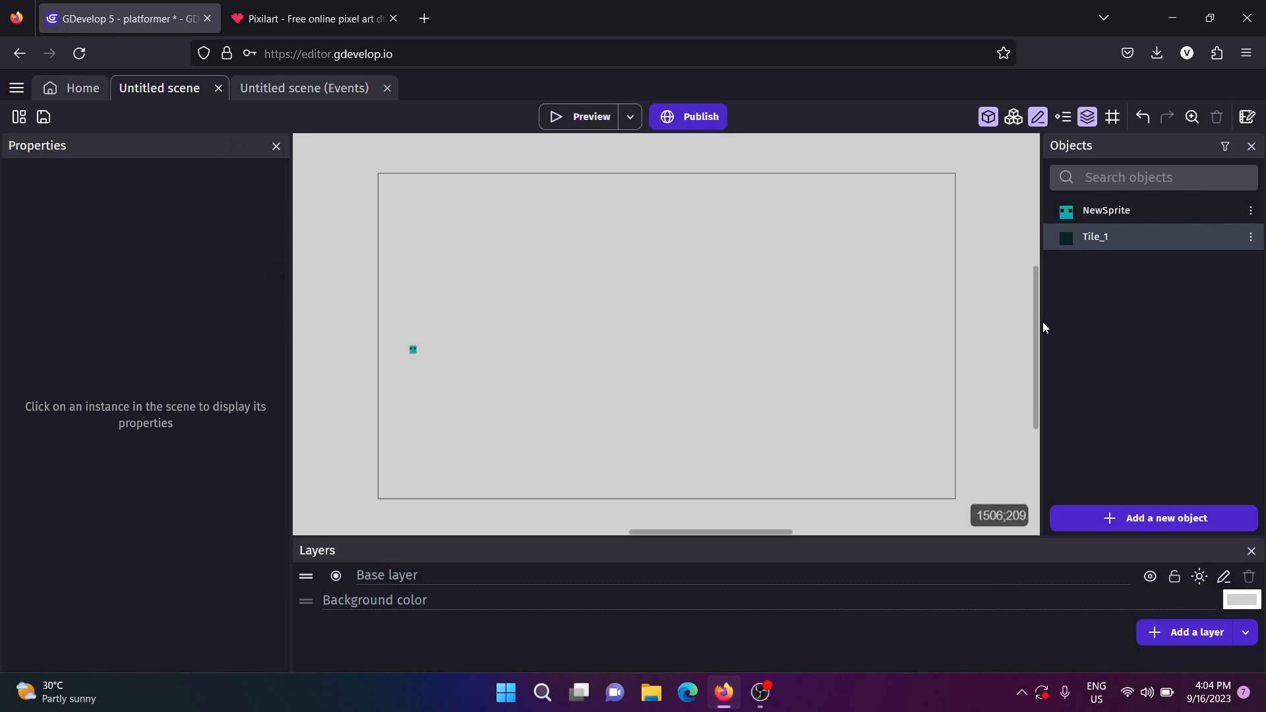
Place a Tile_1 instance just below the character at Y 424 and stretch it into a ground strip about 1077 px wide.
{"action": "scroll", "coordinate": [528, 347], "scroll_direction": "down", "scroll_amount": 2}
{"action": "scroll", "coordinate": [529, 342], "scroll_direction": "up", "scroll_amount": 3}
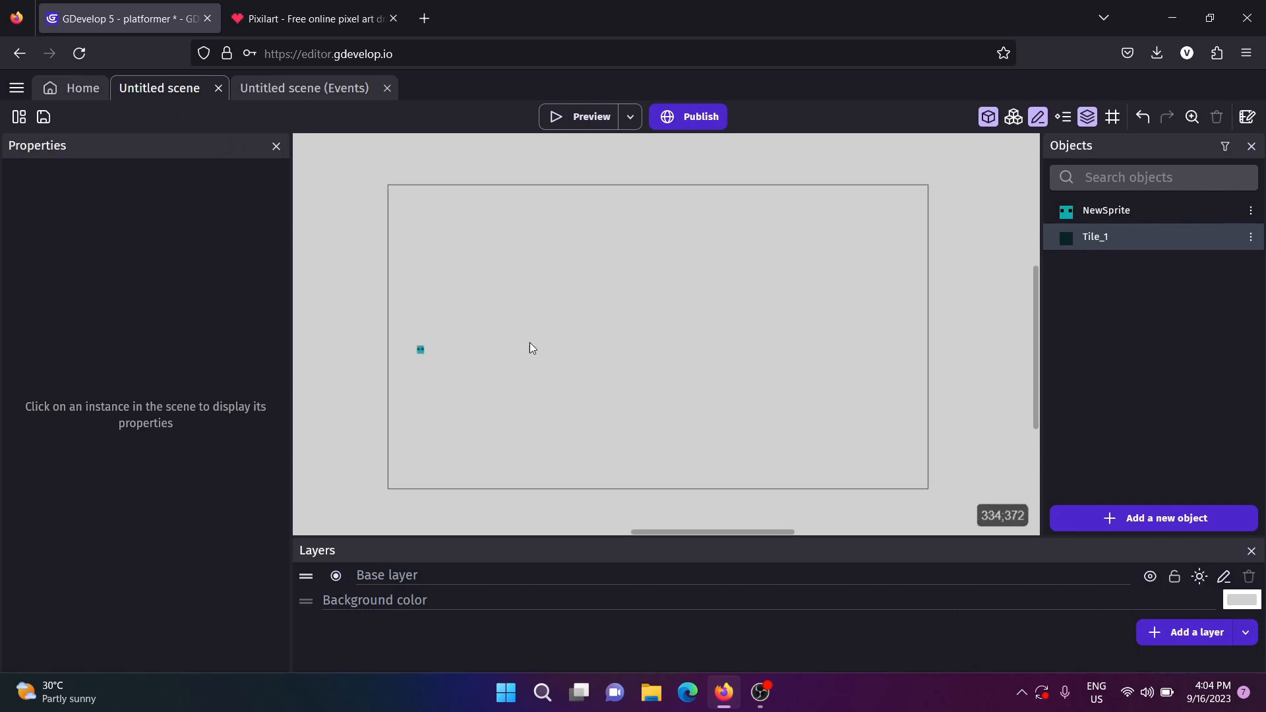
{"action": "scroll", "coordinate": [547, 310], "scroll_direction": "up", "scroll_amount": 3}
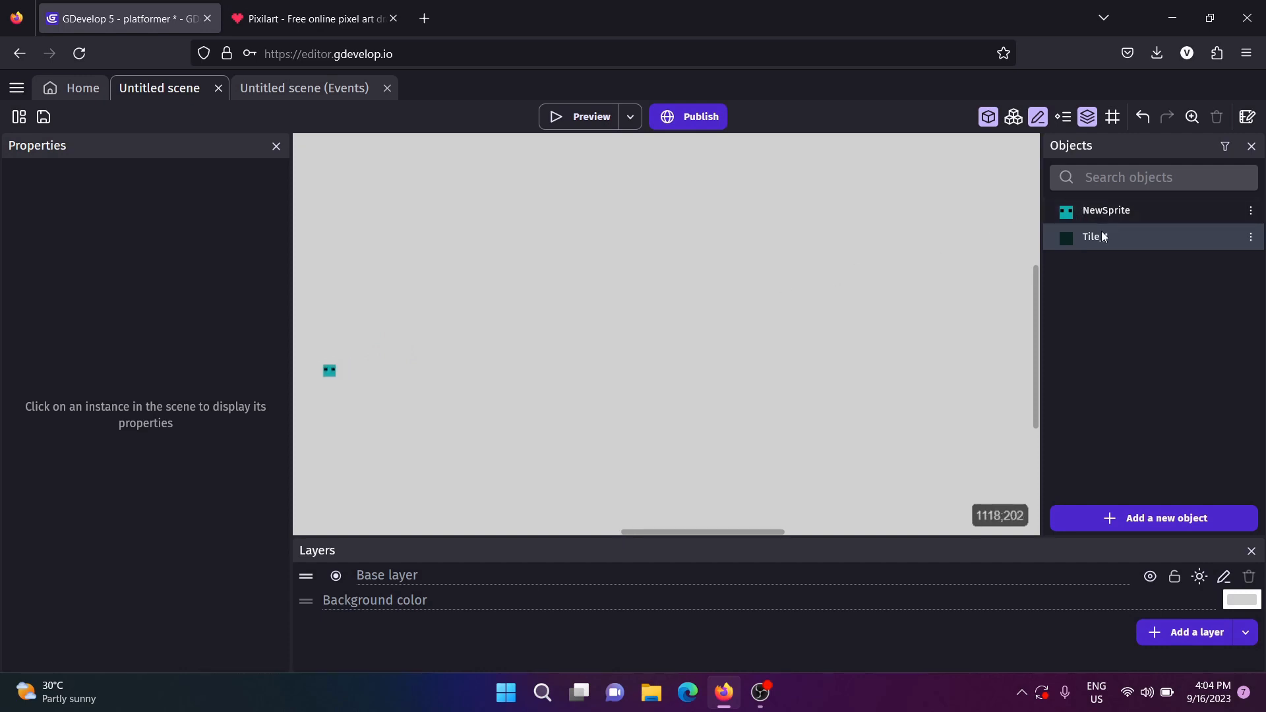
{"action": "left_click_drag", "start_coordinate": [1100, 236], "coordinate": [324, 394]}
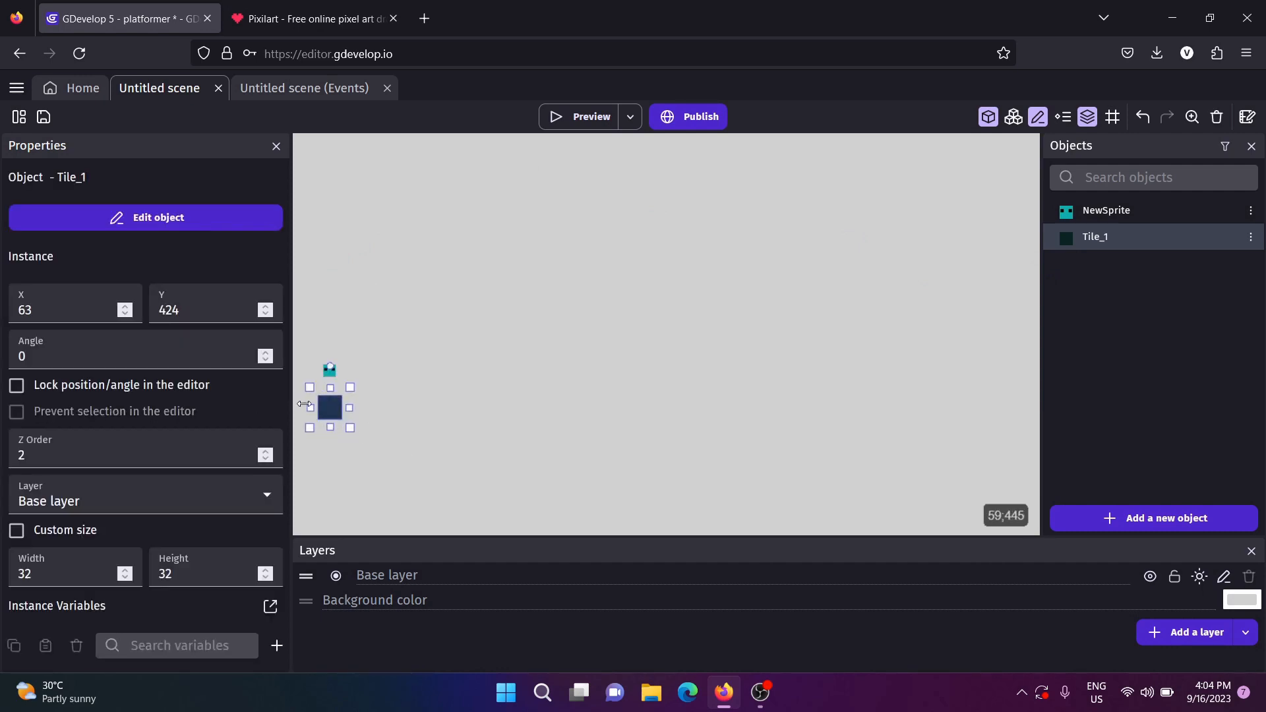
{"action": "left_click_drag", "start_coordinate": [307, 407], "coordinate": [1110, 397]}
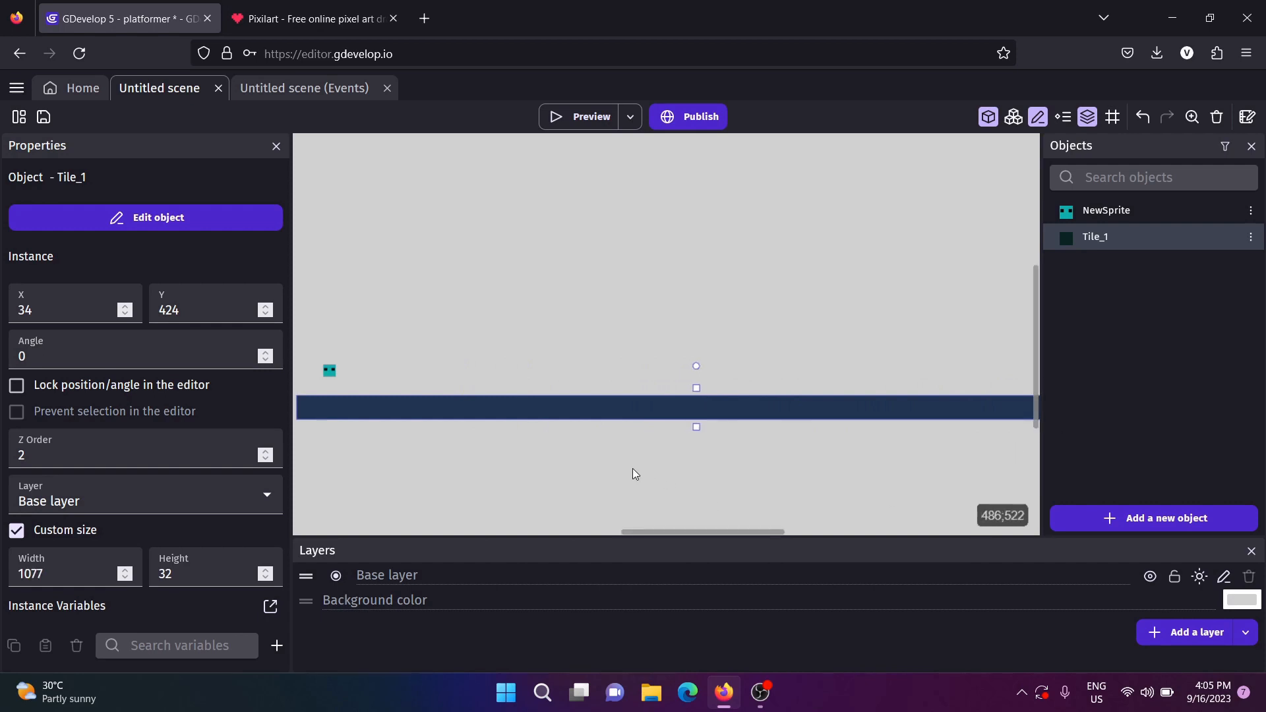
Widen the Tile_1 ground strip to about 1248 px so it reaches the far edge of the game frame.
{"action": "scroll", "coordinate": [632, 470], "scroll_direction": "down", "scroll_amount": 2, "text": "ctrl"}
{"action": "scroll", "coordinate": [632, 468], "scroll_direction": "down", "scroll_amount": 5, "text": "ctrl"}
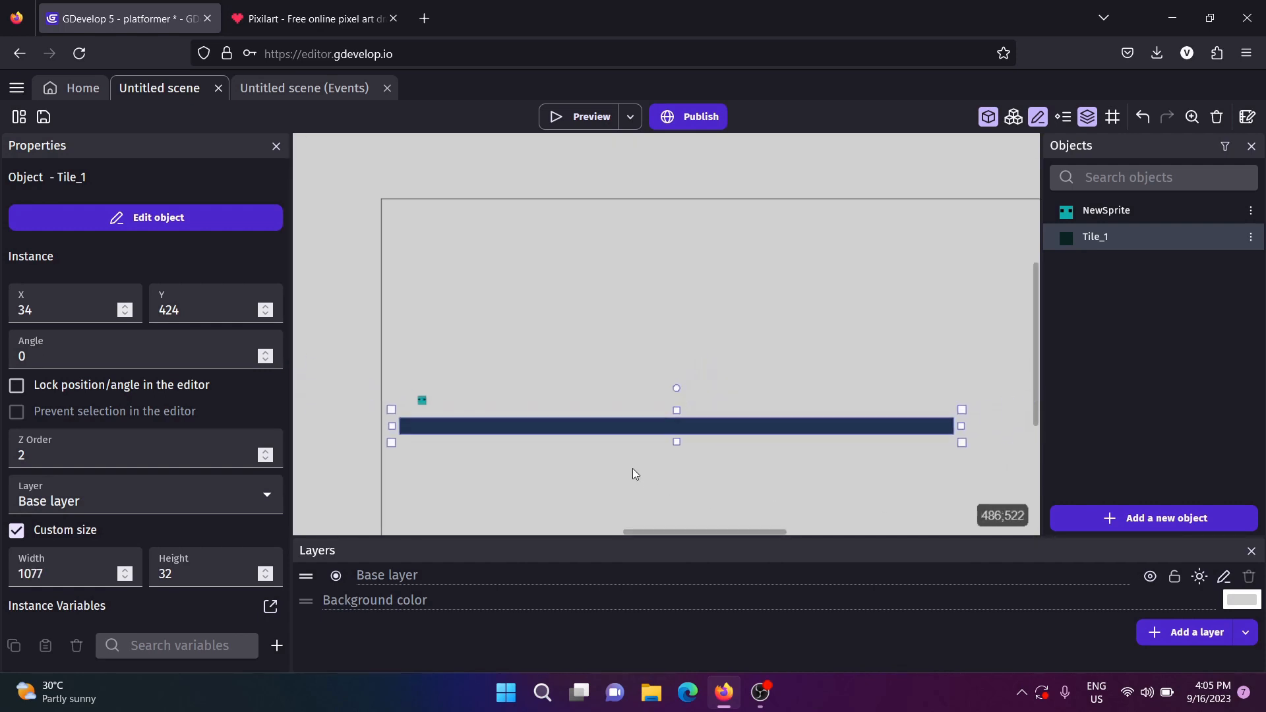
{"action": "scroll", "coordinate": [637, 464], "scroll_direction": "down", "scroll_amount": 4, "text": "ctrl"}
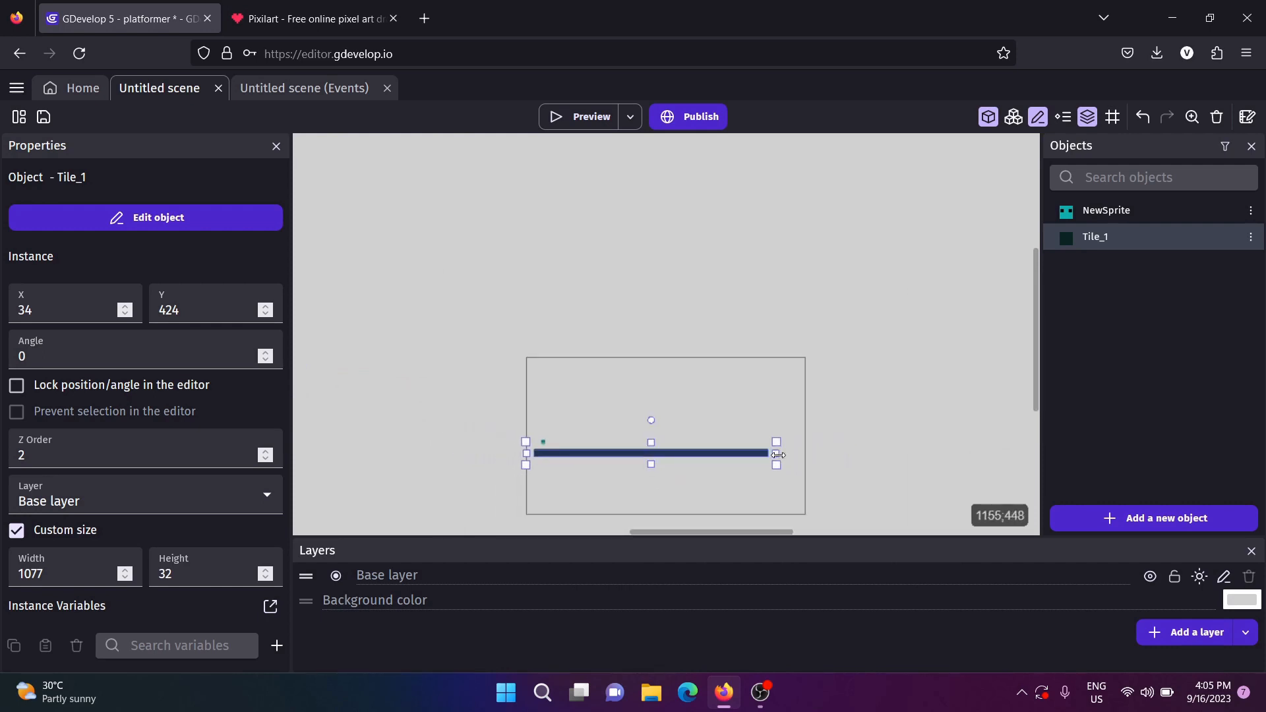
{"action": "left_click_drag", "start_coordinate": [776, 454], "coordinate": [817, 454]}
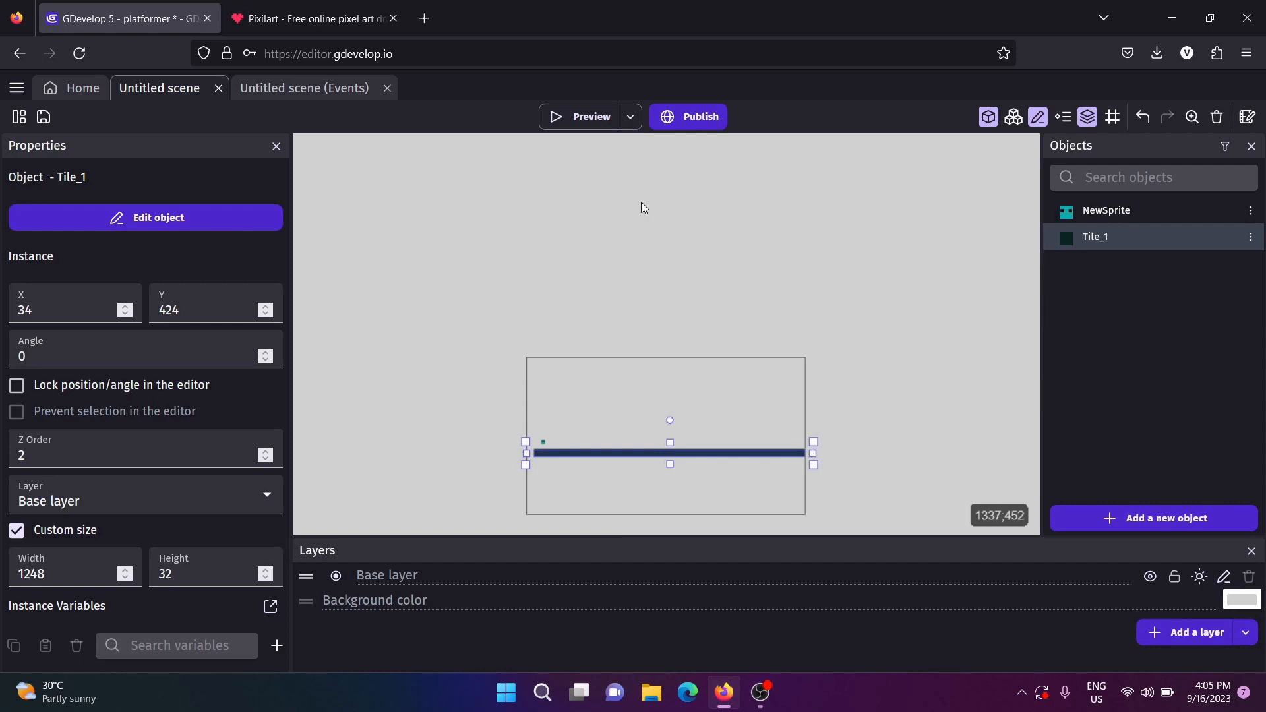
Preview the game, walk the character right and then left along the ground, close the preview and deselect the ground strip.
{"action": "left_click", "coordinate": [563, 116]}
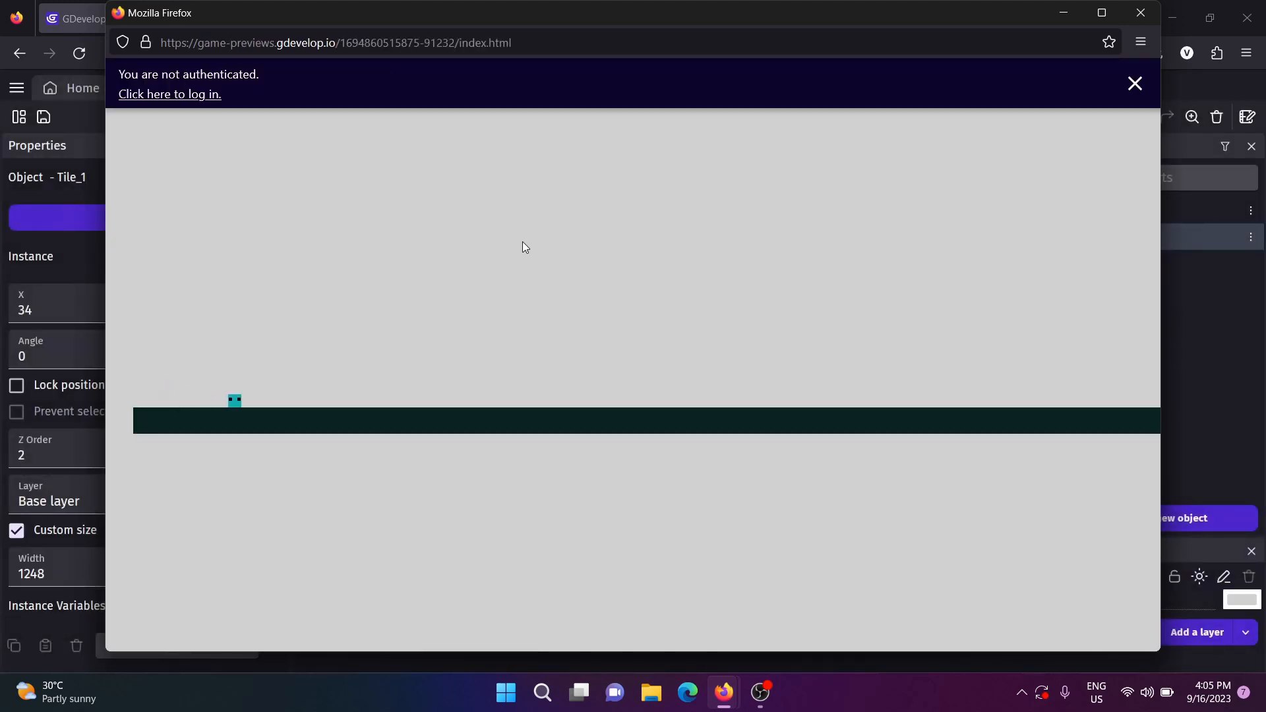
{"action": "key", "text": "Right"}
{"action": "key", "text": "Right"}
{"action": "key", "text": "Right"}
{"action": "key", "text": "Left"}
{"action": "key", "text": "Left"}
{"action": "key", "text": "Left"}
{"action": "key", "text": "Left"}
{"action": "key", "text": "Left"}
{"action": "left_click", "coordinate": [1134, 85]}
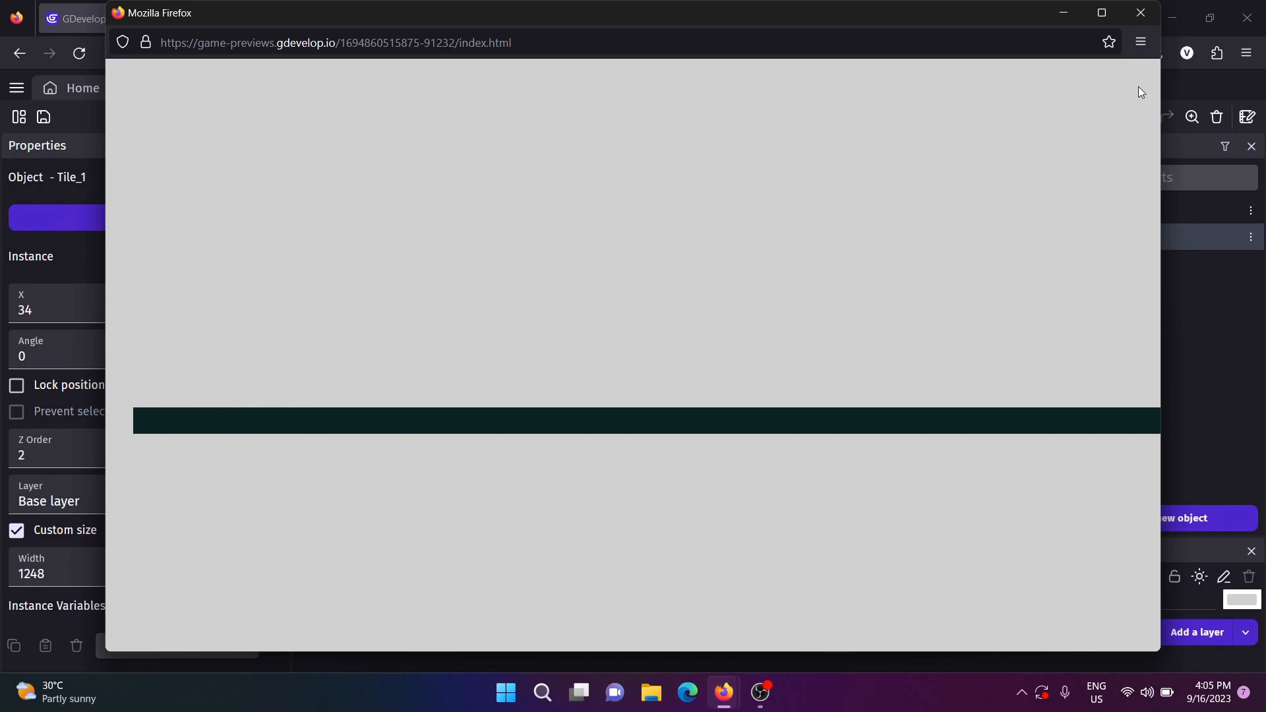
{"action": "left_click", "coordinate": [1140, 13]}
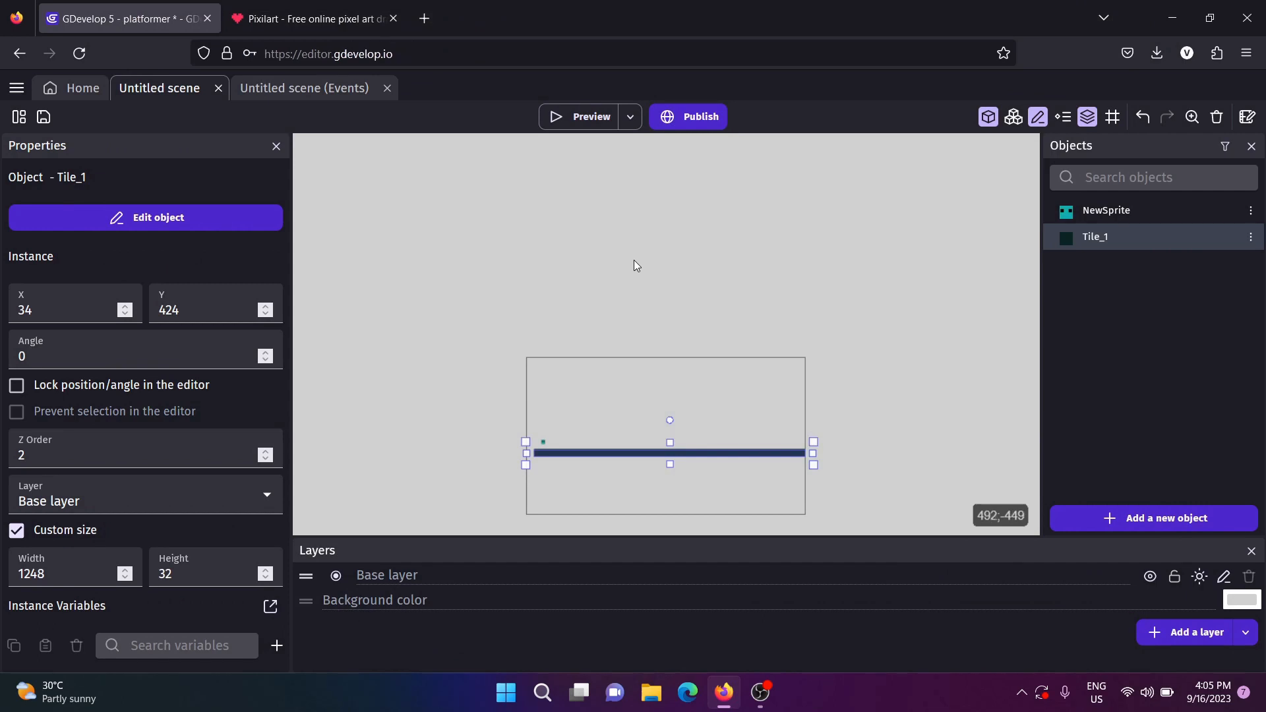
{"action": "left_click", "coordinate": [634, 261]}
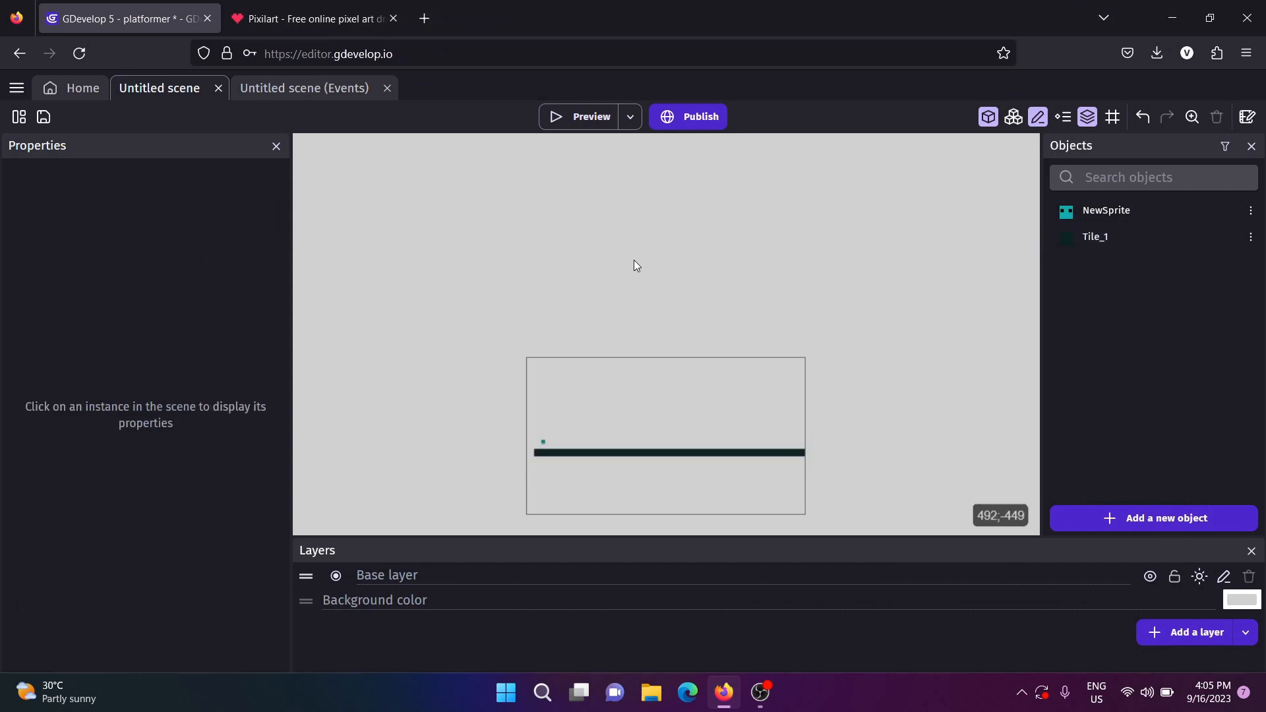